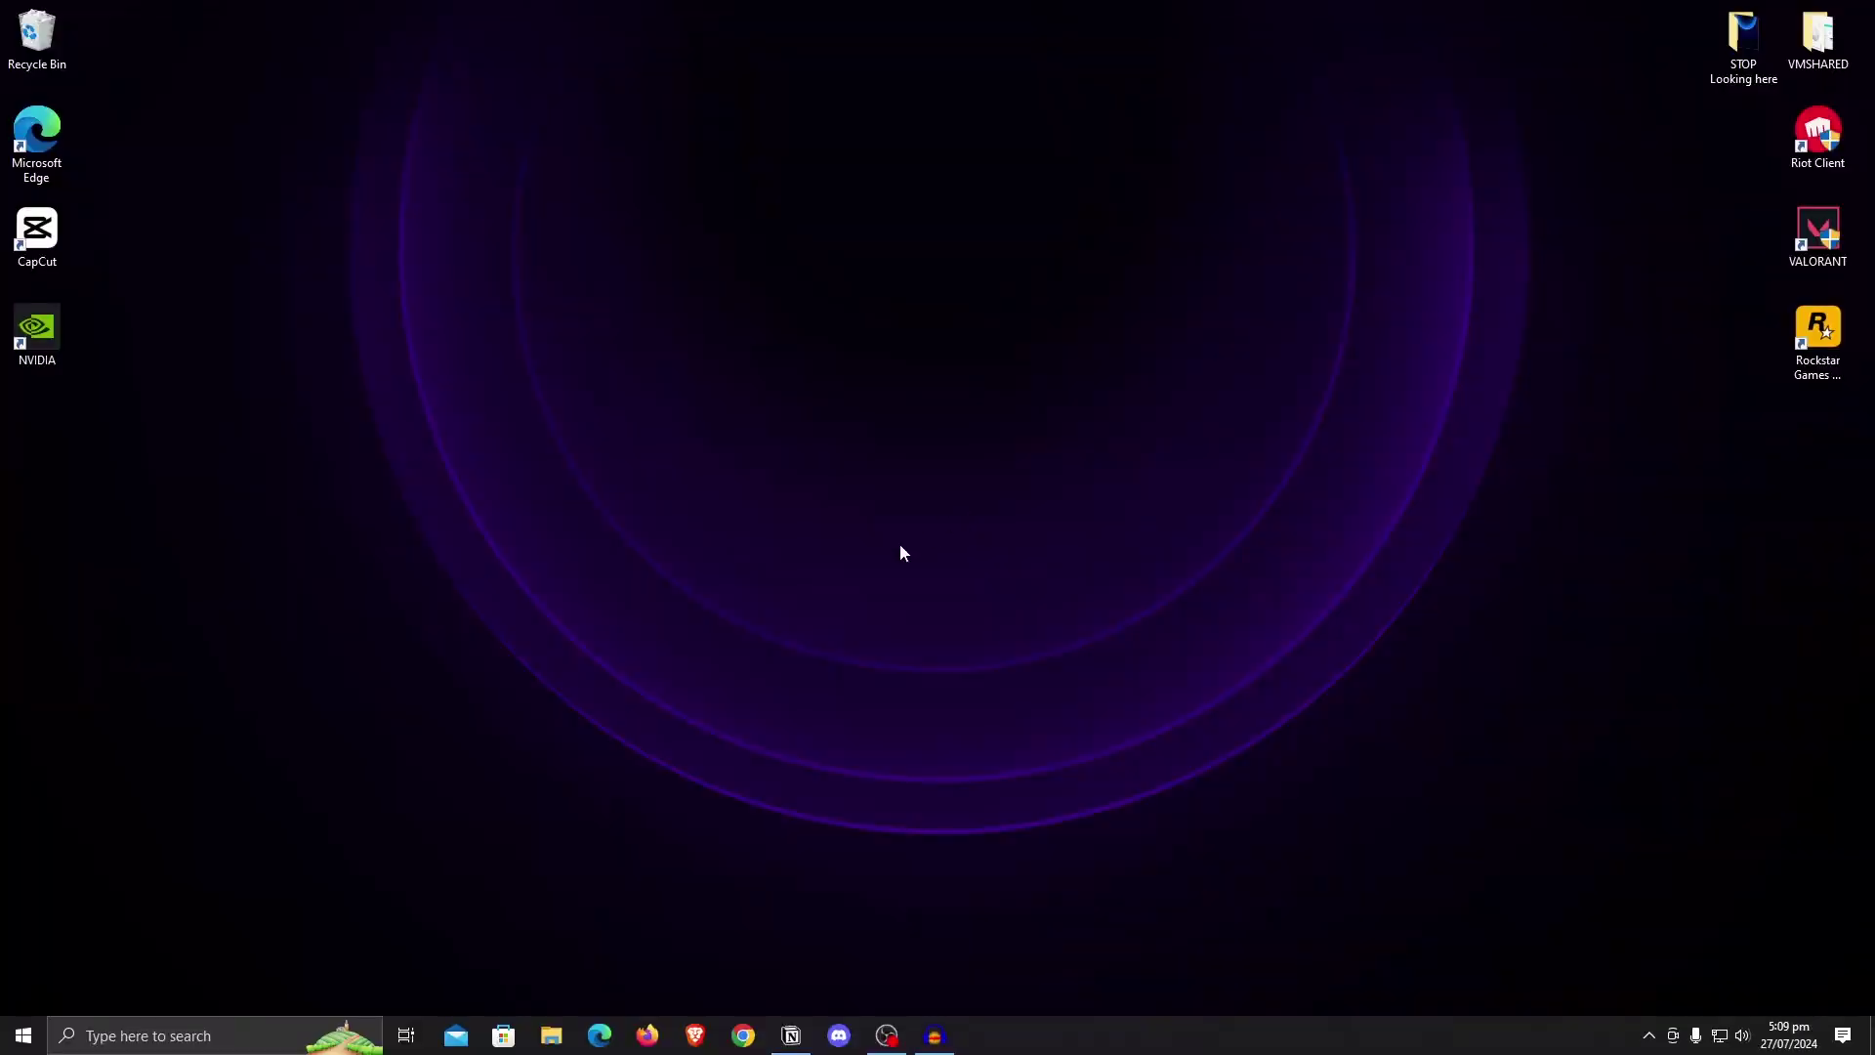
Step: Launch System Configuration by searching for msconfig
left_click(24, 1035)
type("ms")
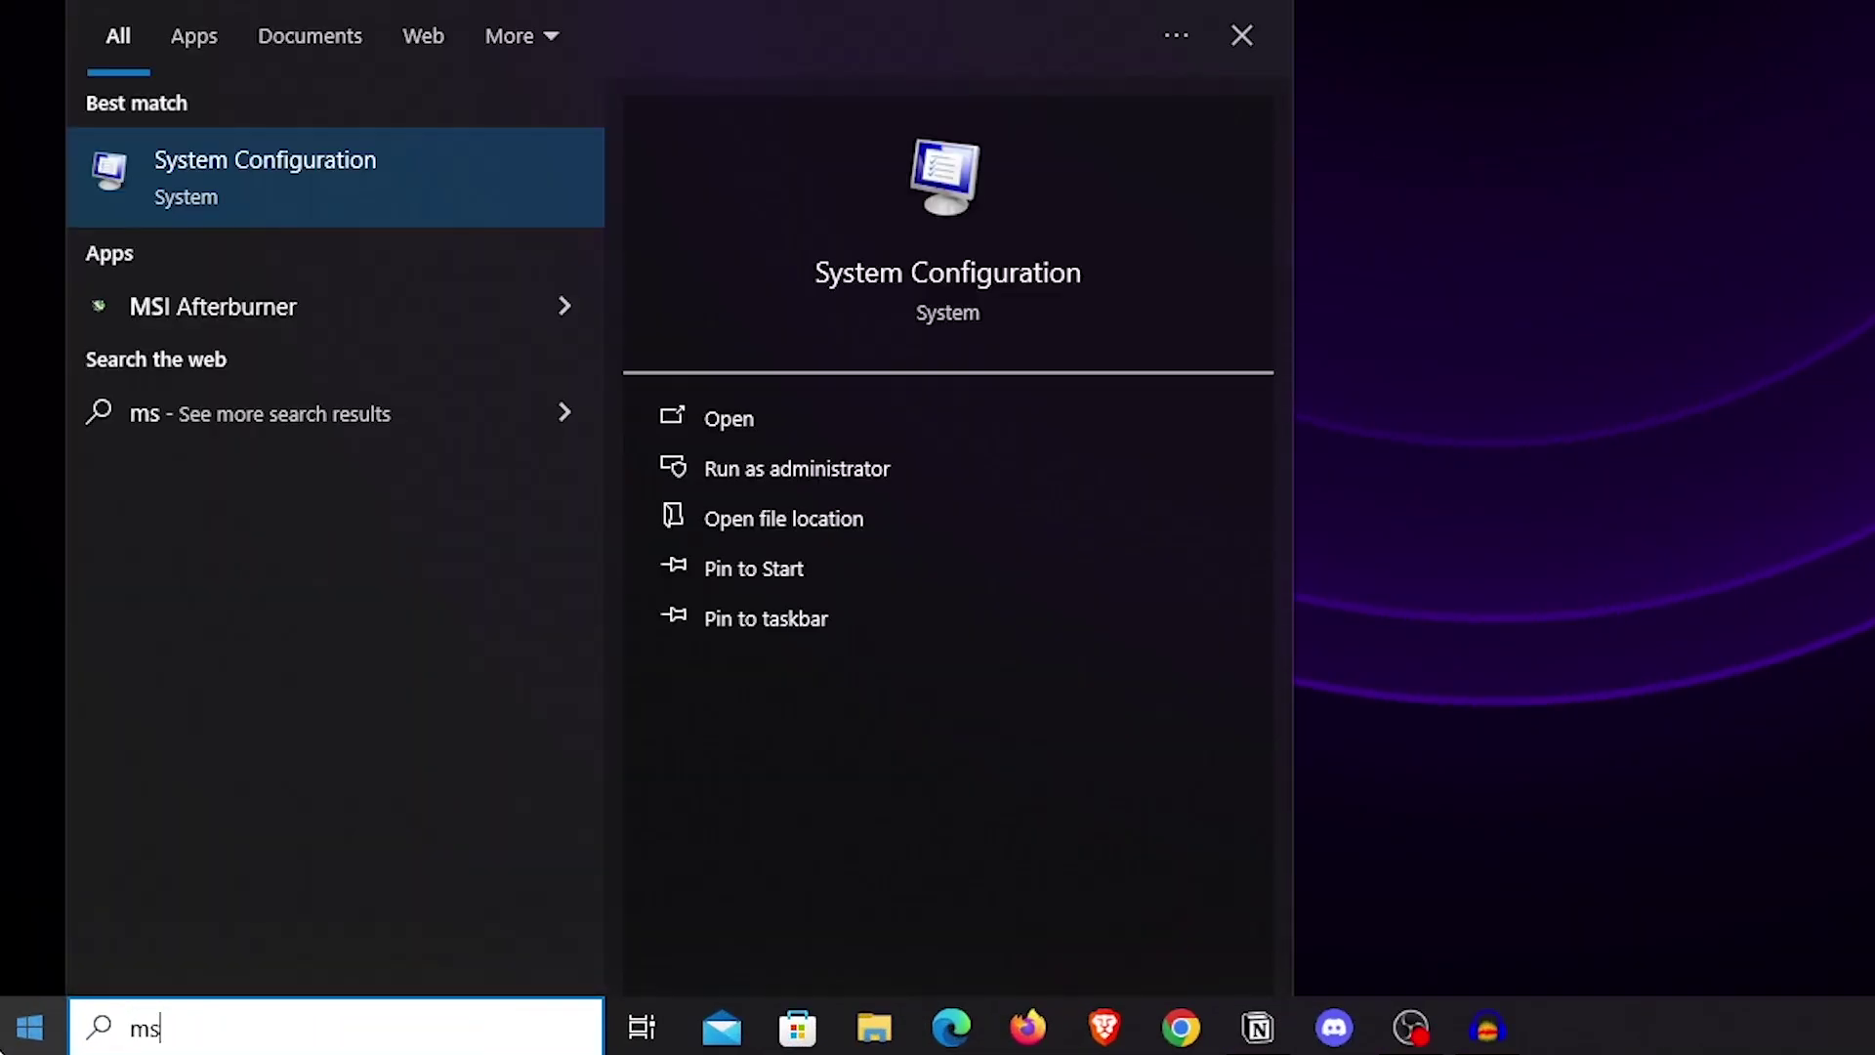
type("config")
left_click(252, 194)
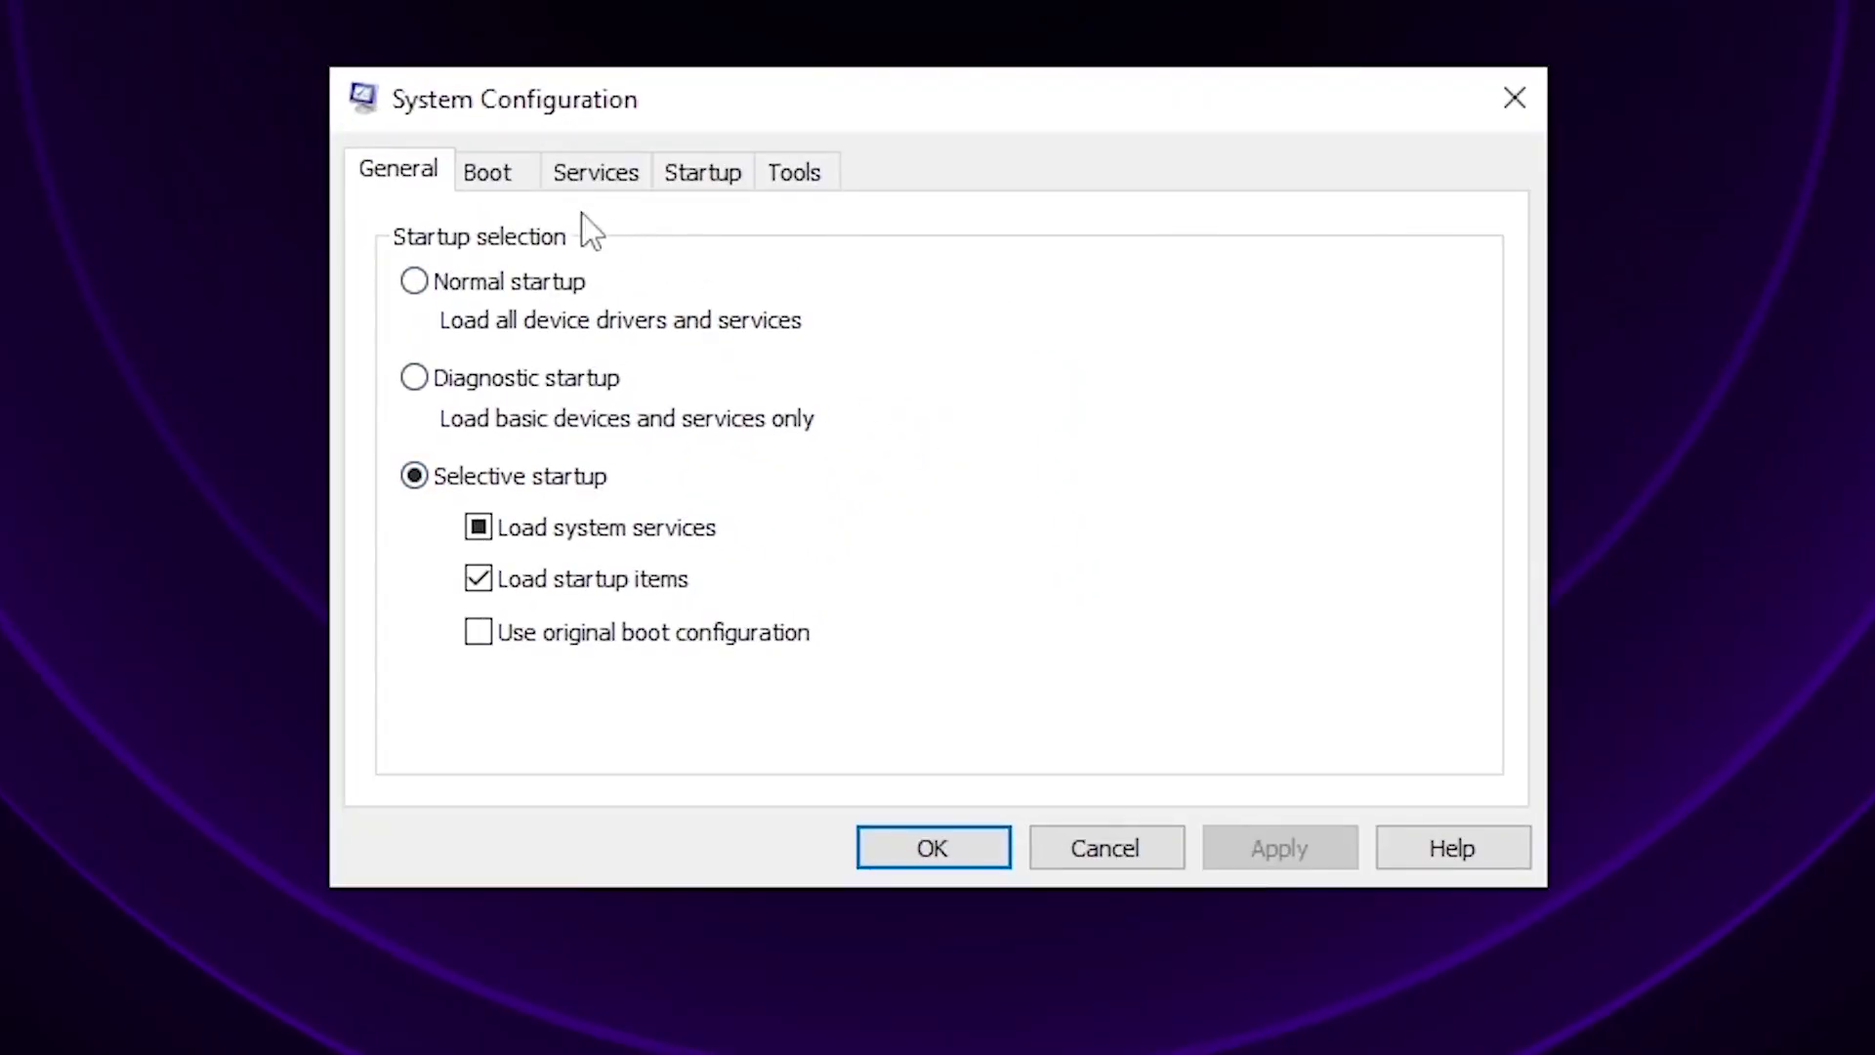
Step: In the Boot tab's advanced options, limit the number of processors to 4 and confirm
left_click(504, 182)
left_click(535, 488)
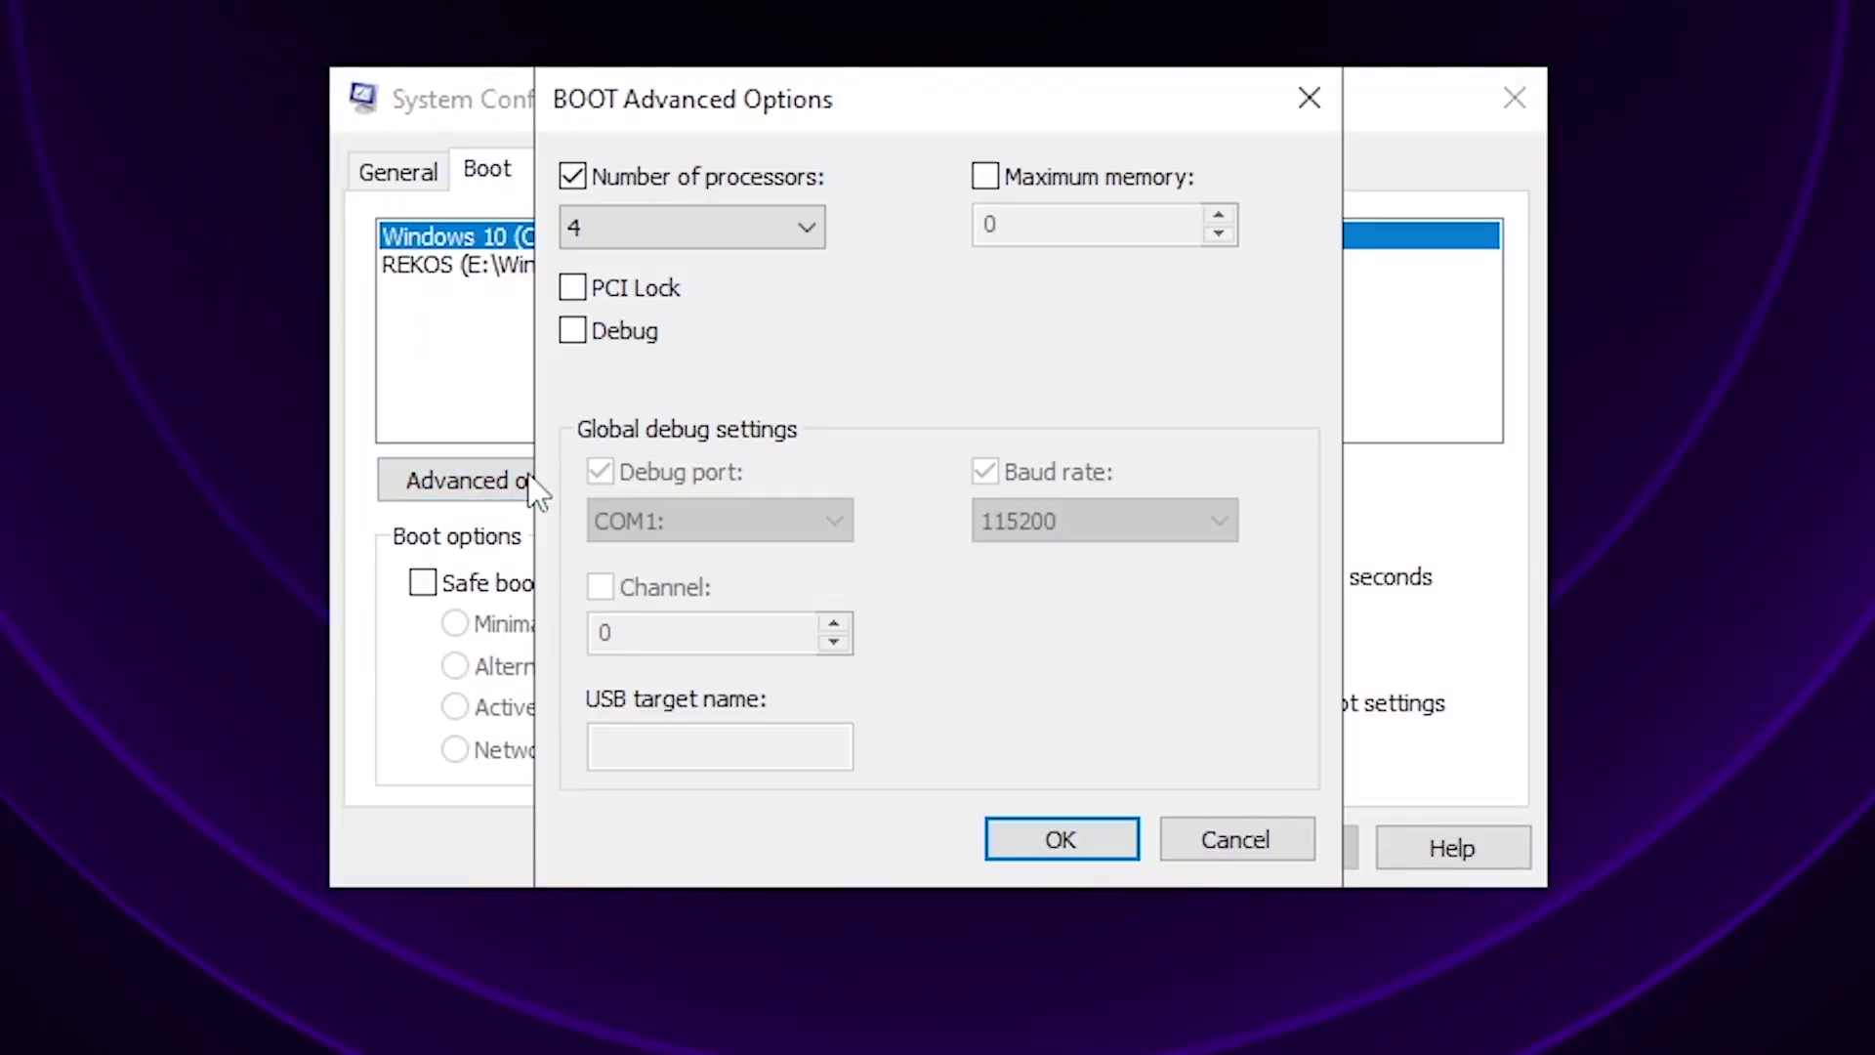
left_click(684, 185)
left_click(701, 185)
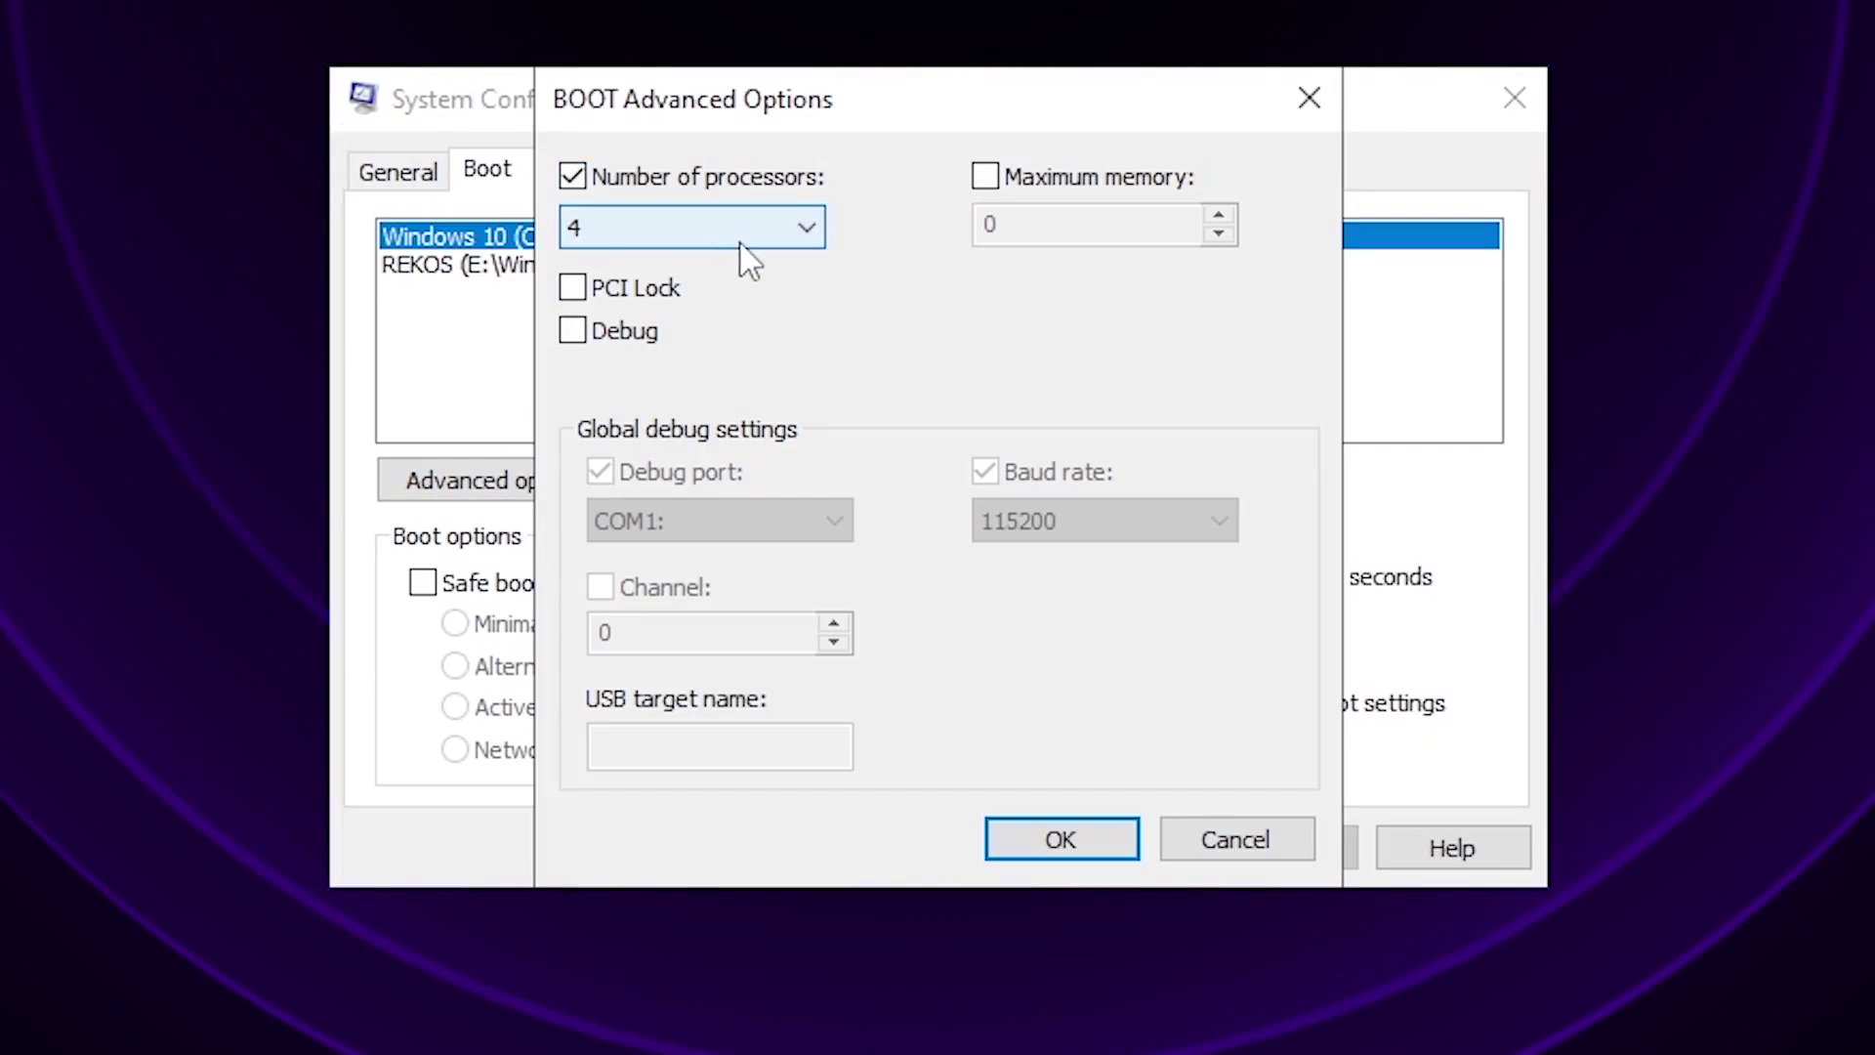
left_click(735, 249)
left_click(646, 349)
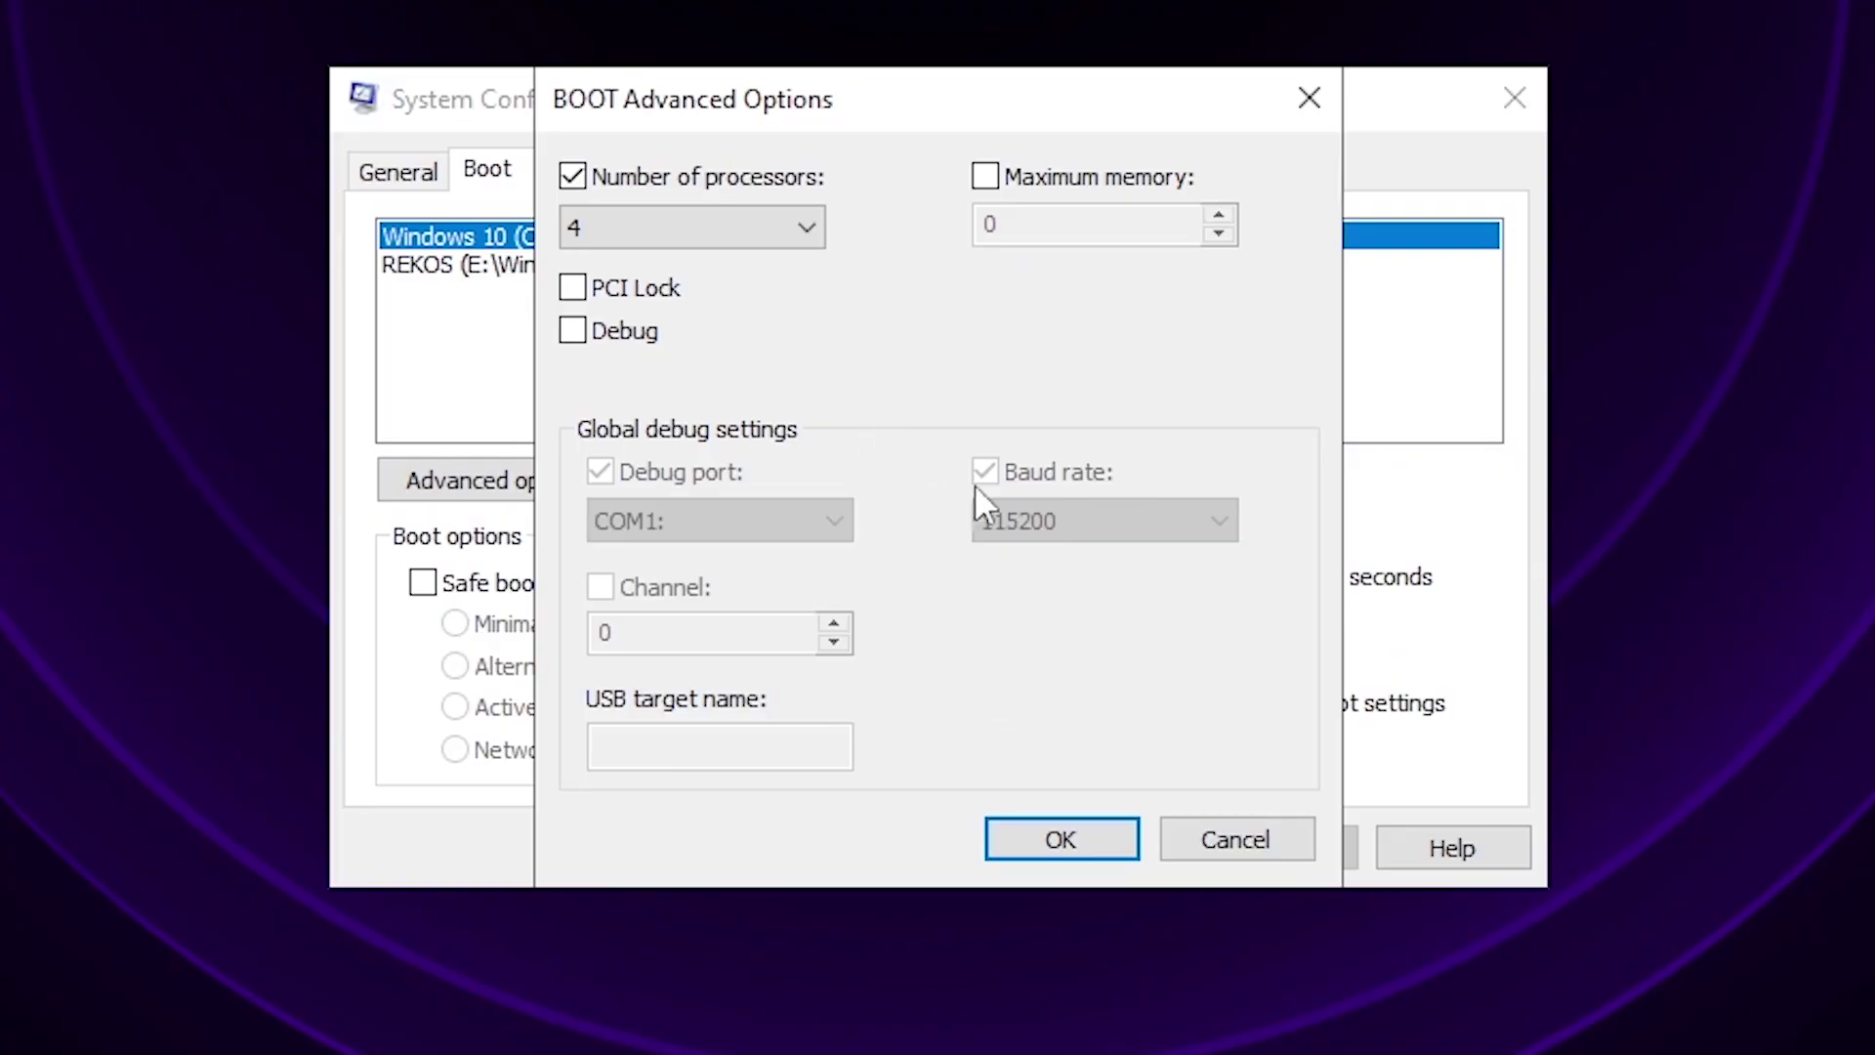
left_click(1109, 846)
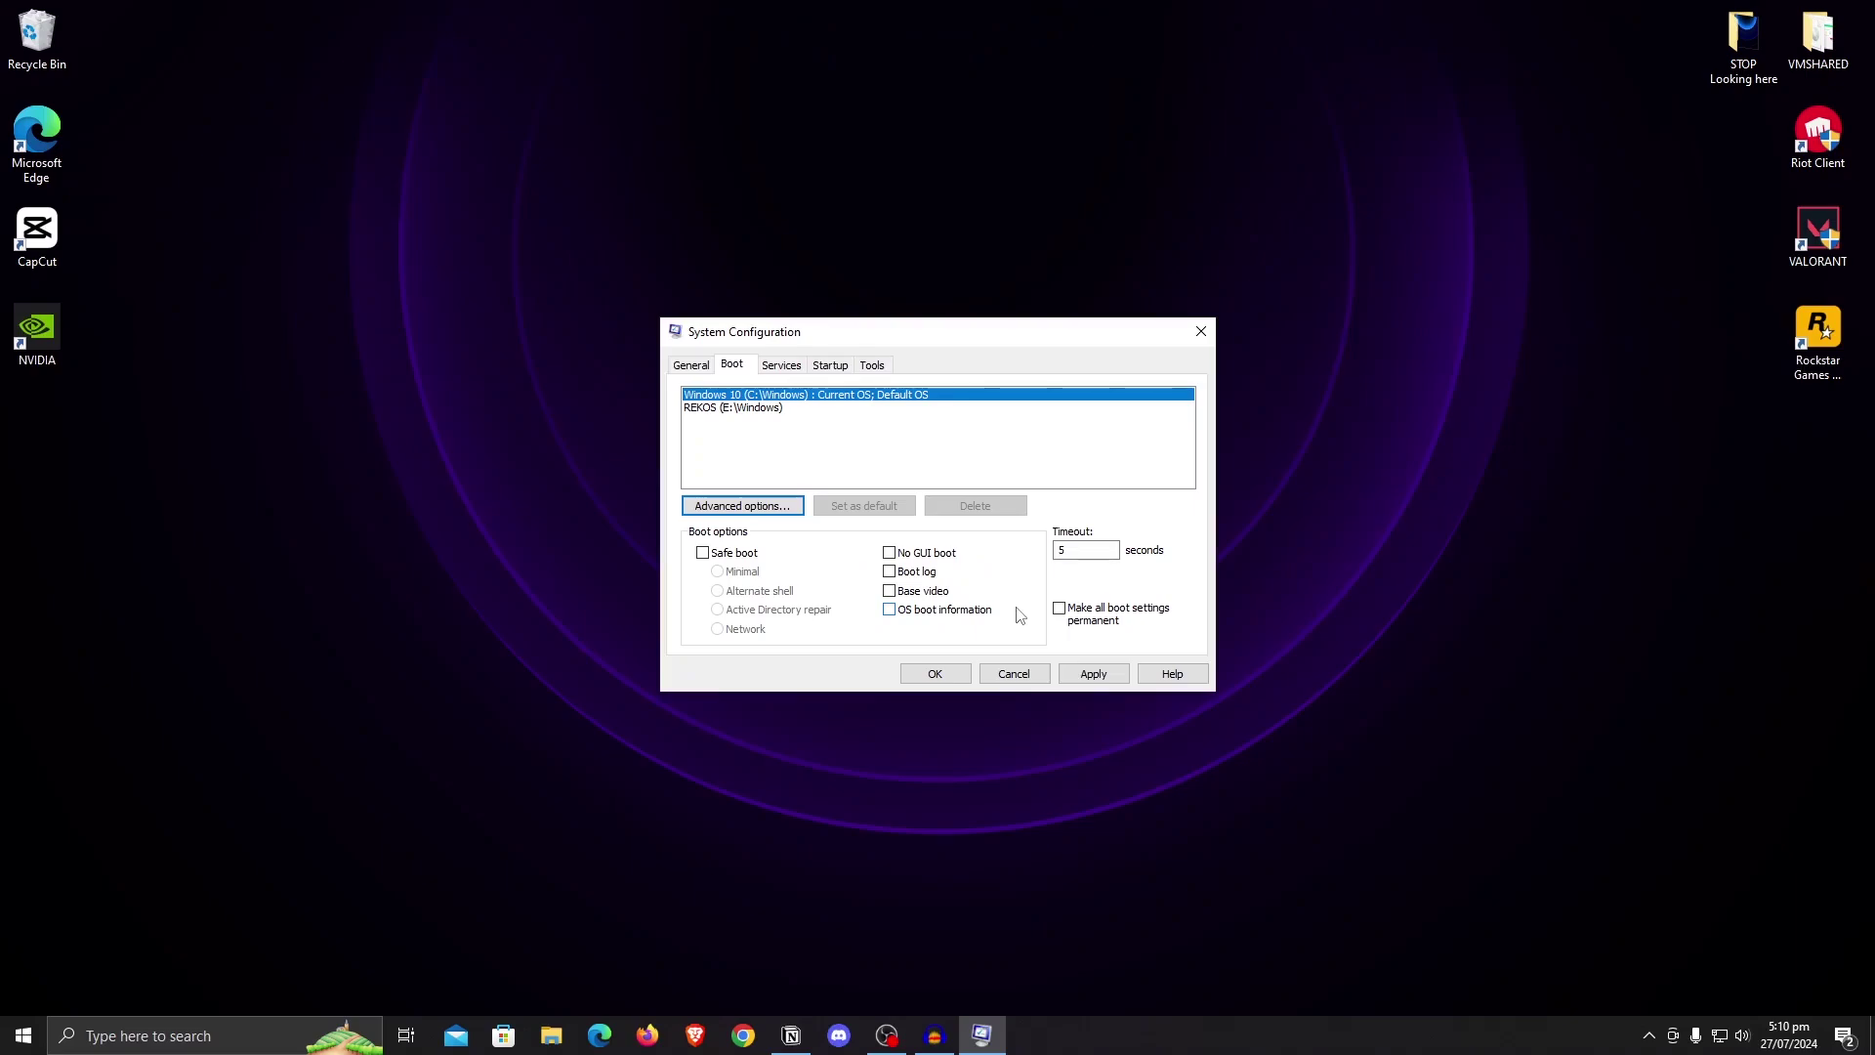
Step: Hide all Microsoft services, review the Adobe, Brave and Google update services, and apply
left_click(784, 369)
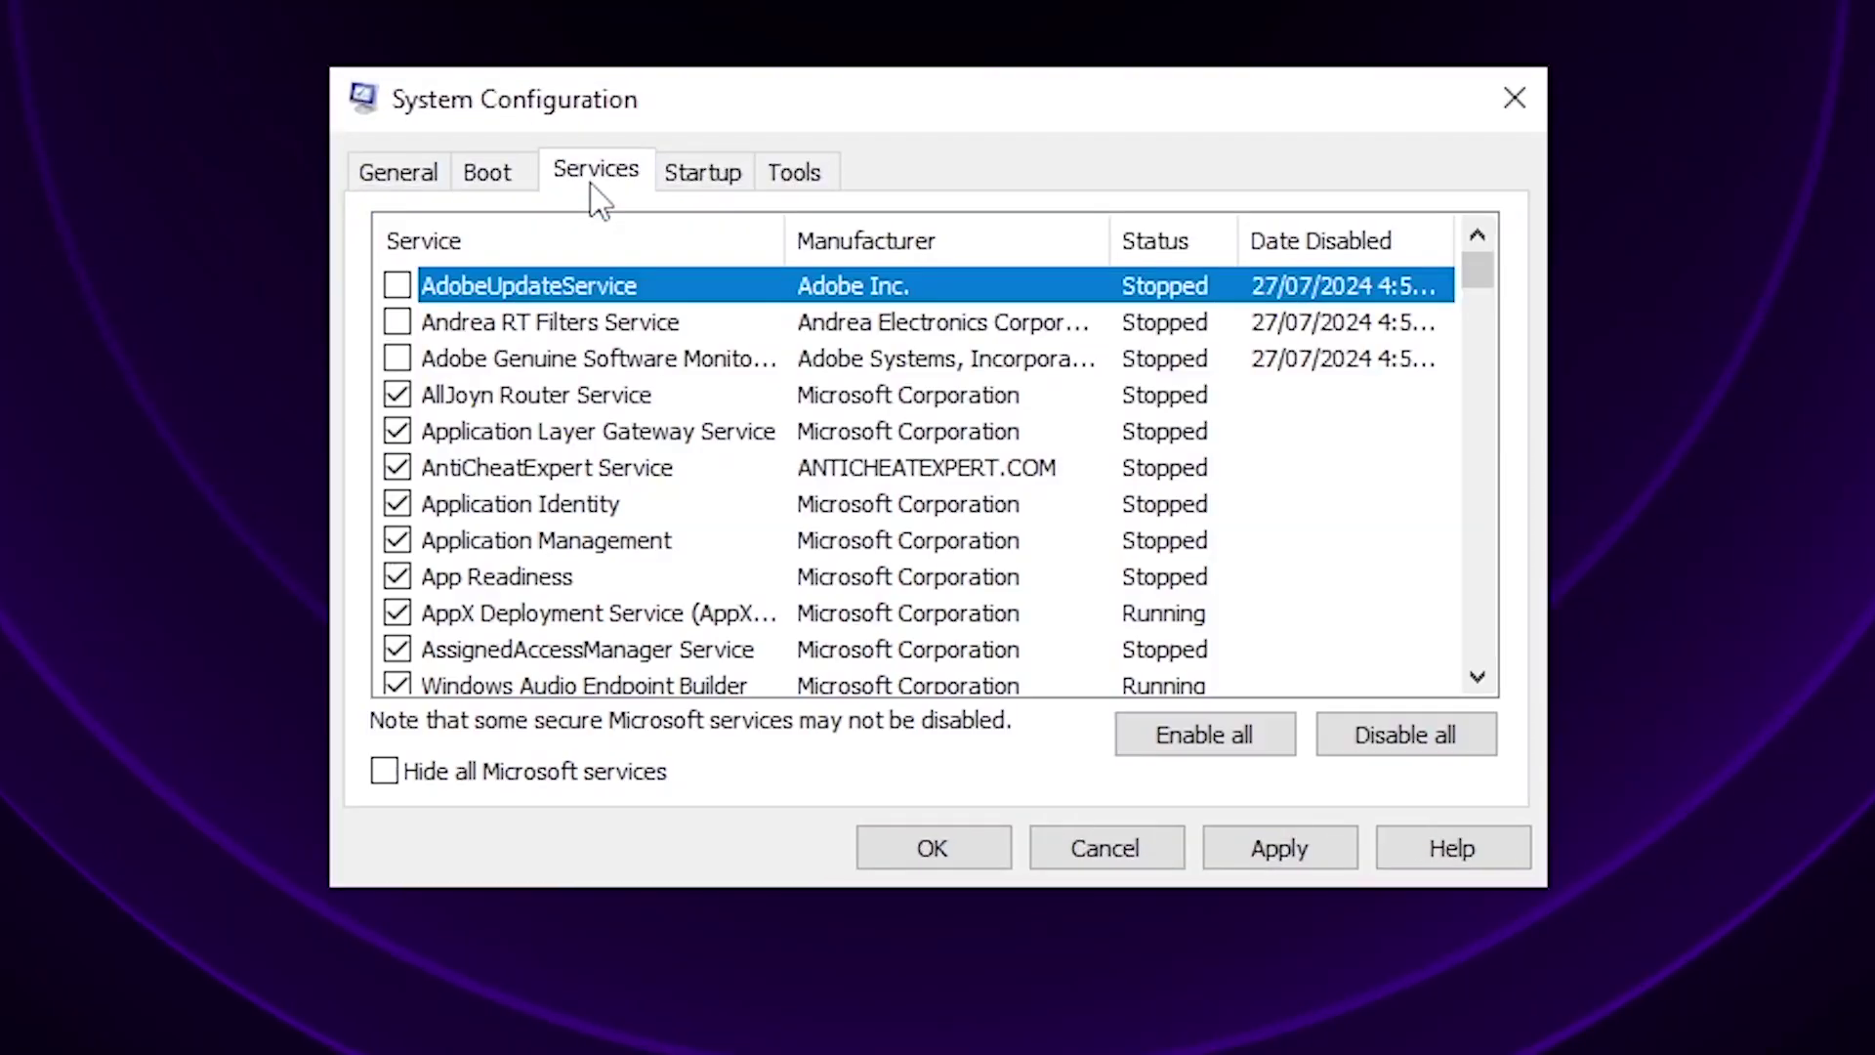
left_click(543, 788)
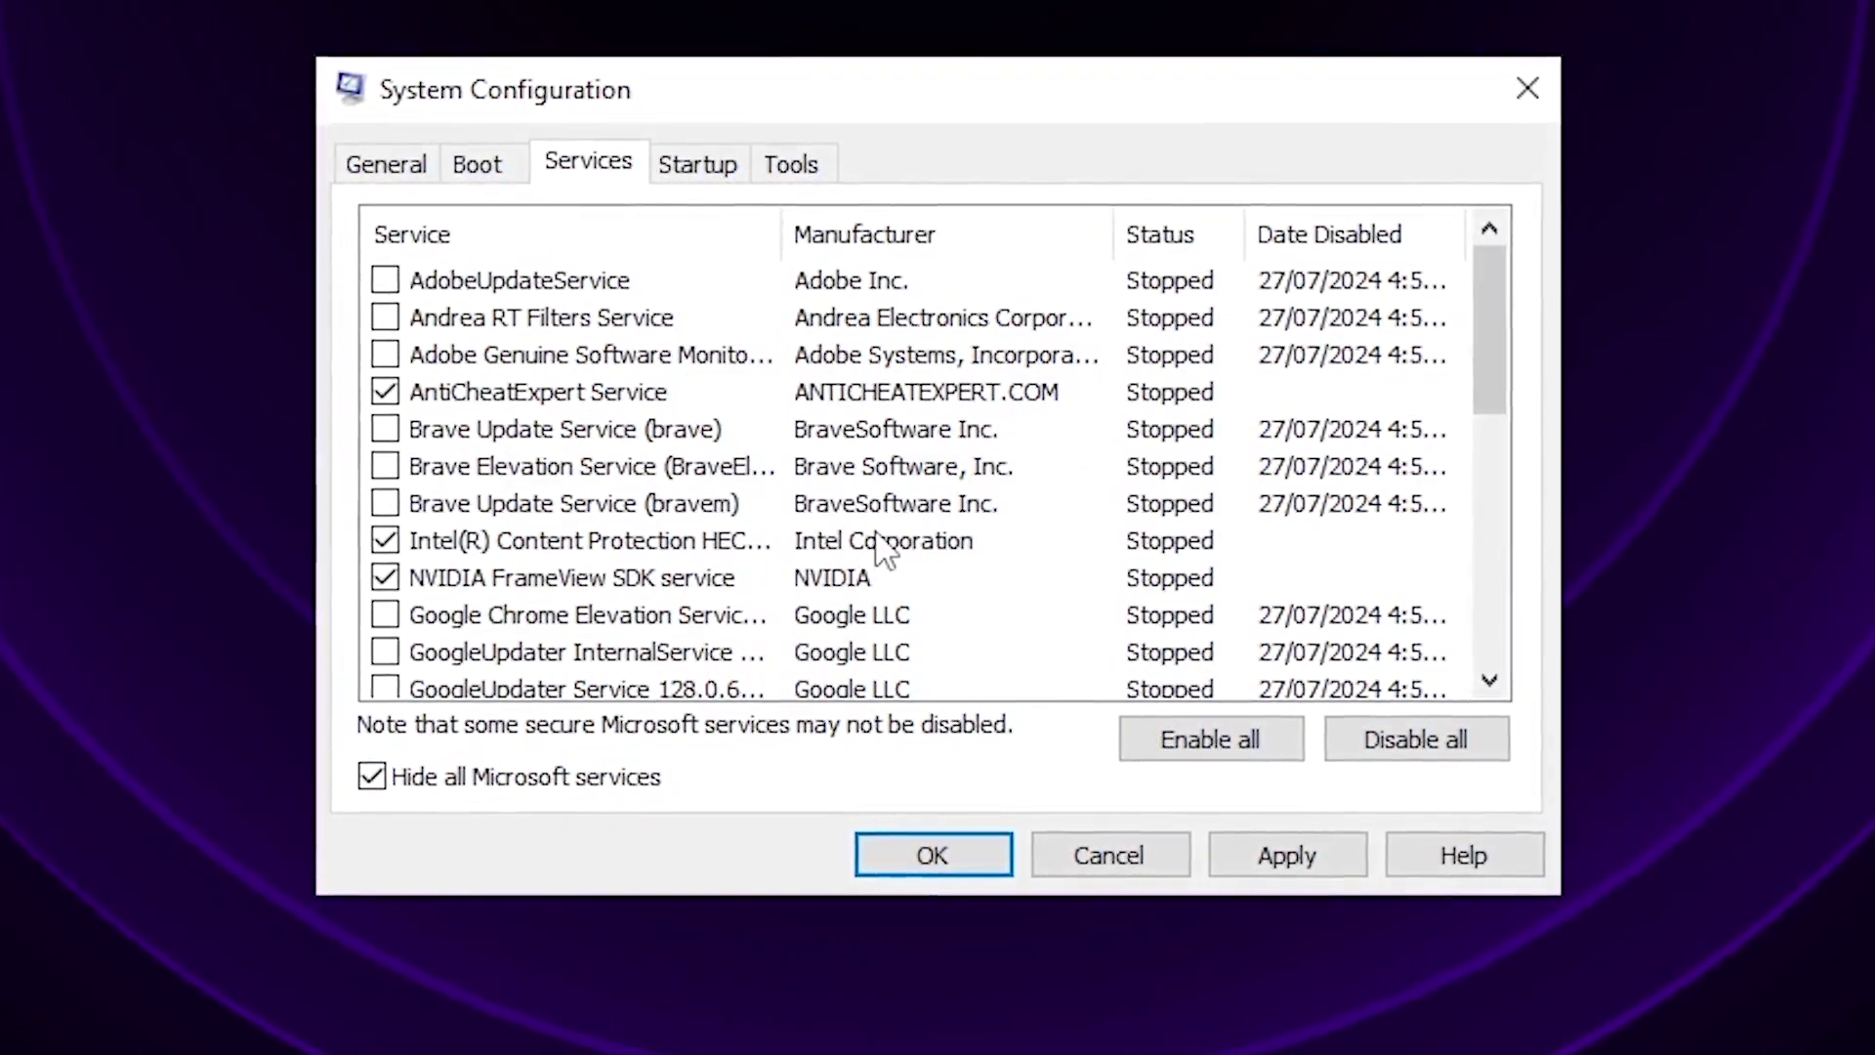
left_click(558, 282)
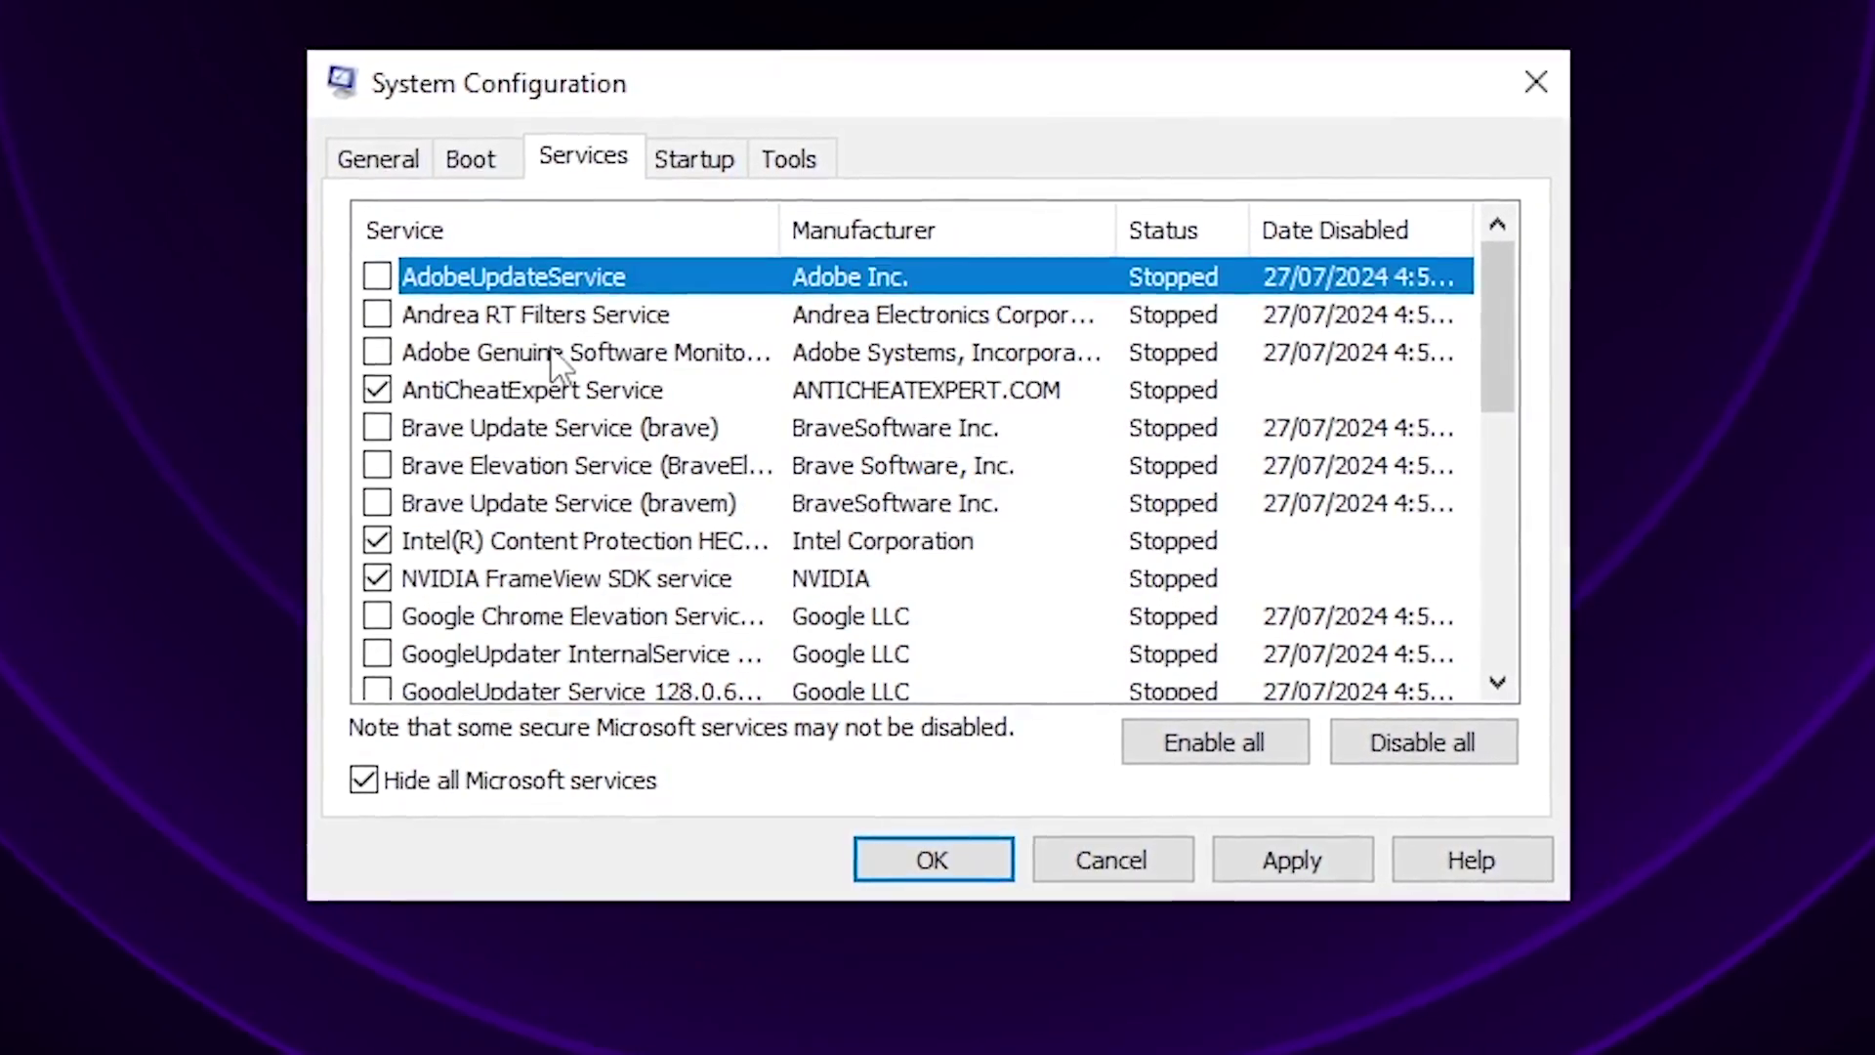
left_click(610, 351)
left_click(503, 427)
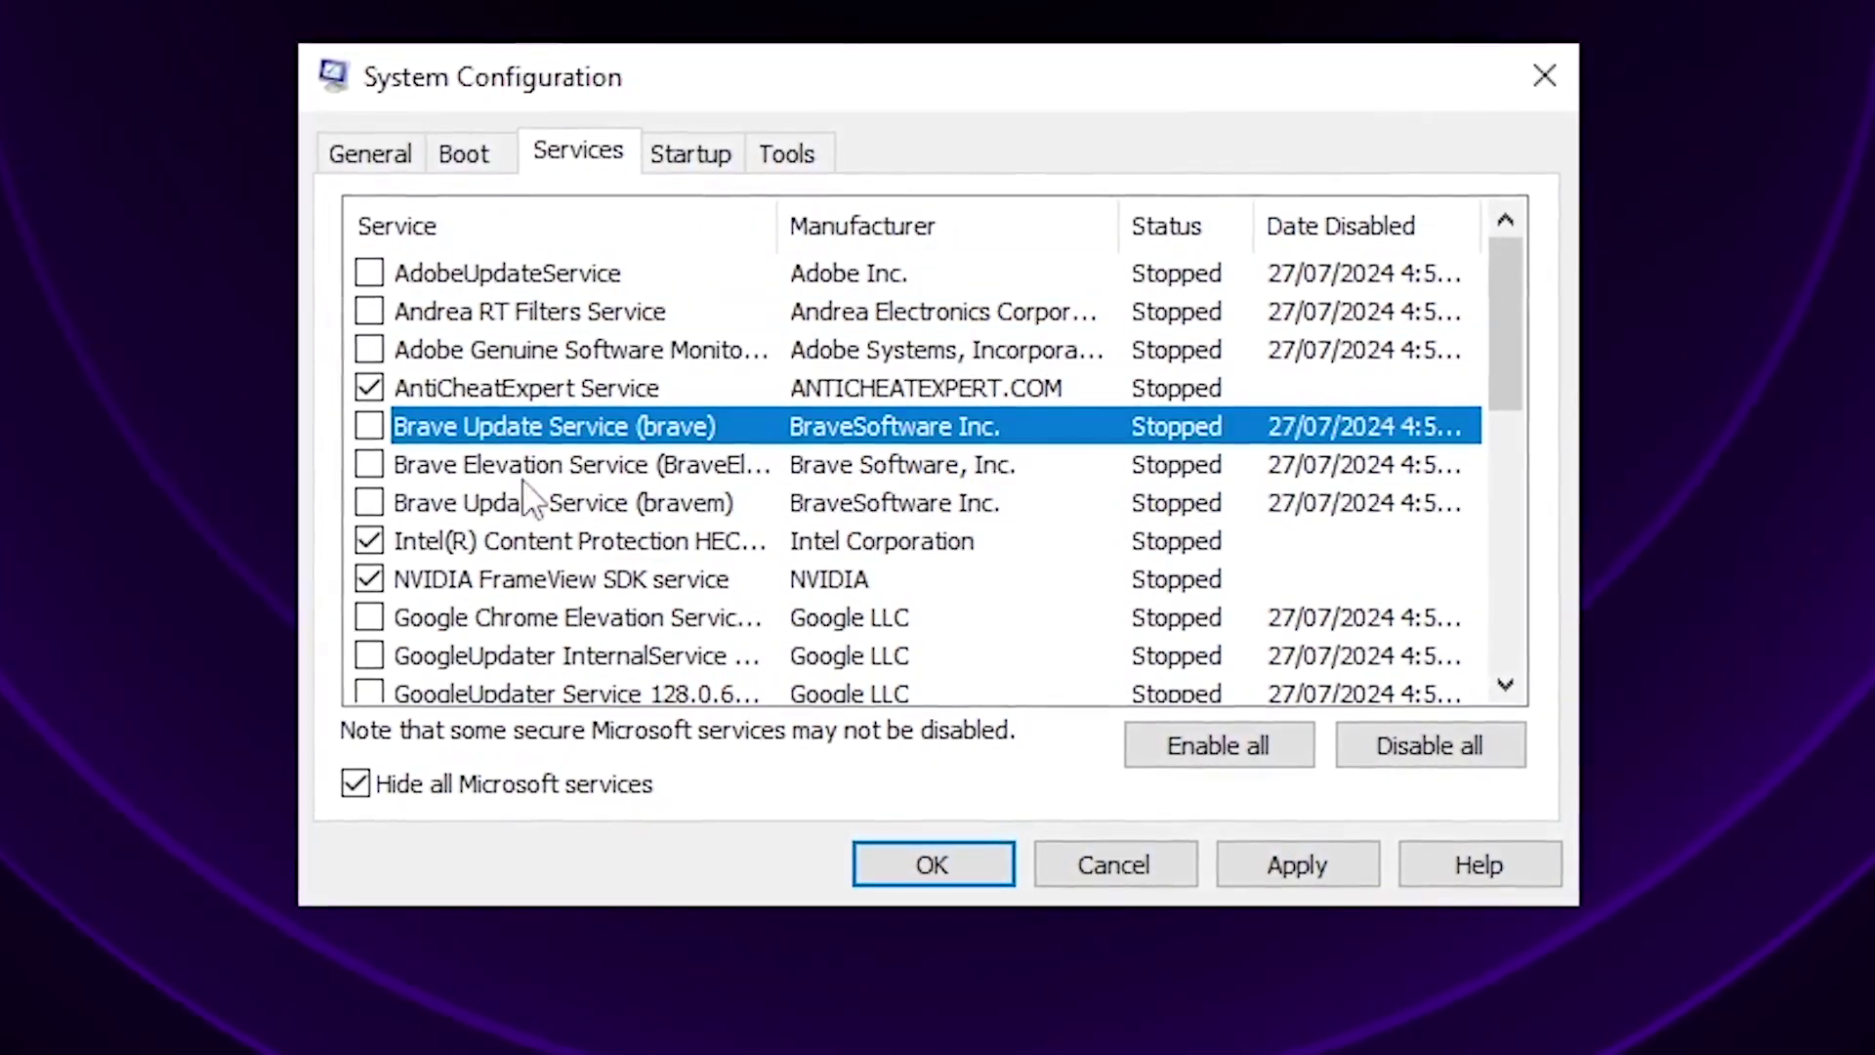
left_click(523, 654)
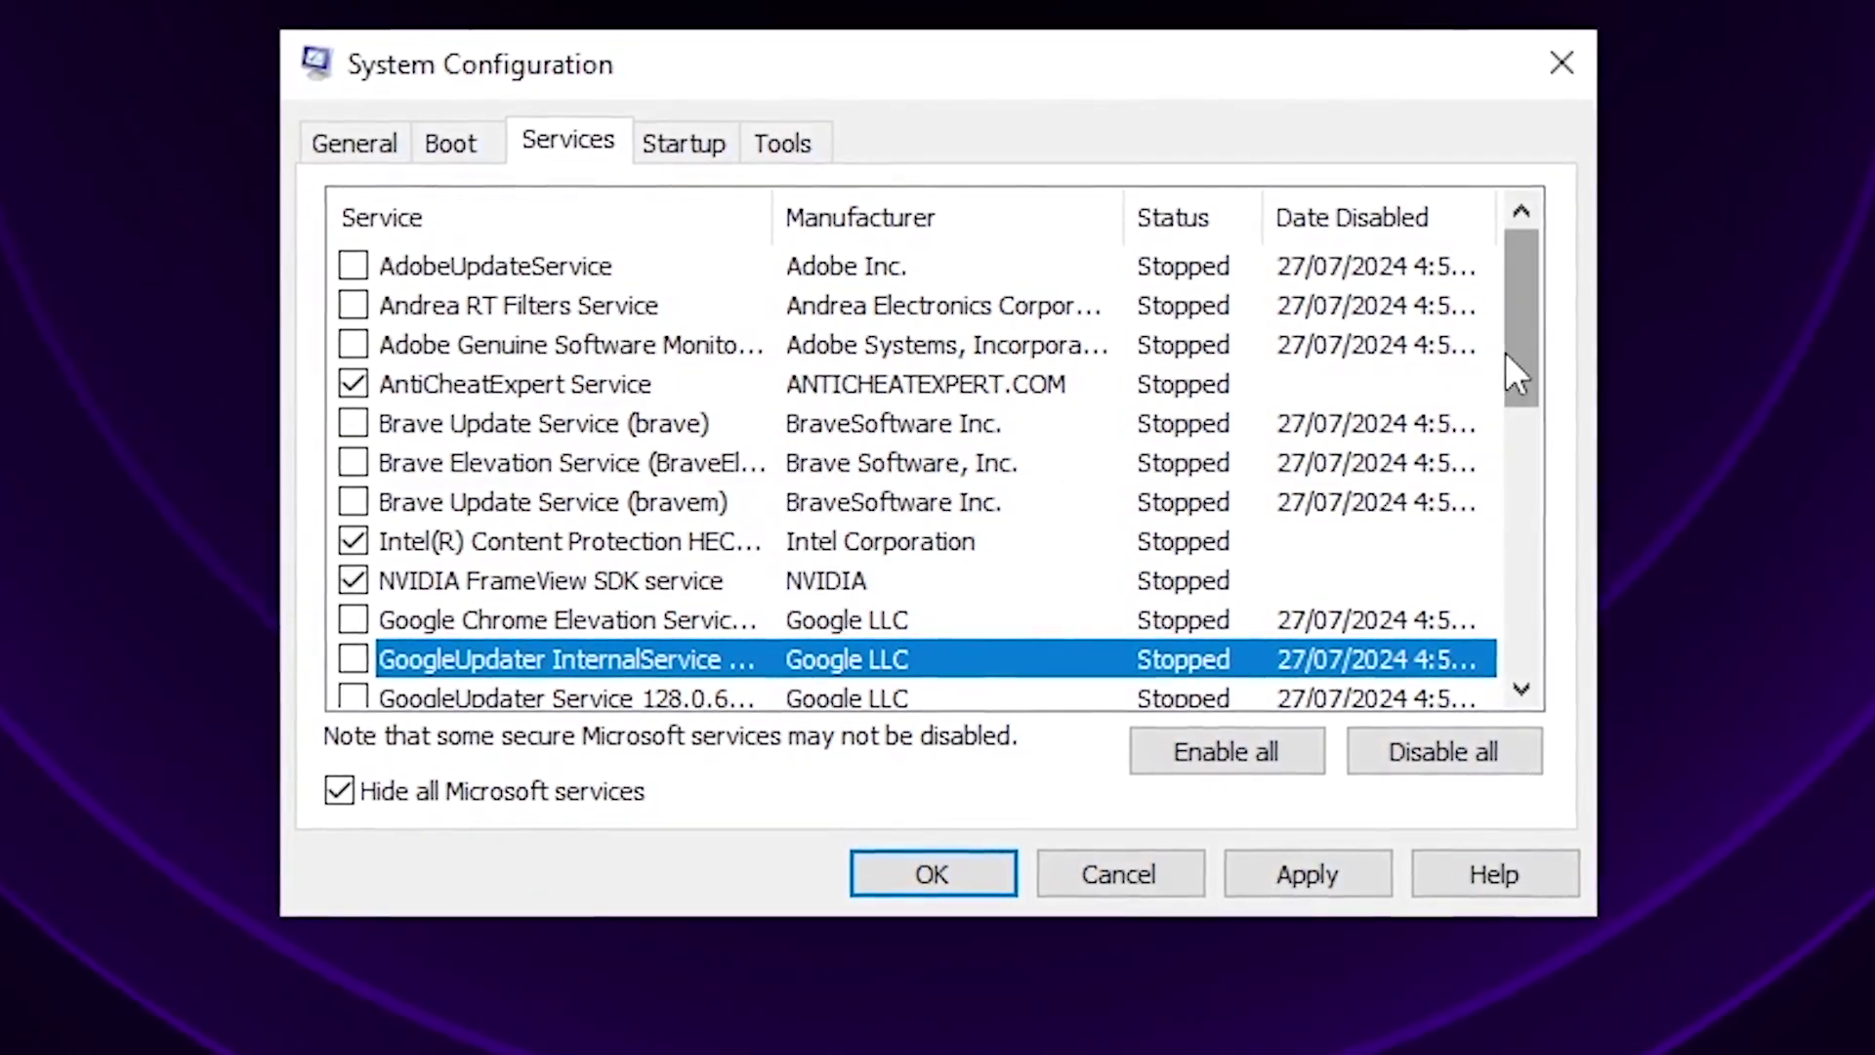
left_click_drag(1504, 352, 1510, 625)
left_click(1304, 882)
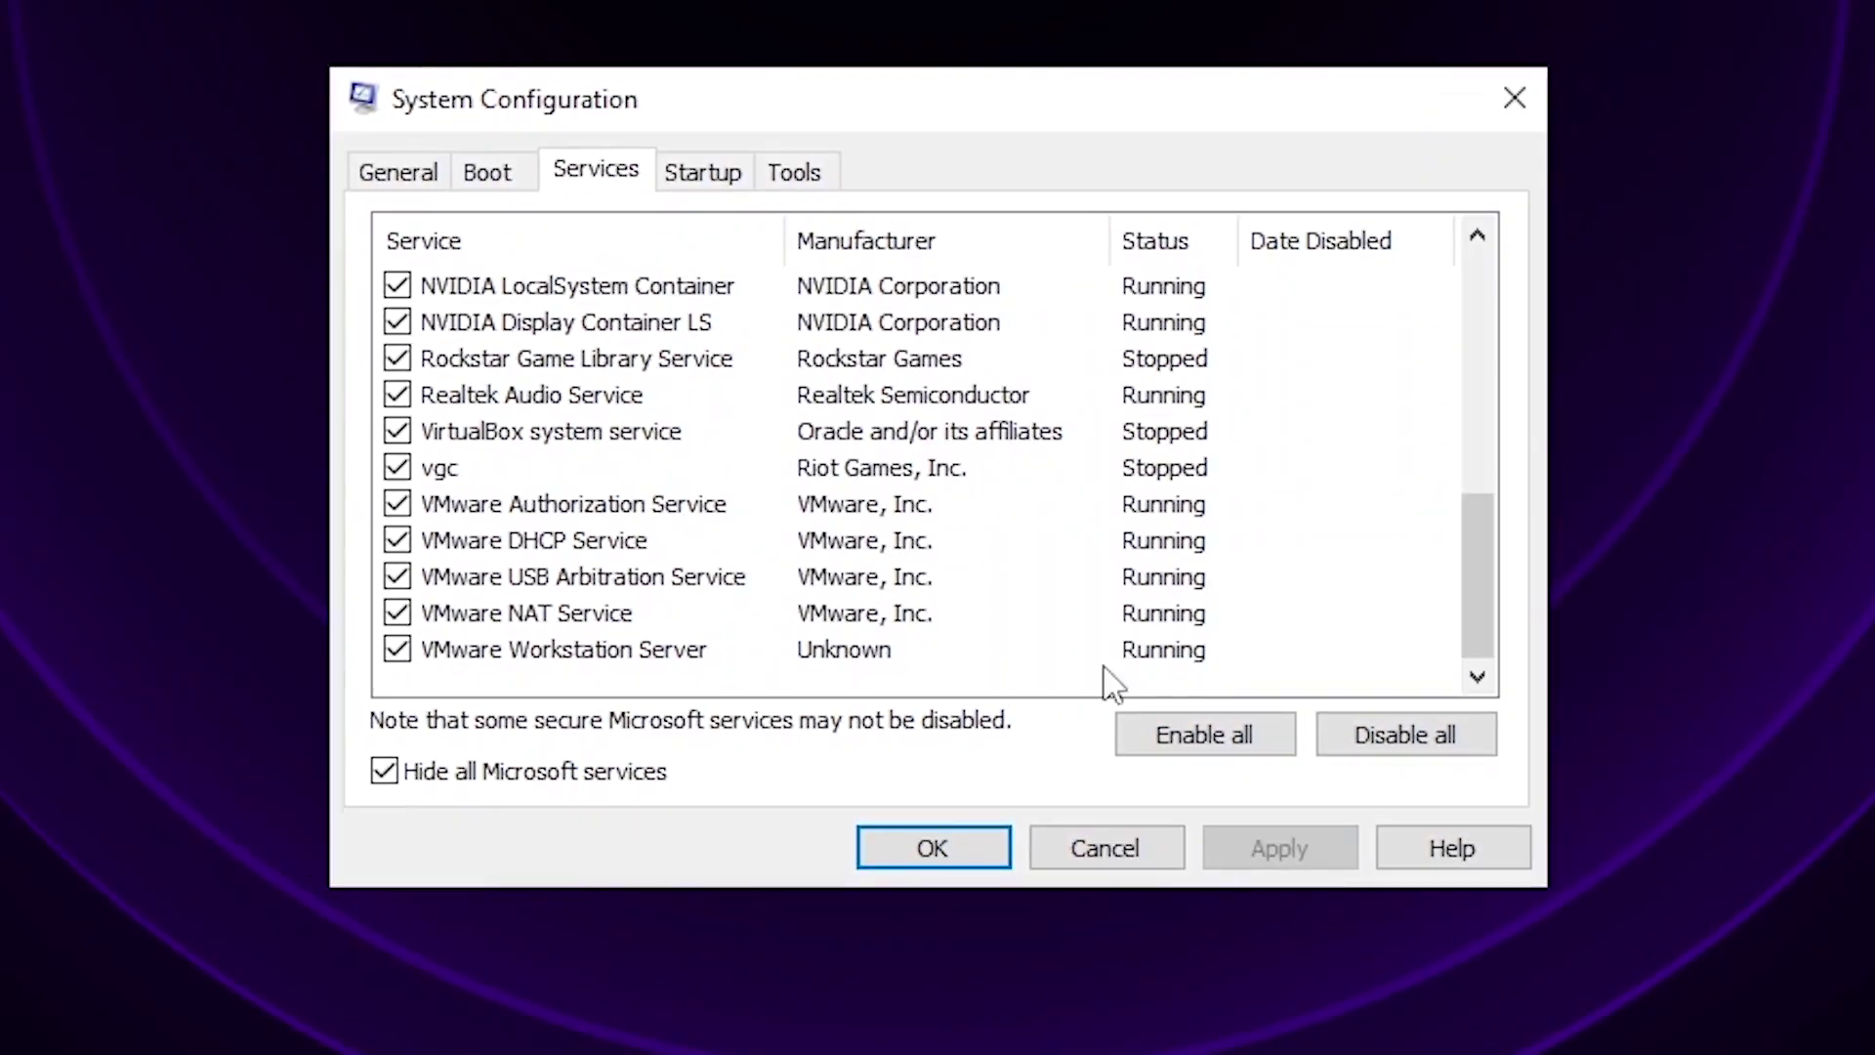
Step: Review the startup apps in Task Manager, close it, and save System Configuration with OK
left_click(711, 181)
left_click(876, 300)
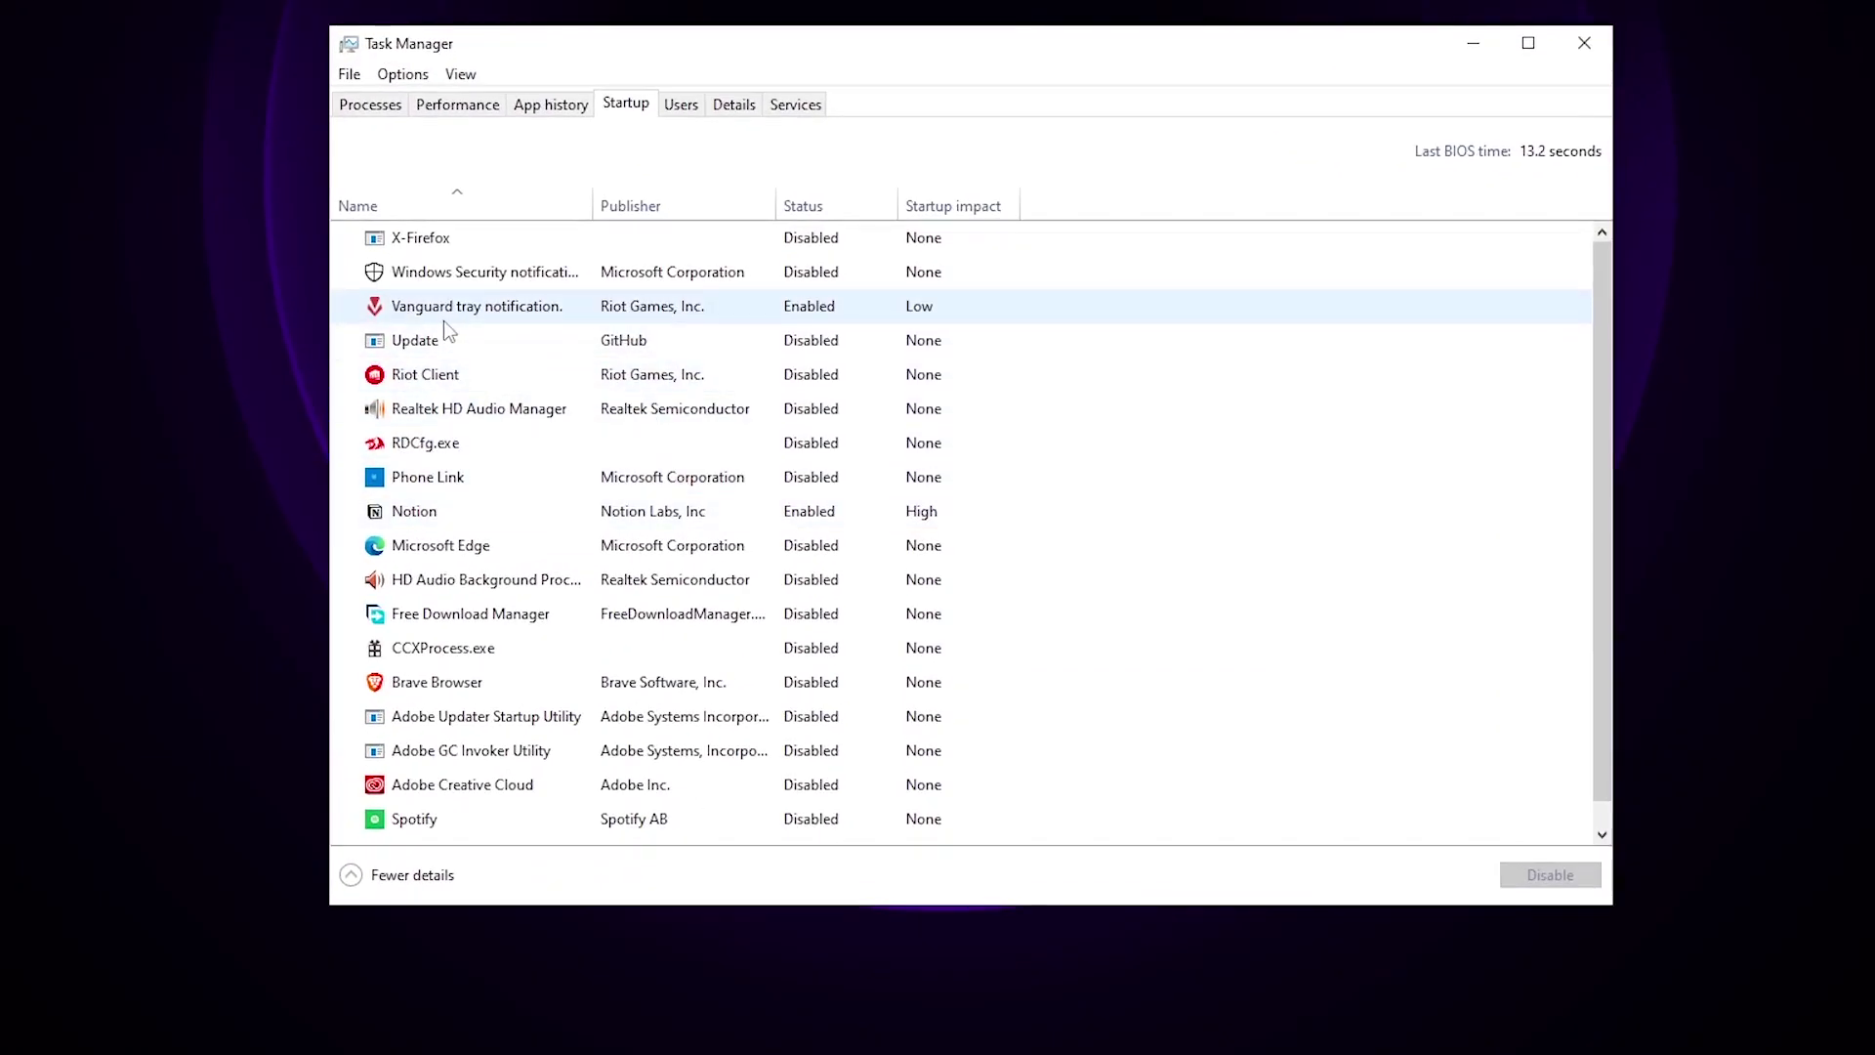
right_click(431, 348)
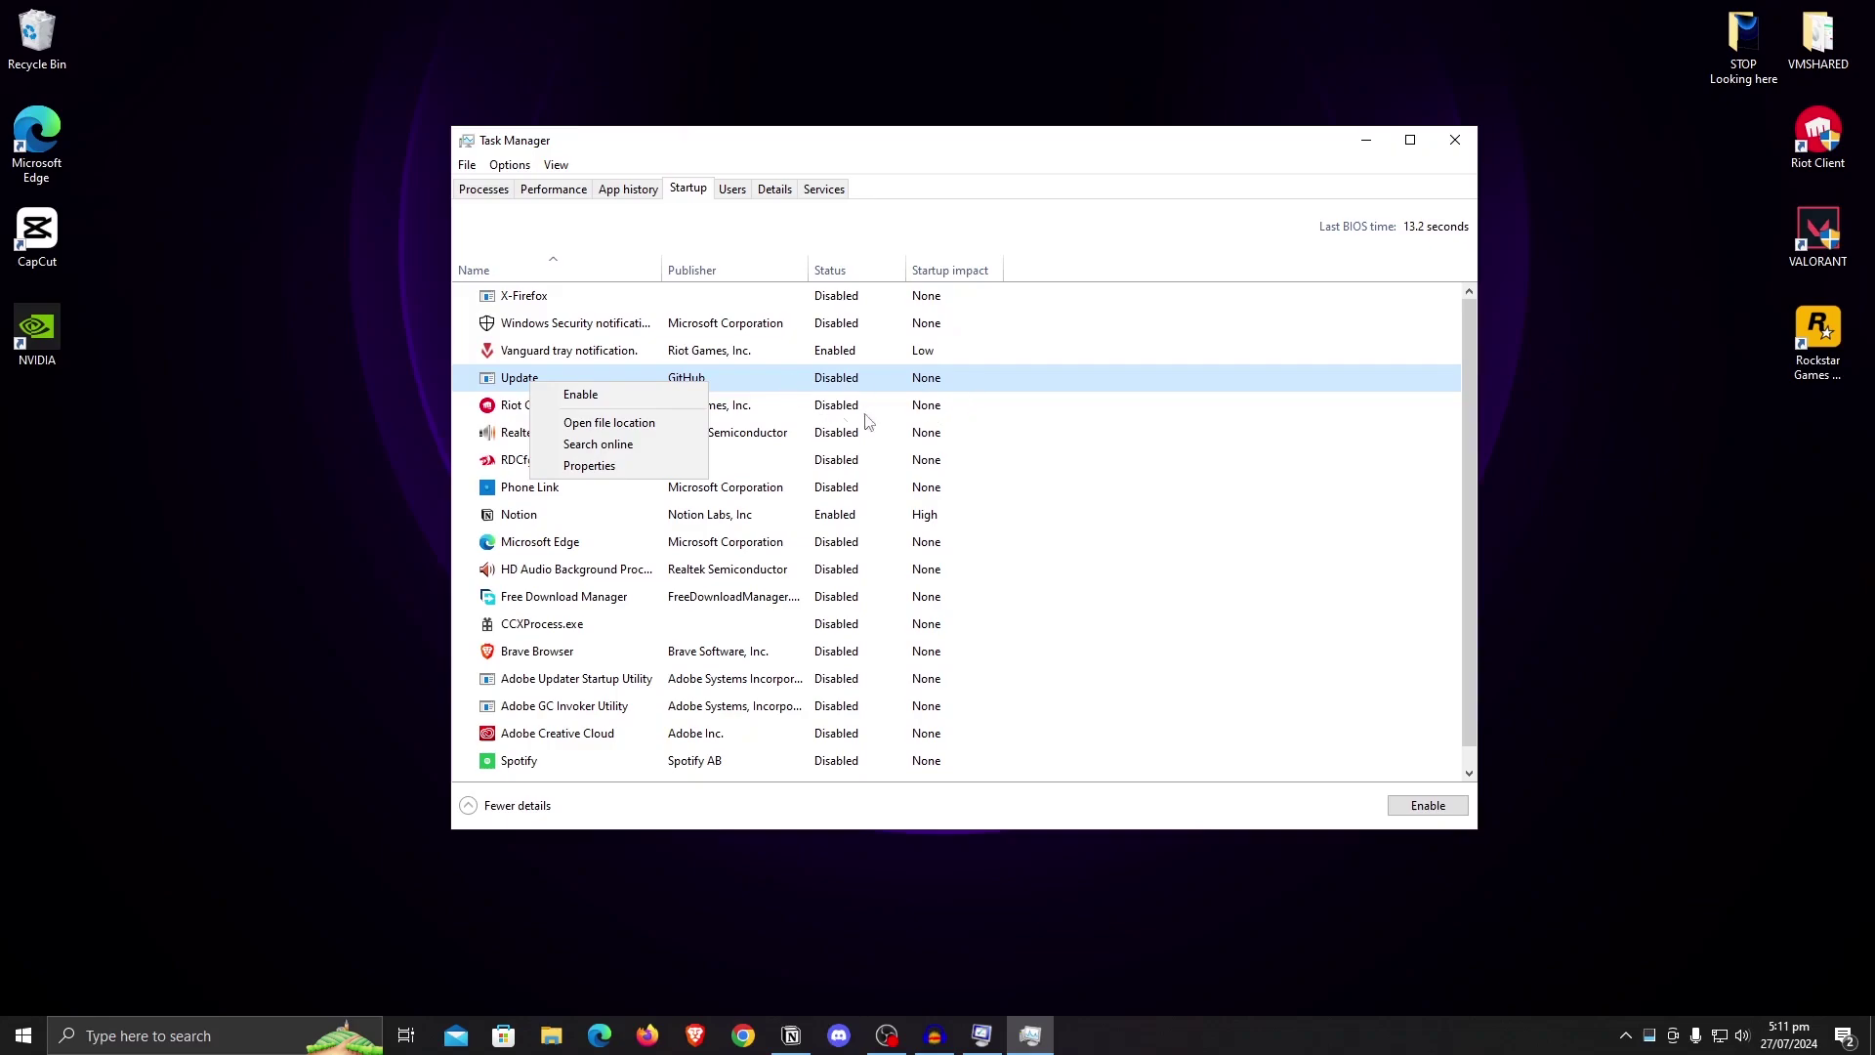
left_click(1162, 379)
left_click(1584, 43)
left_click(955, 684)
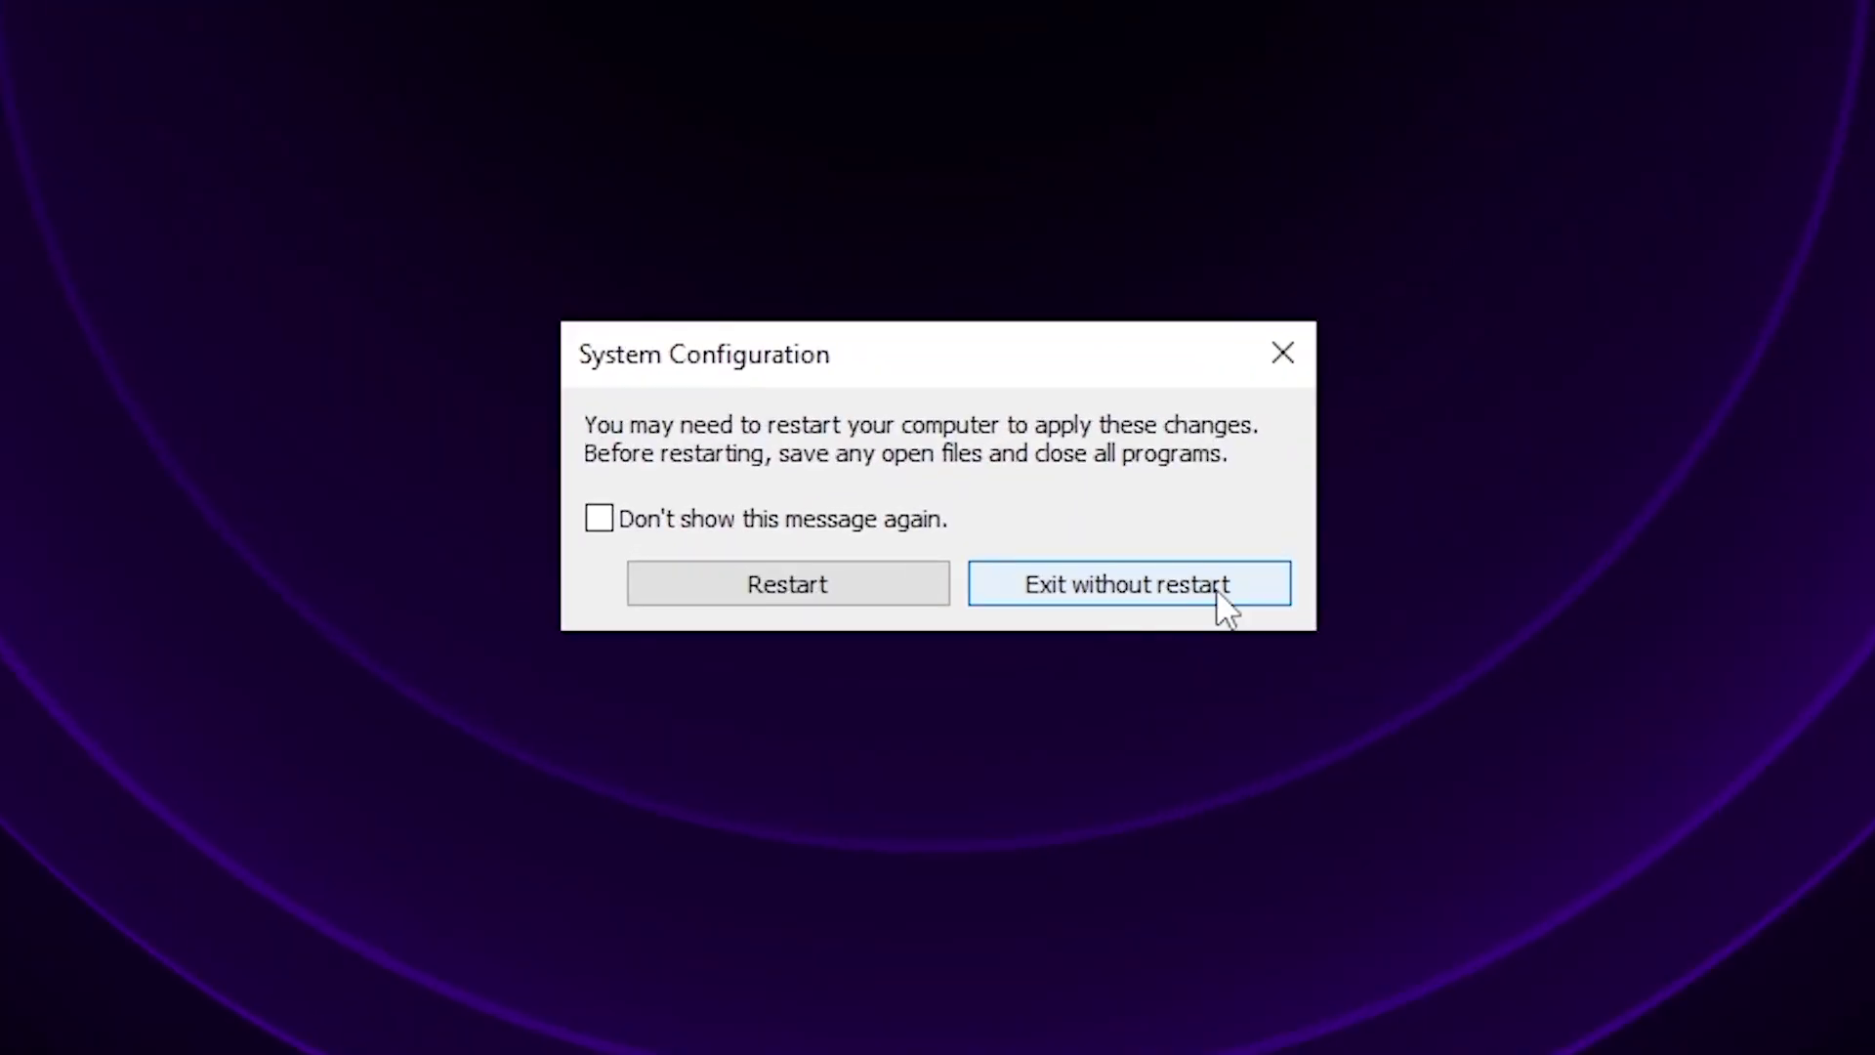
Step: Exit without restarting and open Command Prompt as administrator
left_click(1223, 603)
left_click(24, 1036)
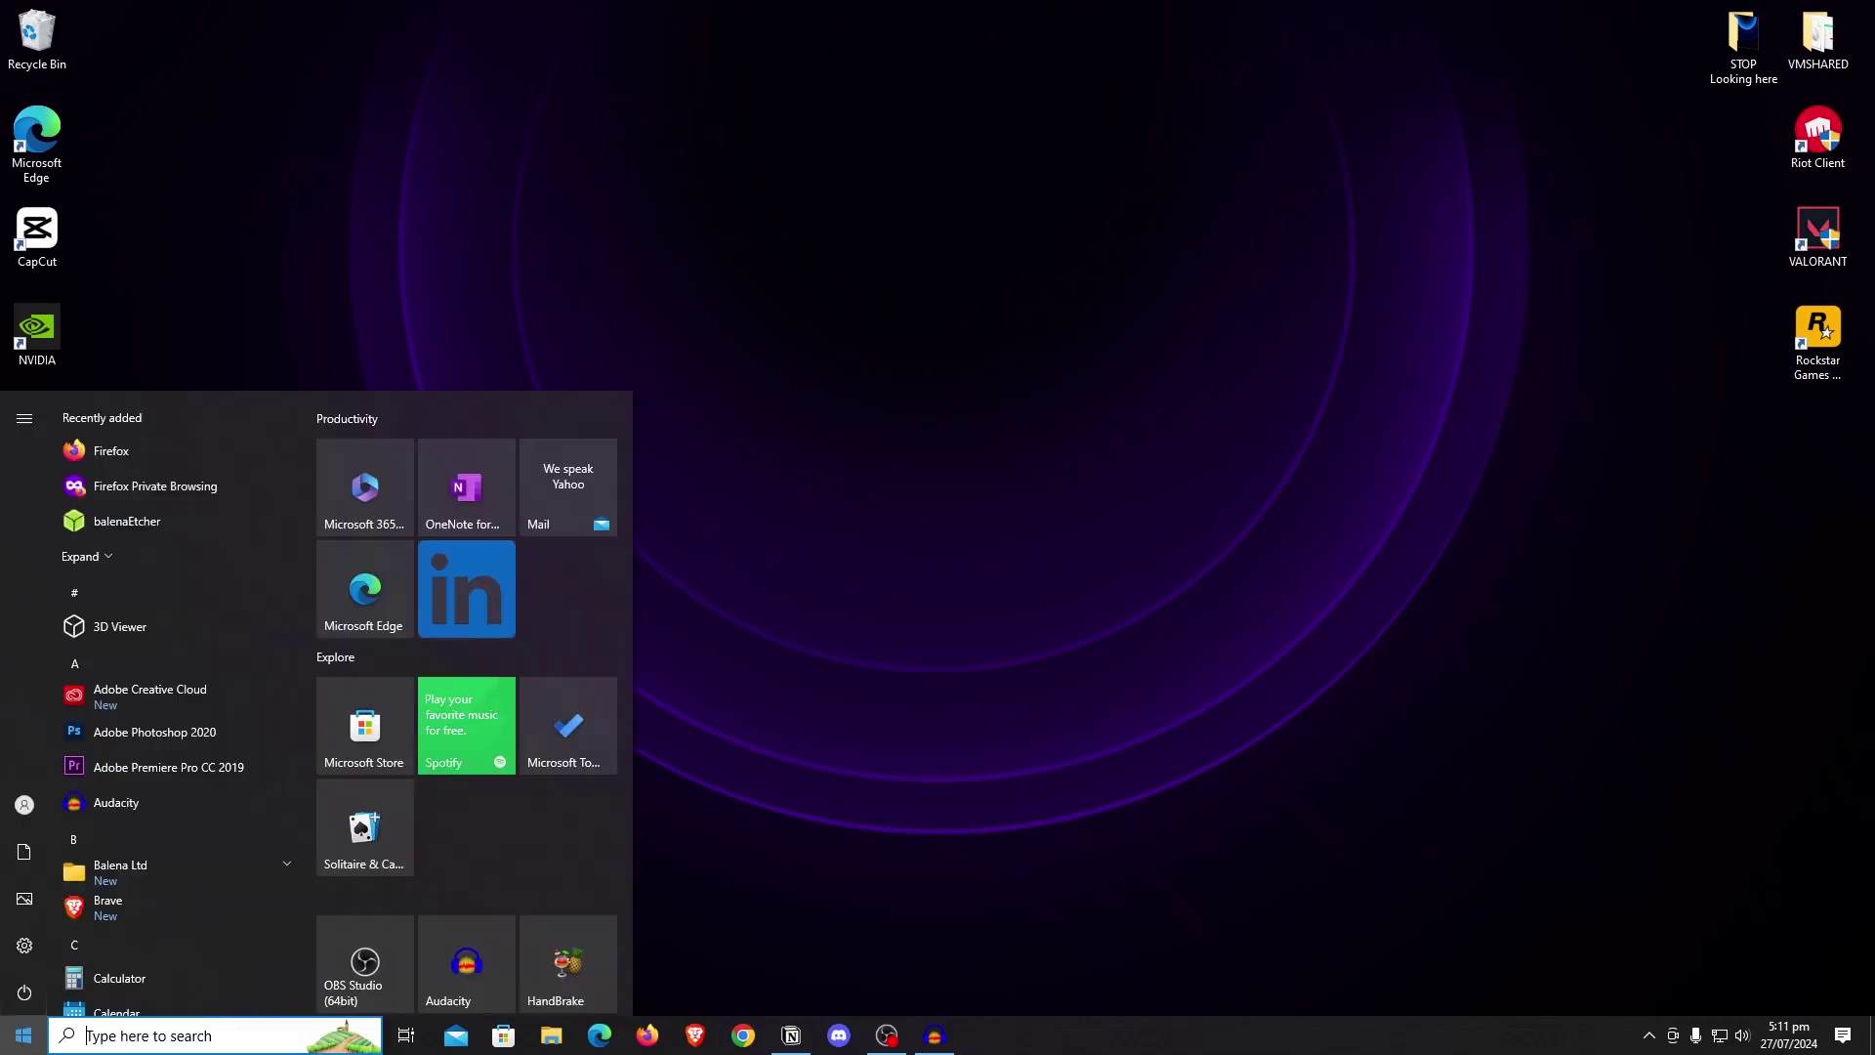
type("cmd")
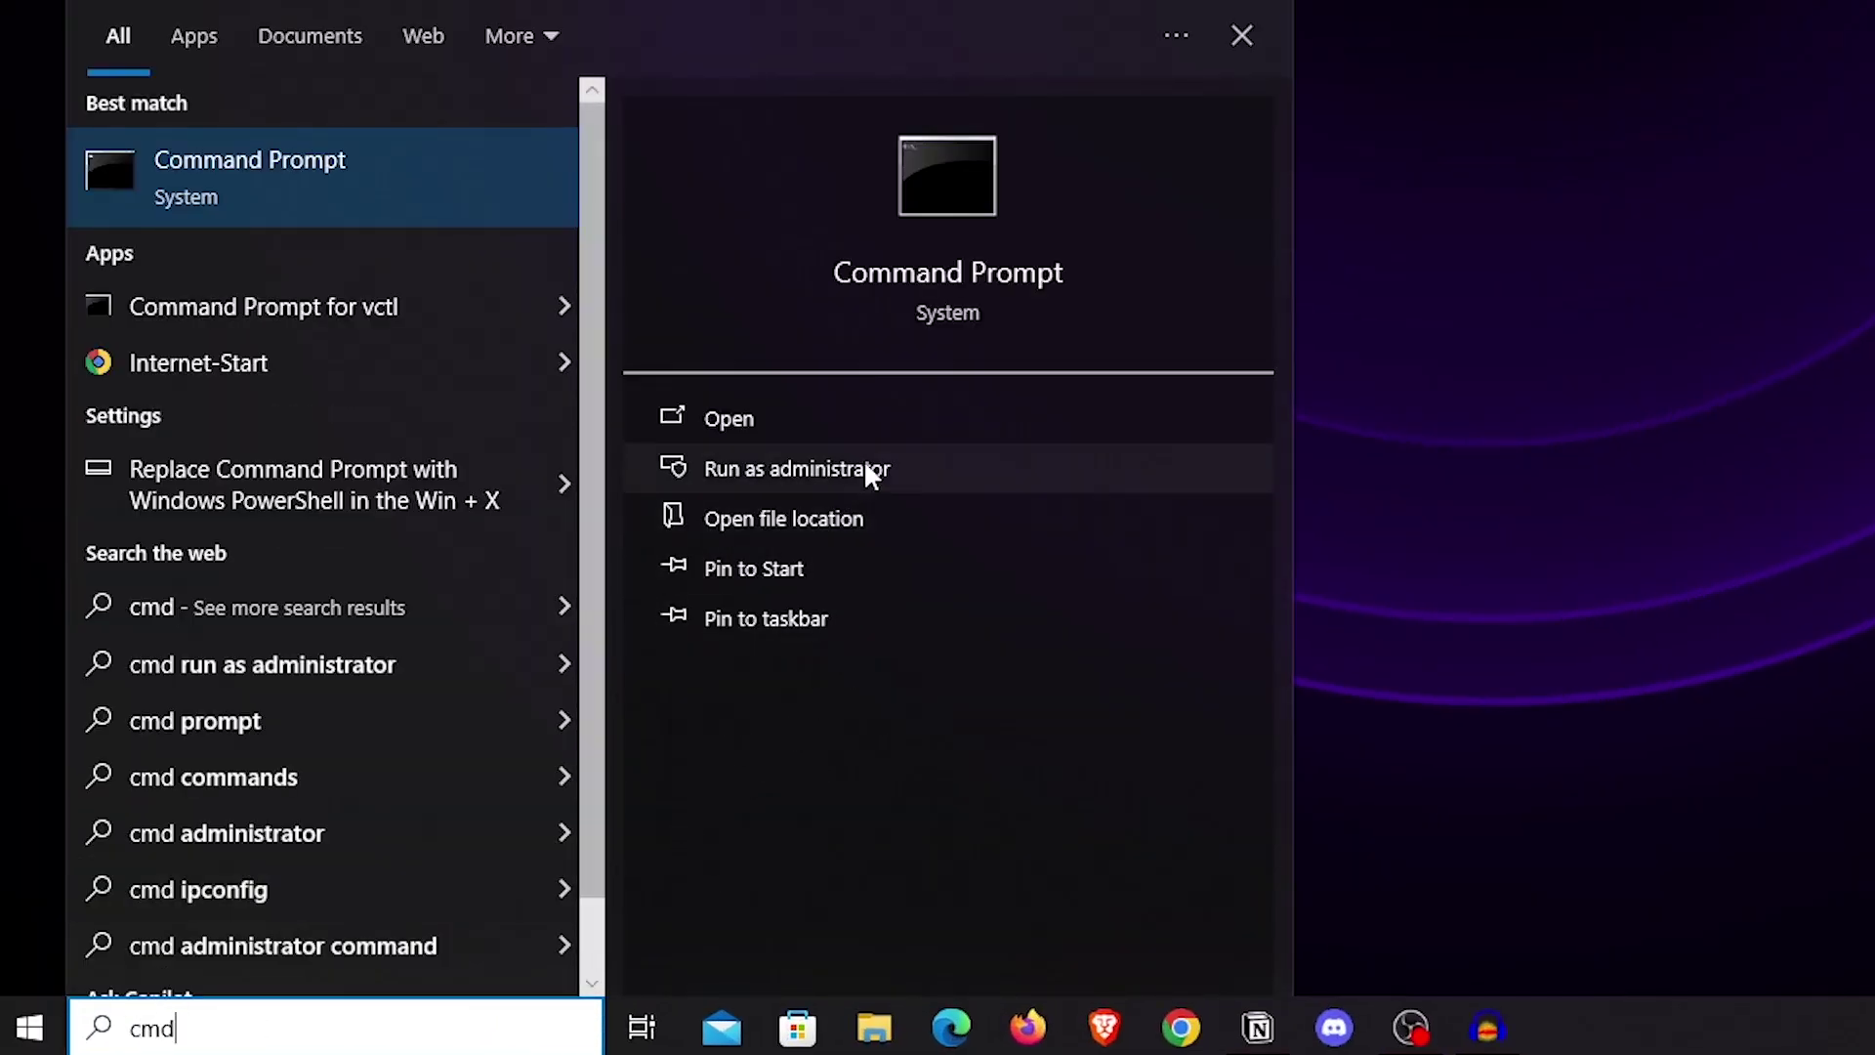
left_click(866, 465)
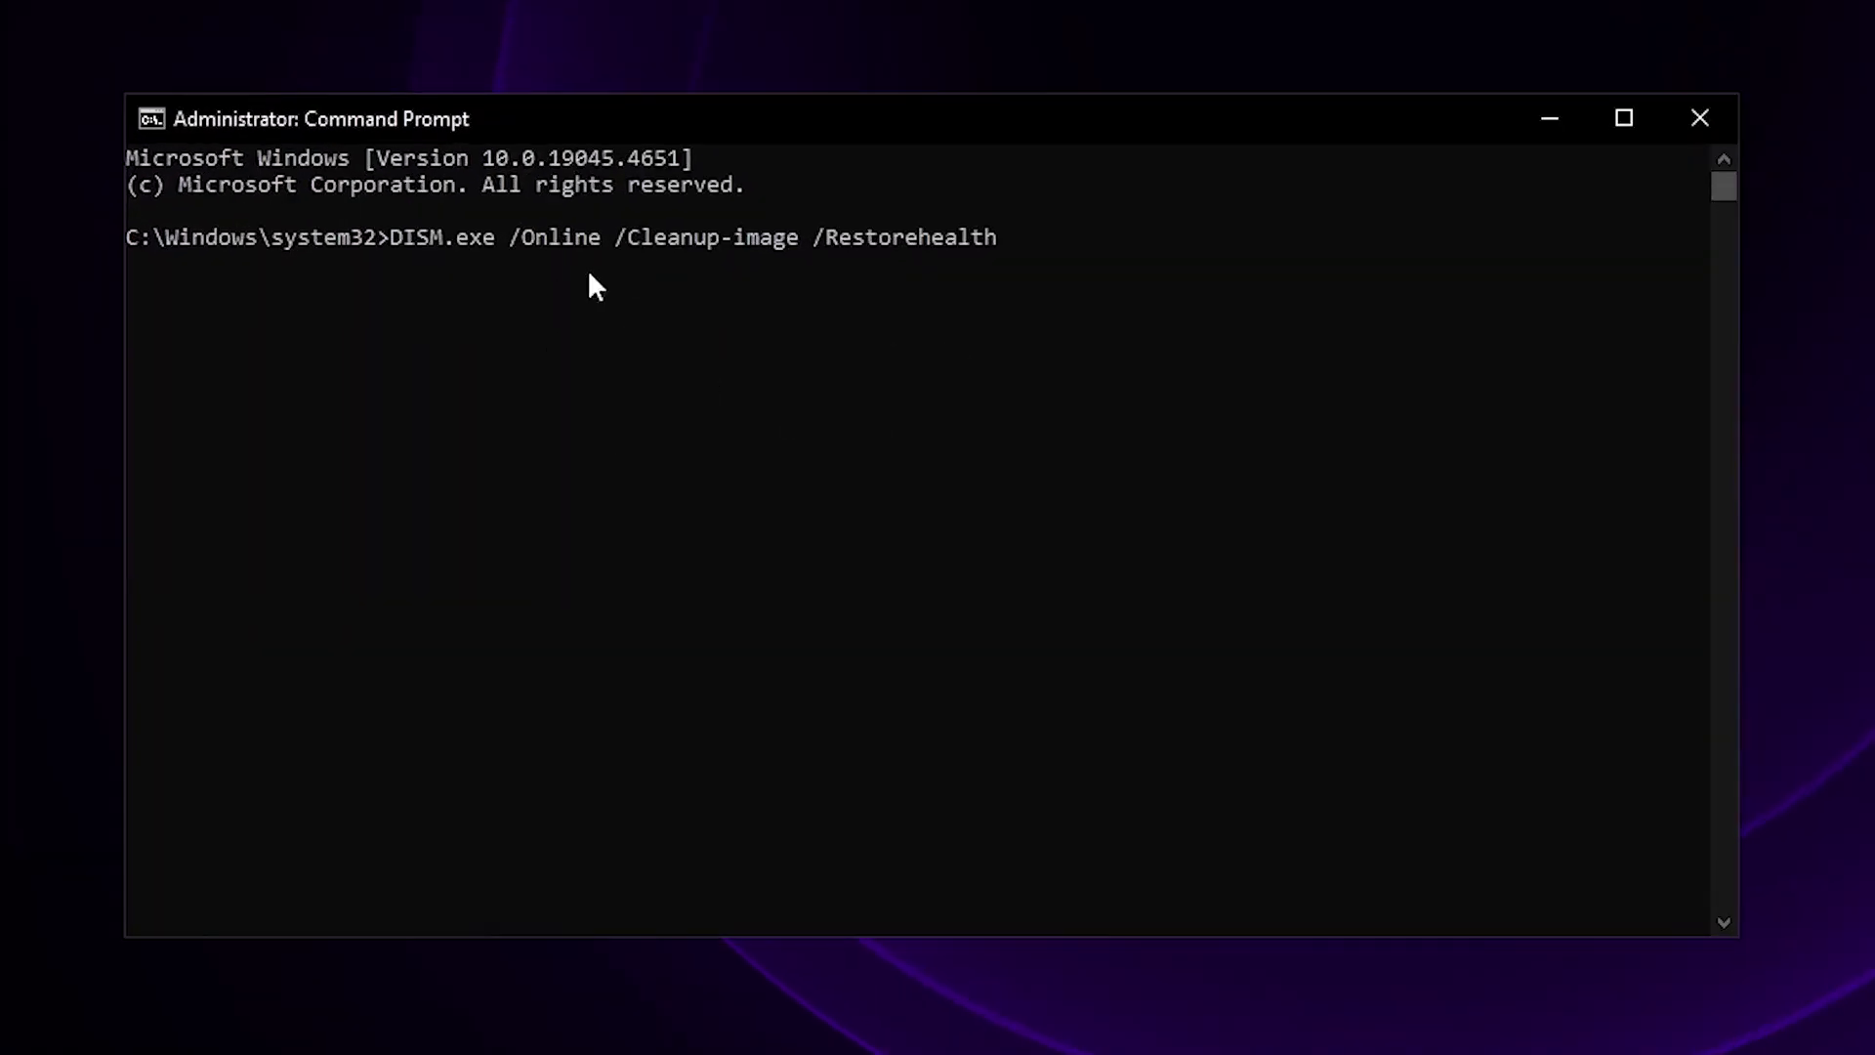
Step: Run DISM.exe /Online /Cleanup-image /Restorehealth to repair the system image
key("Return")
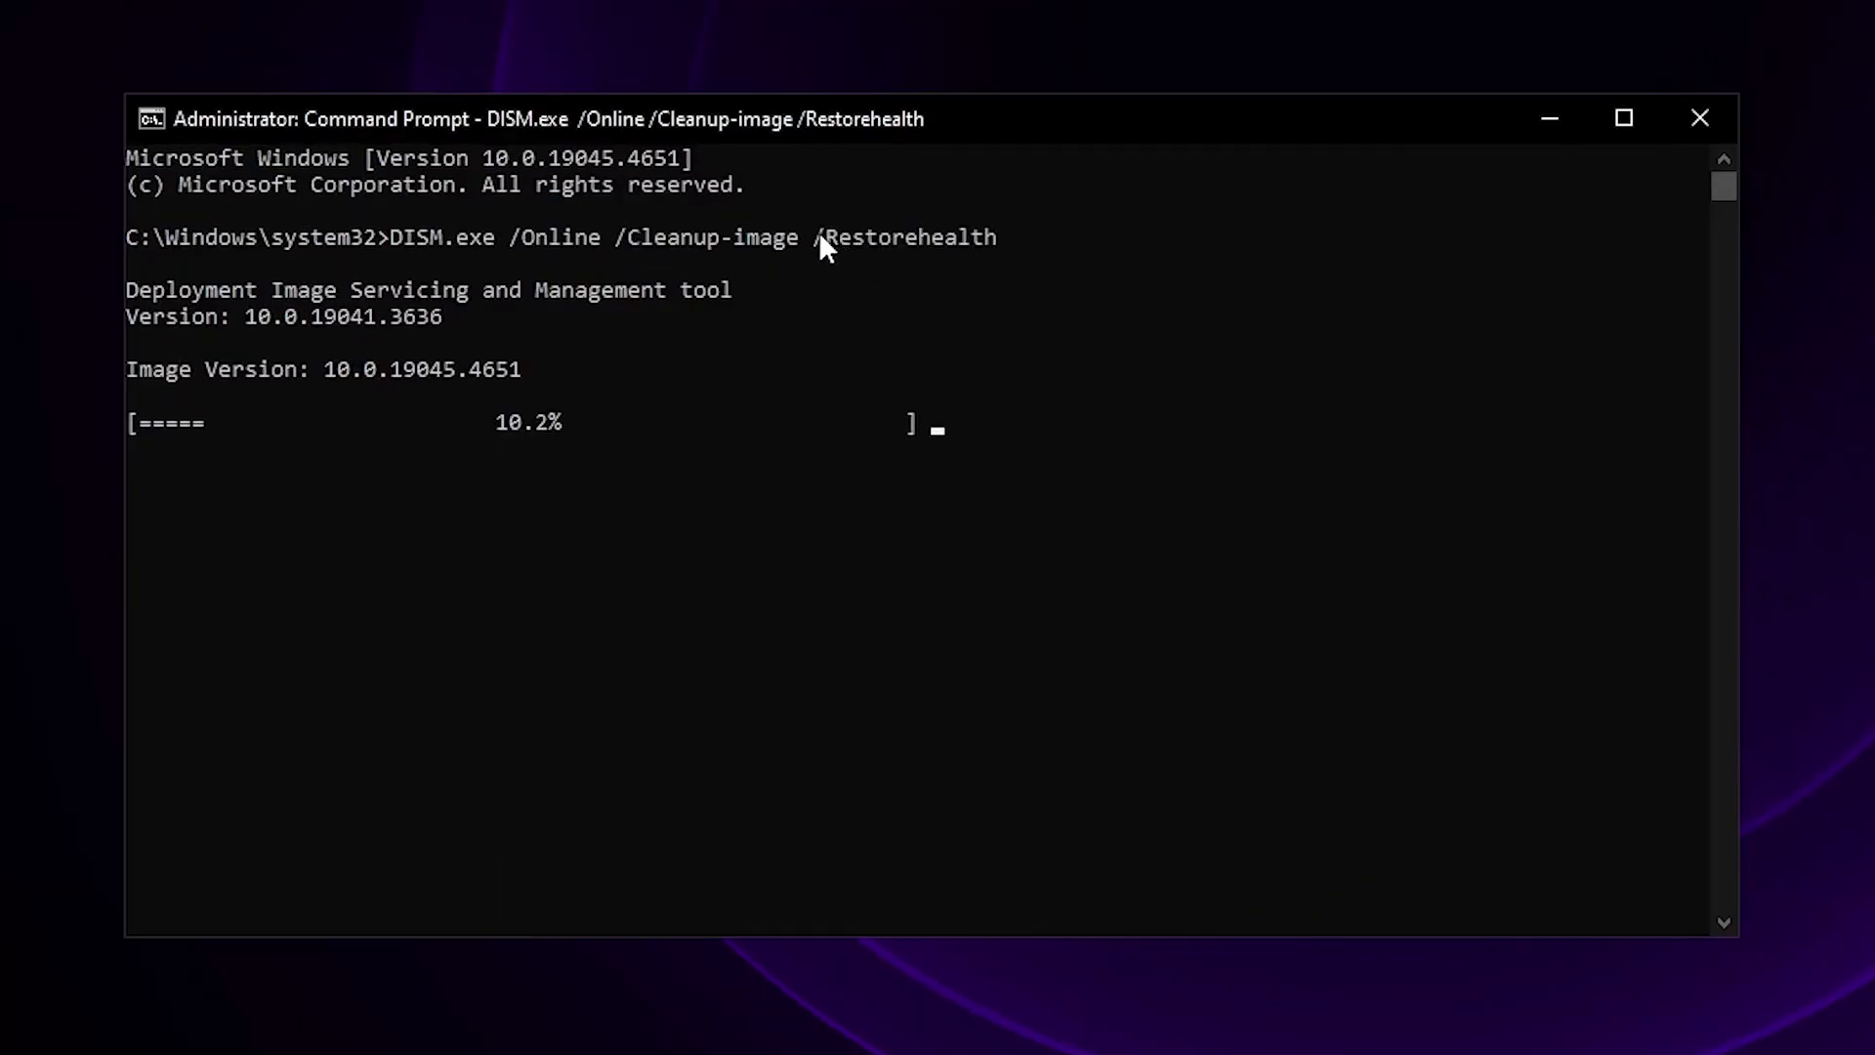
left_click_drag(820, 235, 967, 241)
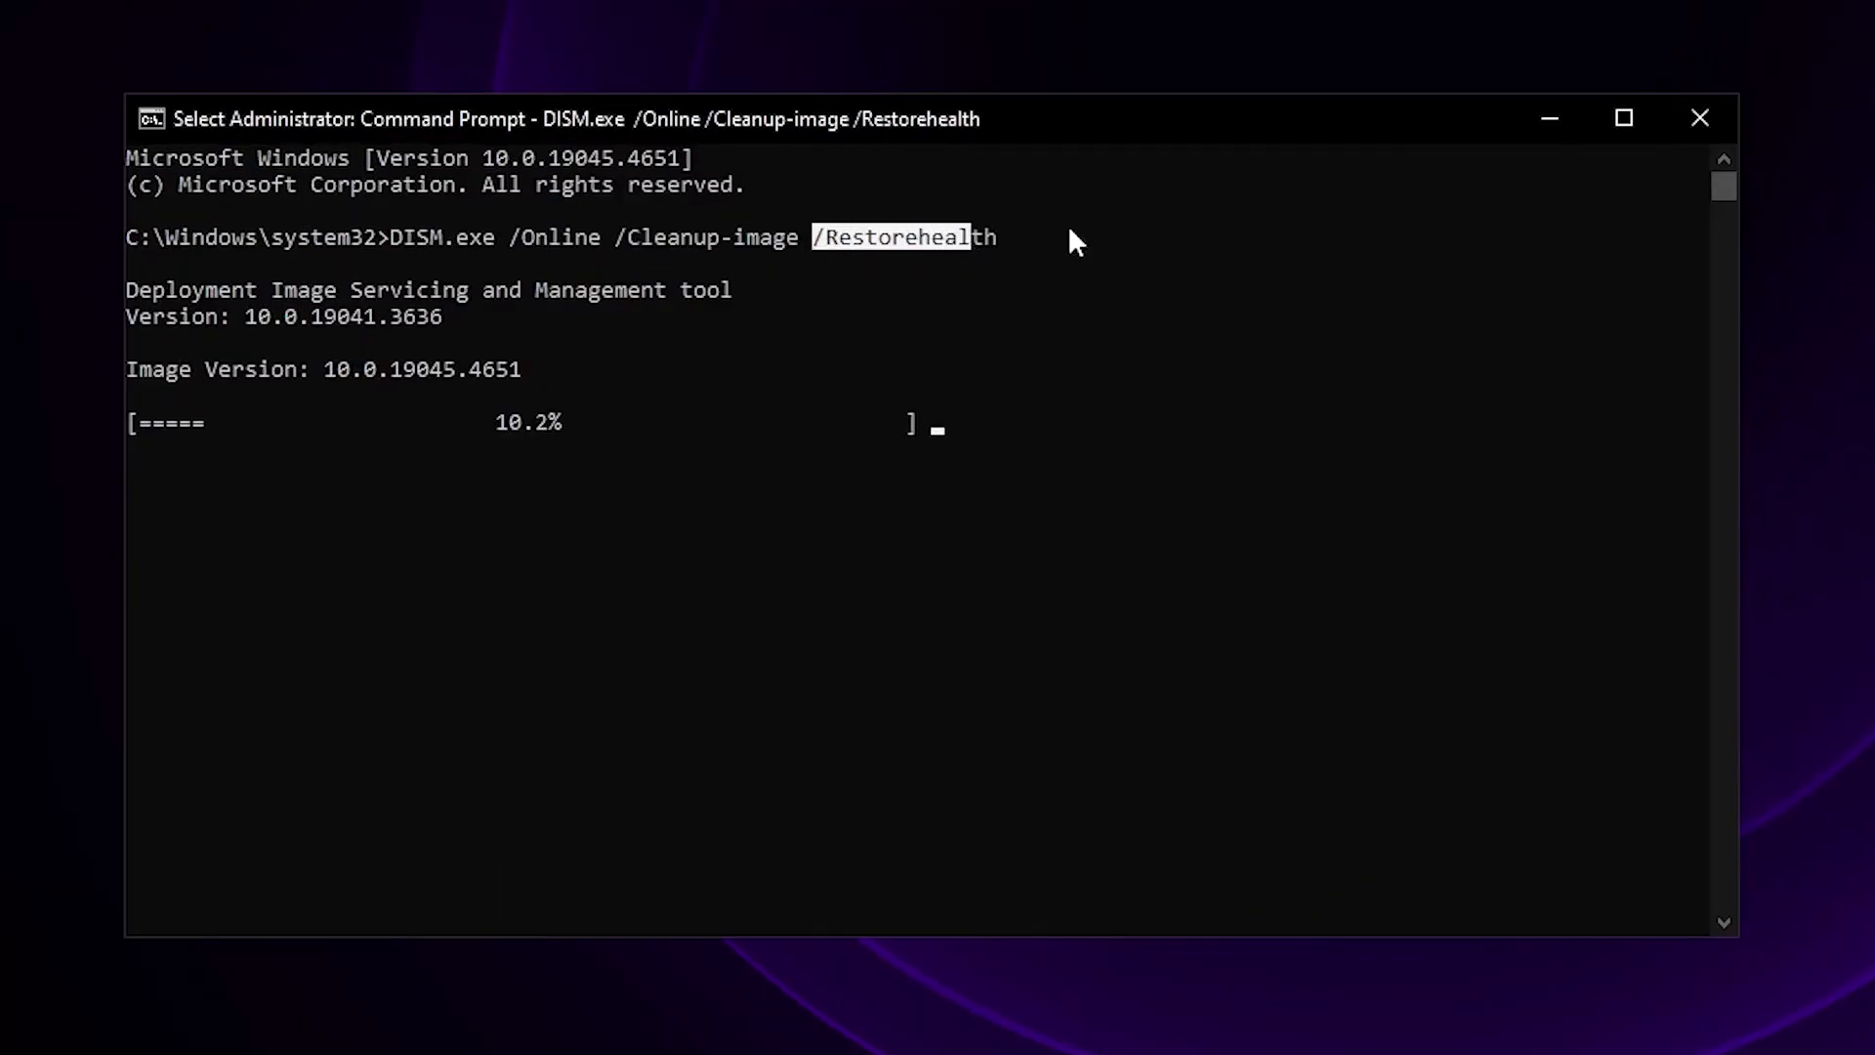
left_click(1112, 546)
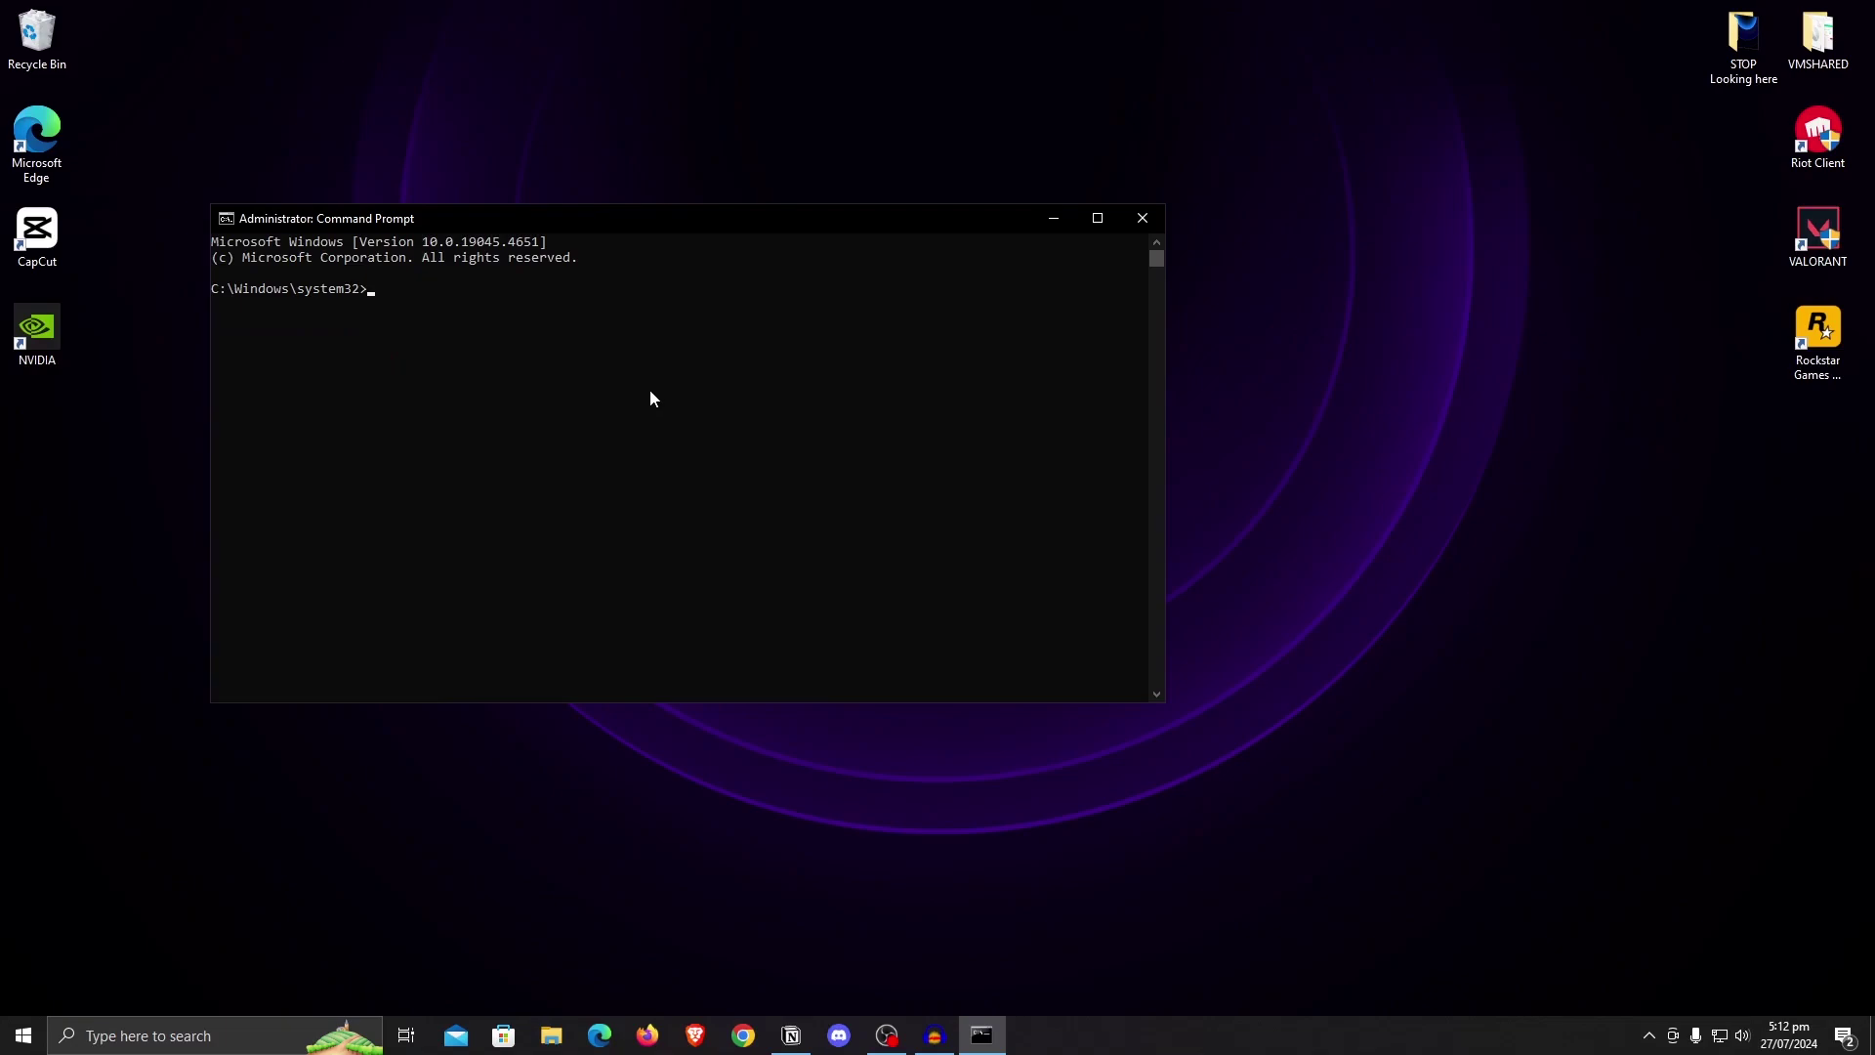
Step: Run sfc /scannow in the administrator Command Prompt
type("sfc /scannow")
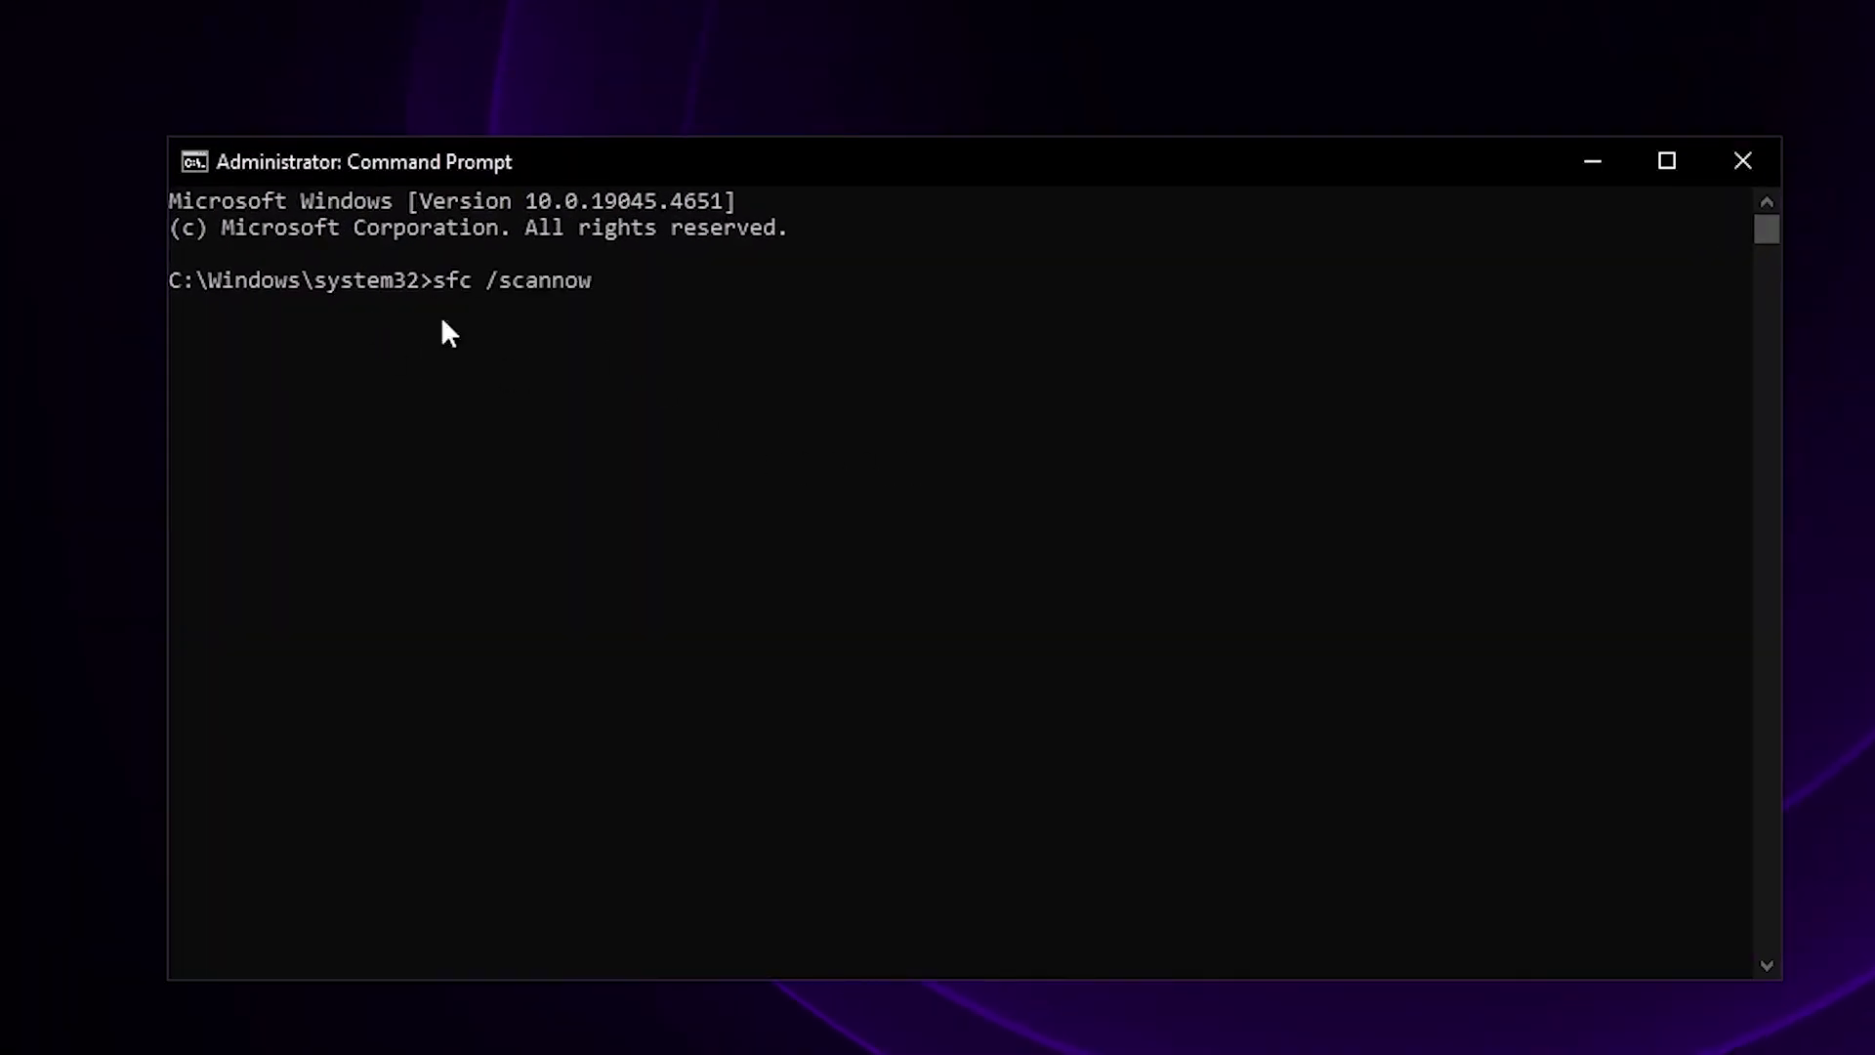
key("Return")
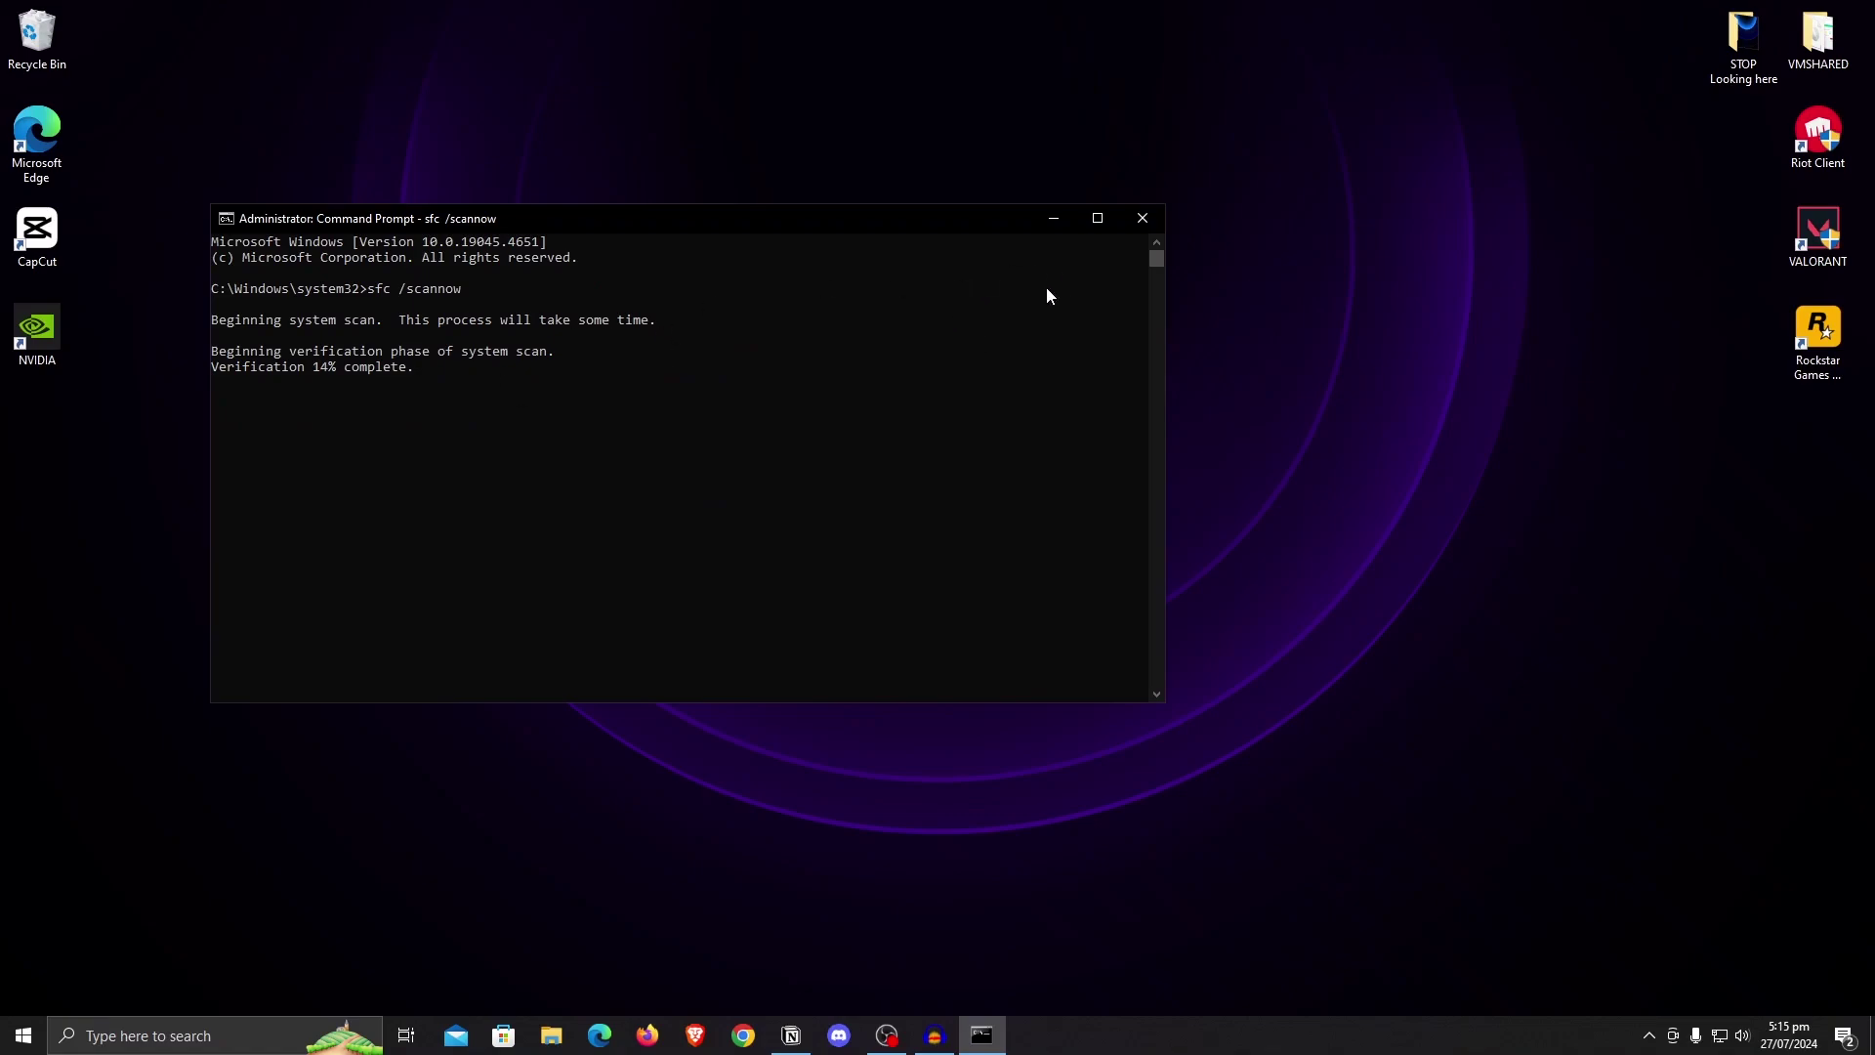
Step: Uncheck 'Allow the computer to turn off this device' for the Realtek Ethernet adapter
left_click(1144, 219)
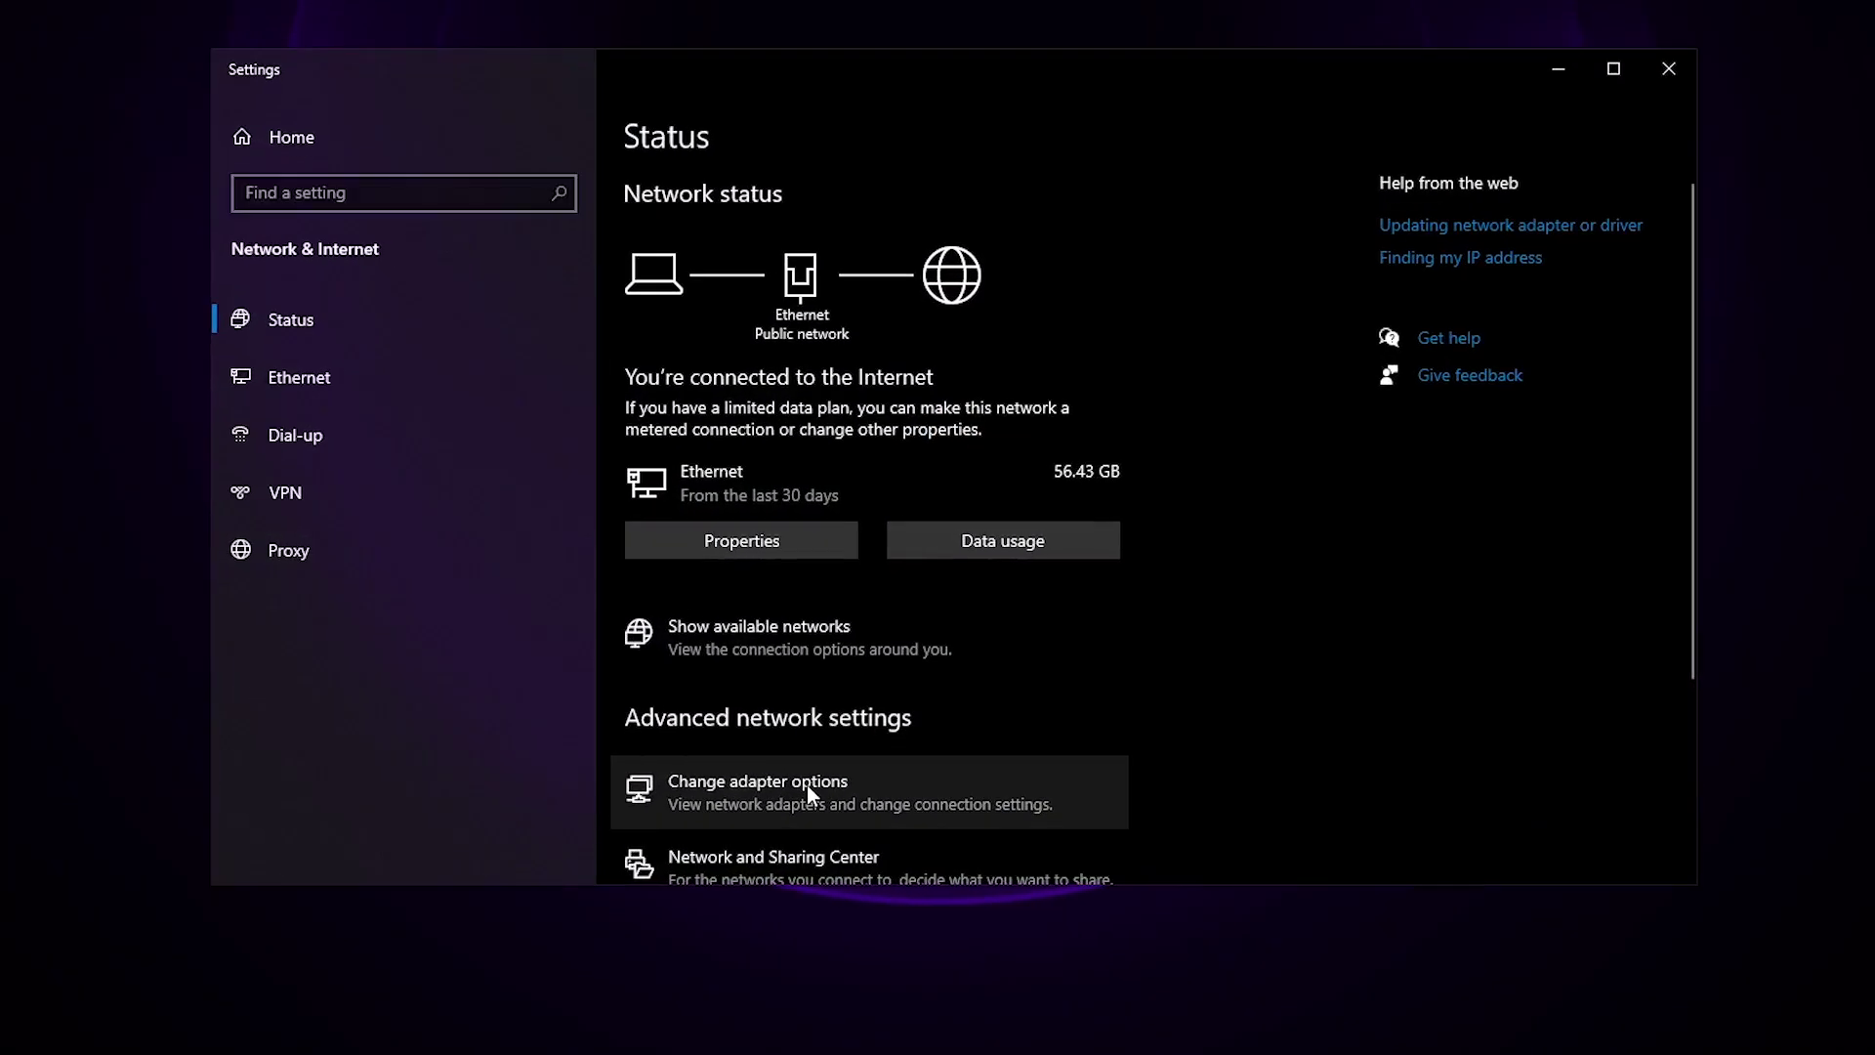
left_click(829, 746)
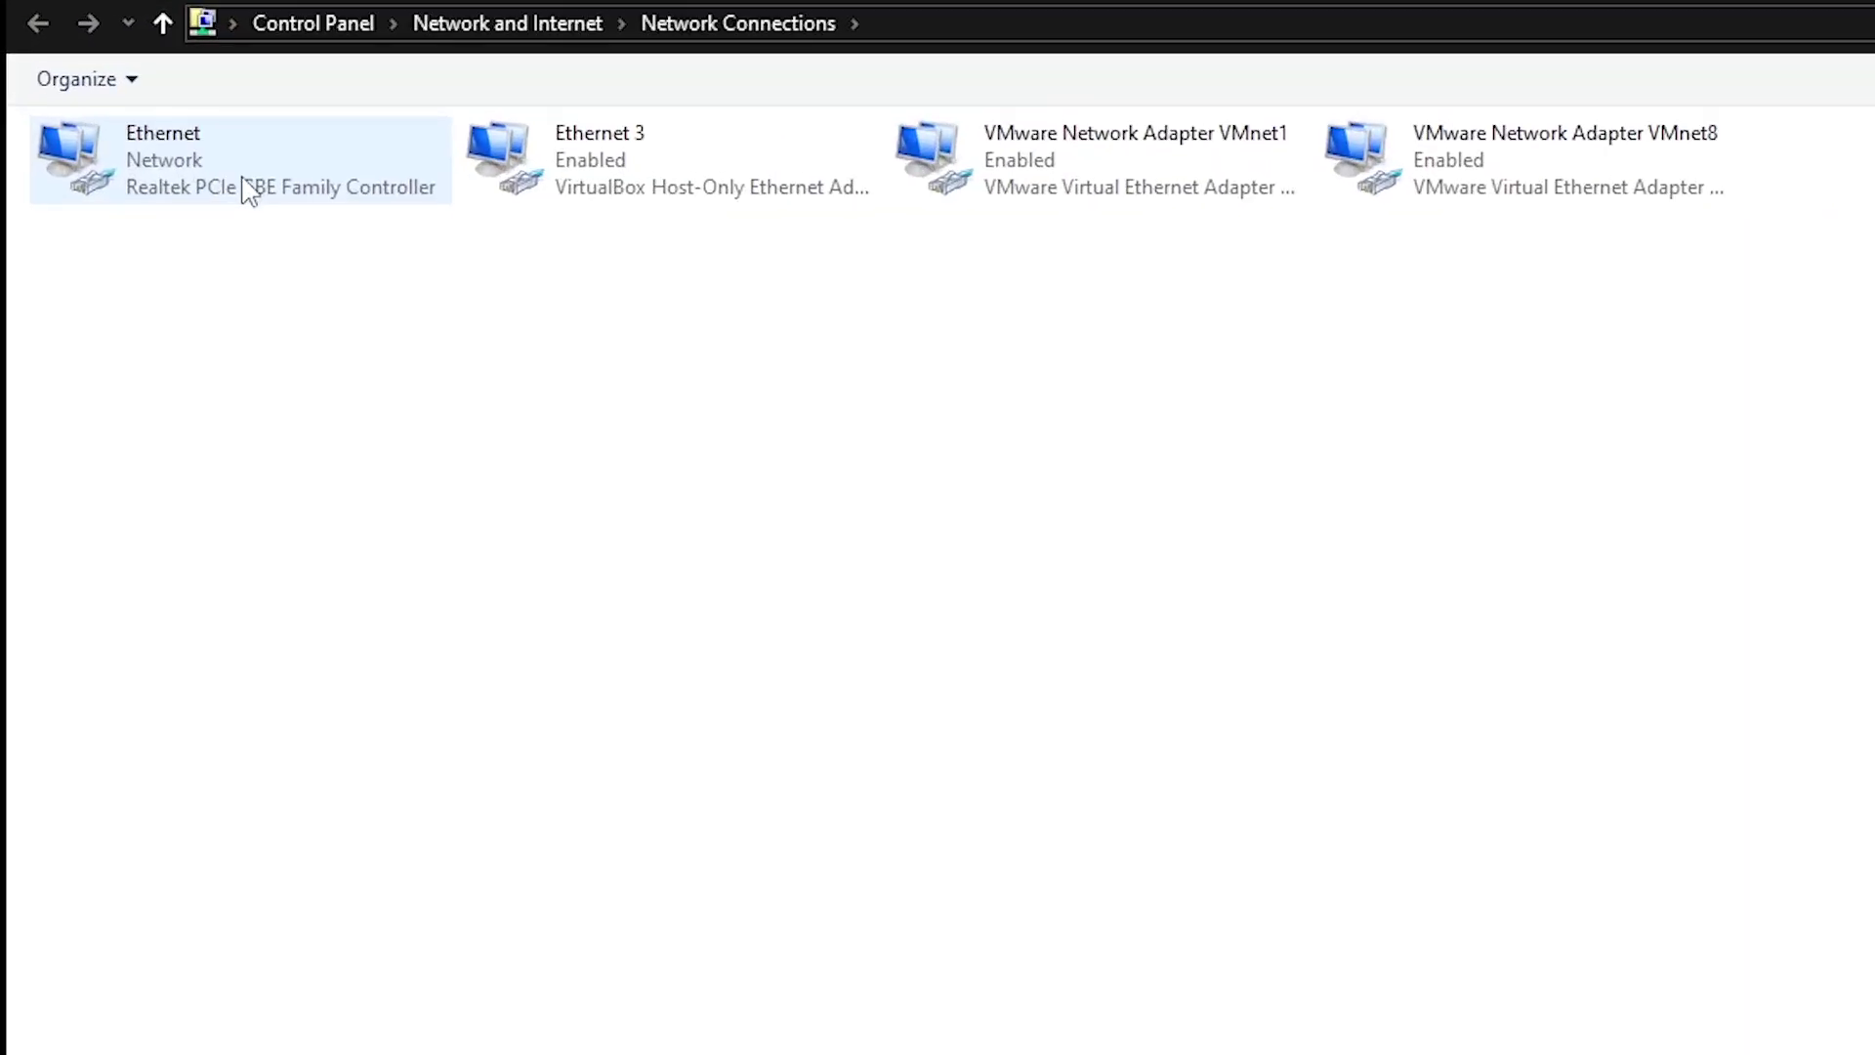
right_click(246, 189)
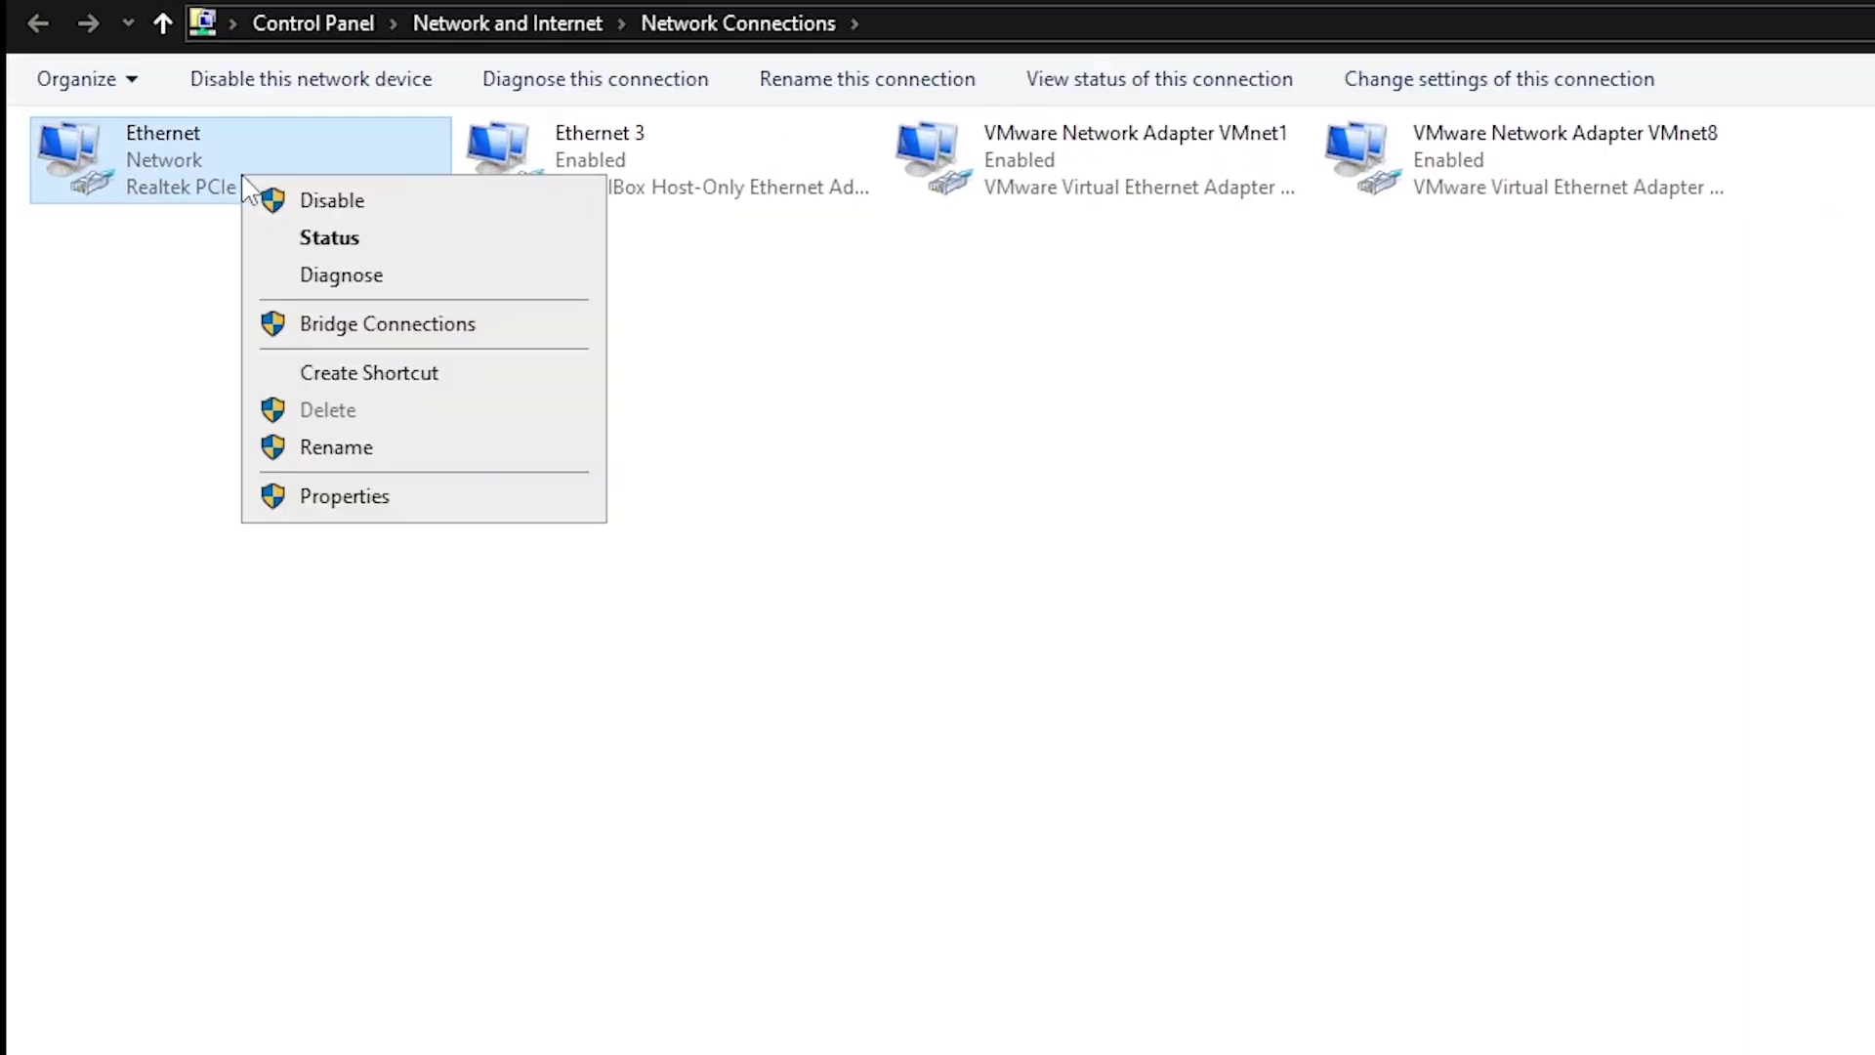
left_click(374, 510)
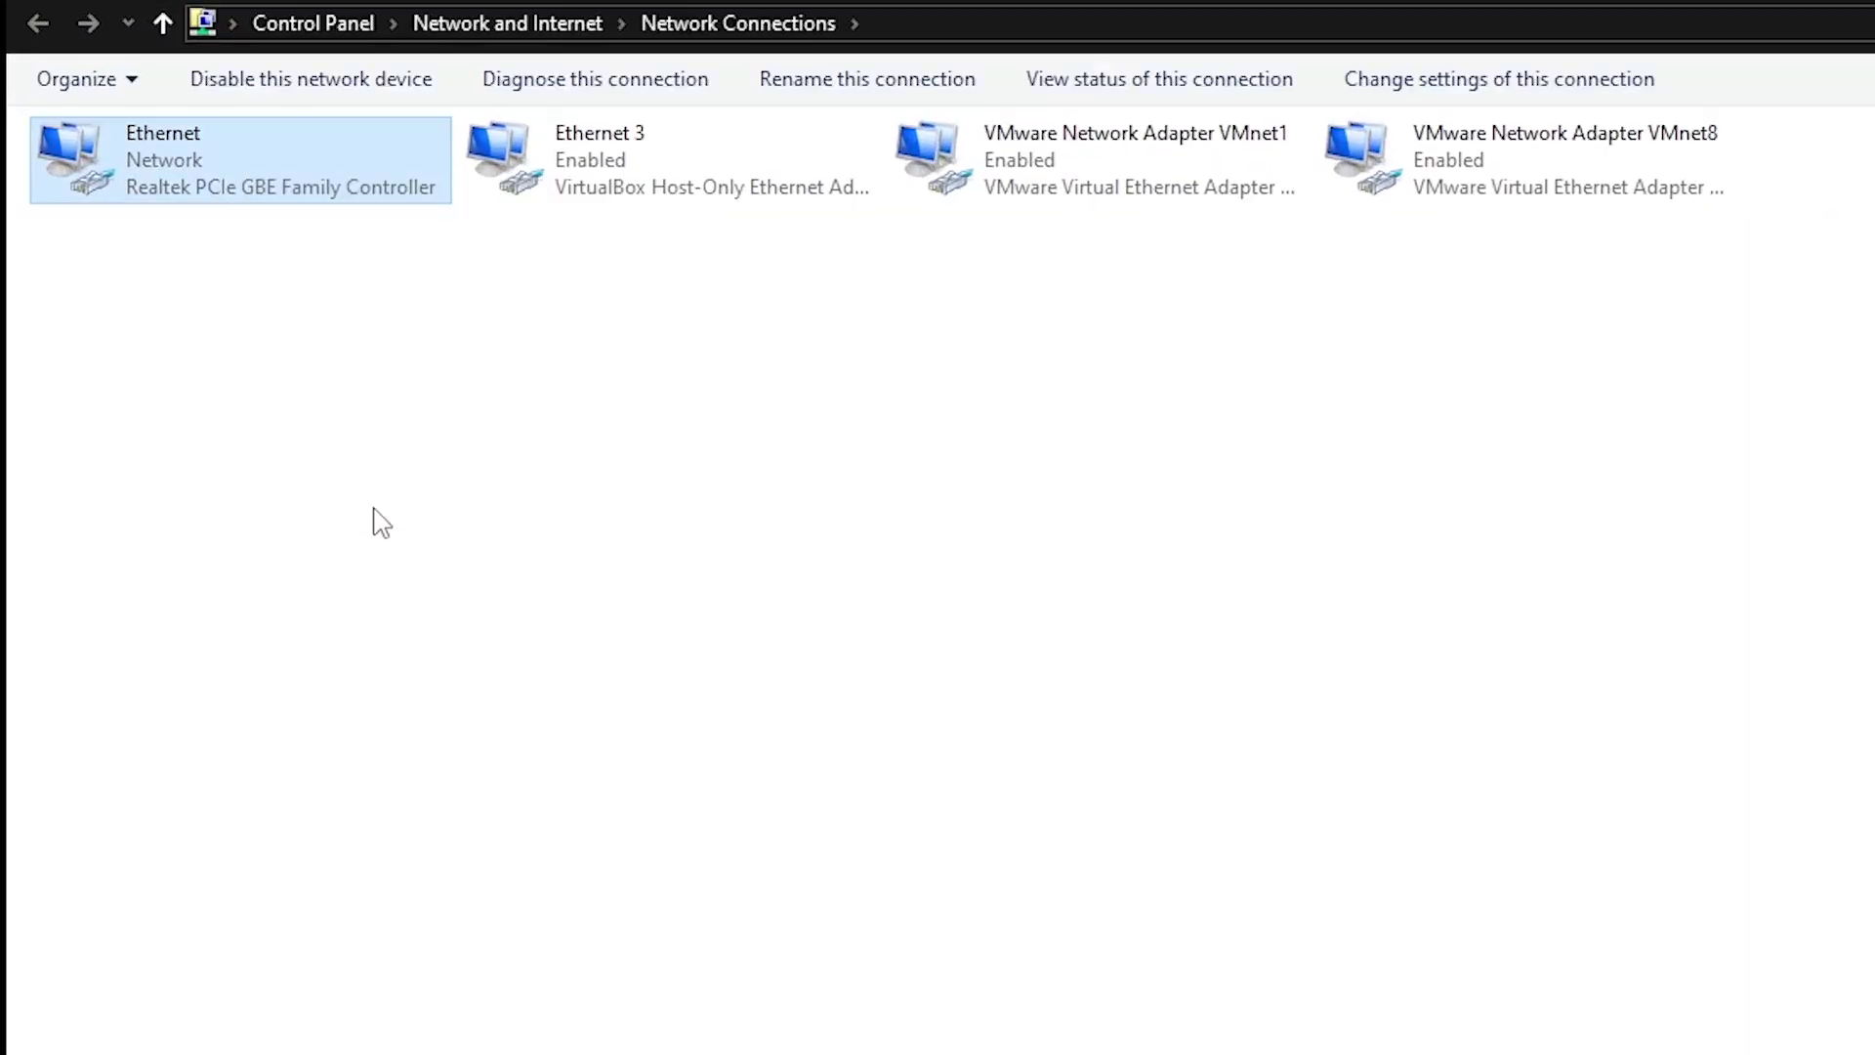
left_click(578, 314)
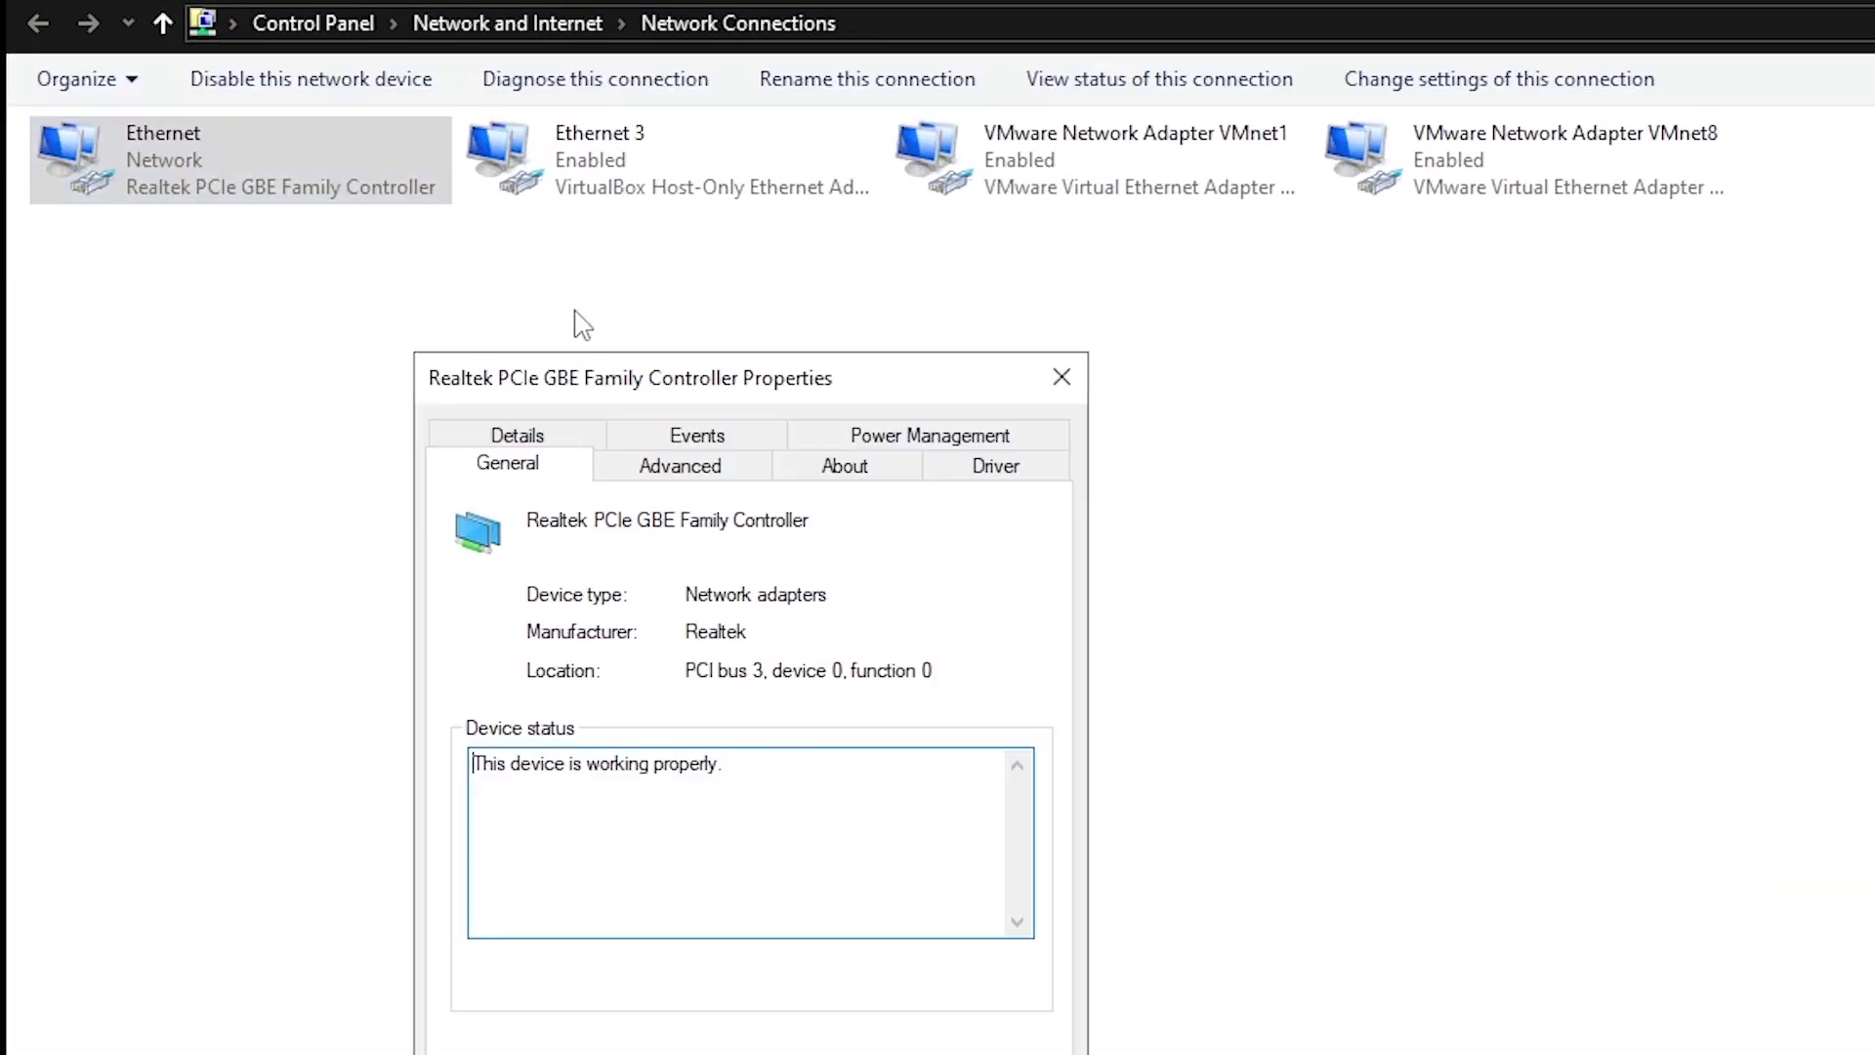
left_click(941, 447)
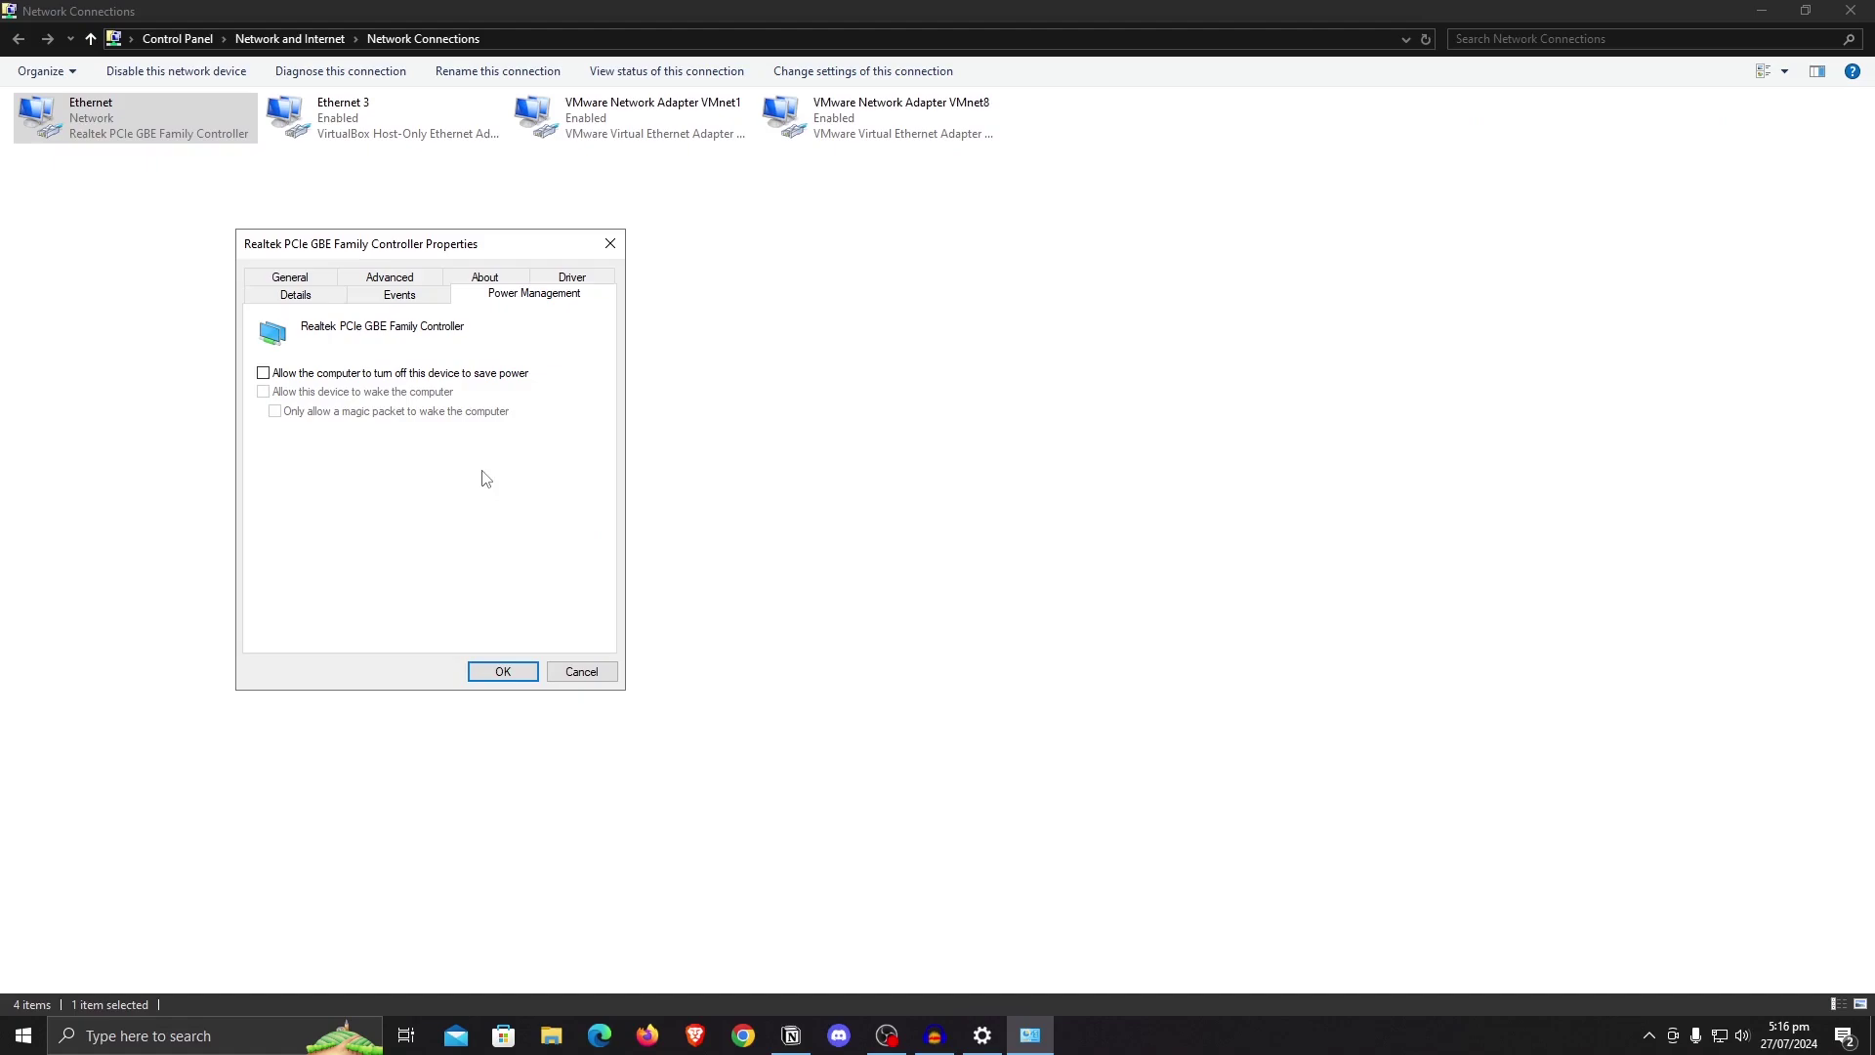
left_click(502, 671)
Step: Open Ethernet's IPv4 properties and enter DNS servers 1.1.1.1 preferred and 8.8.8.8 alternate
right_click(134, 127)
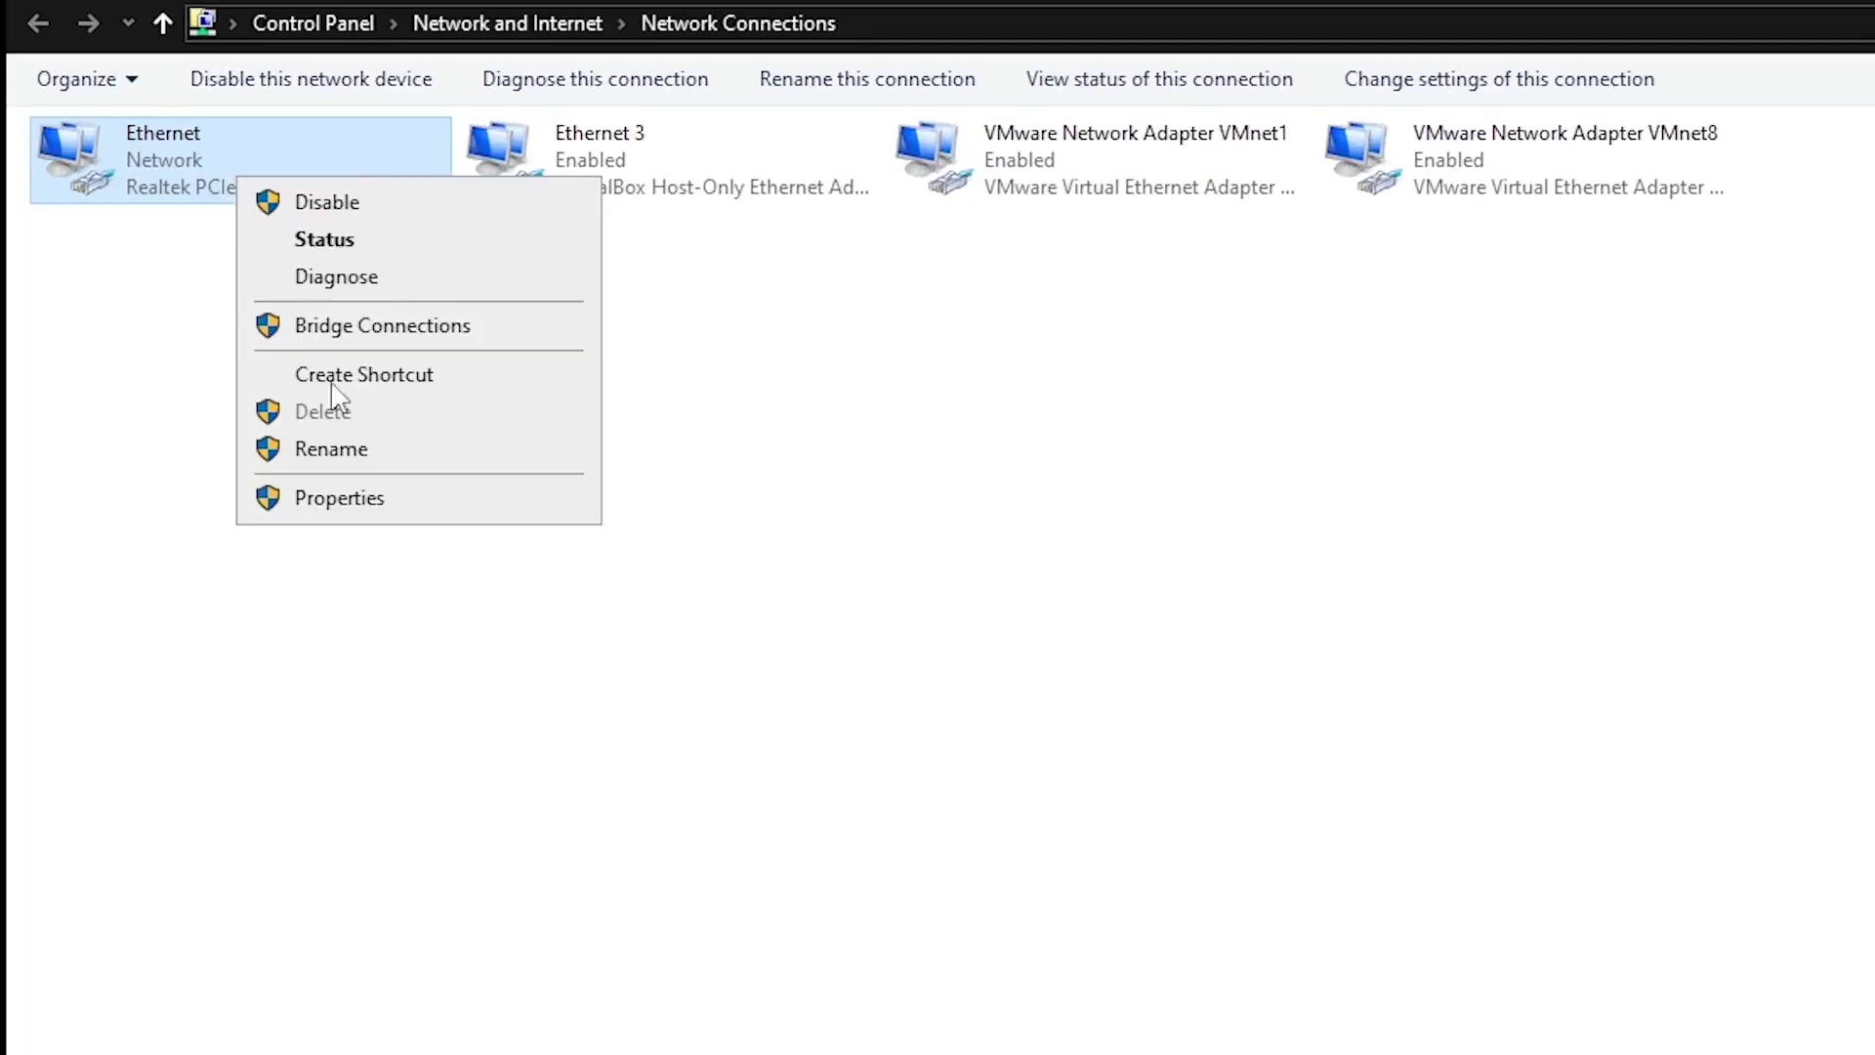
left_click(436, 504)
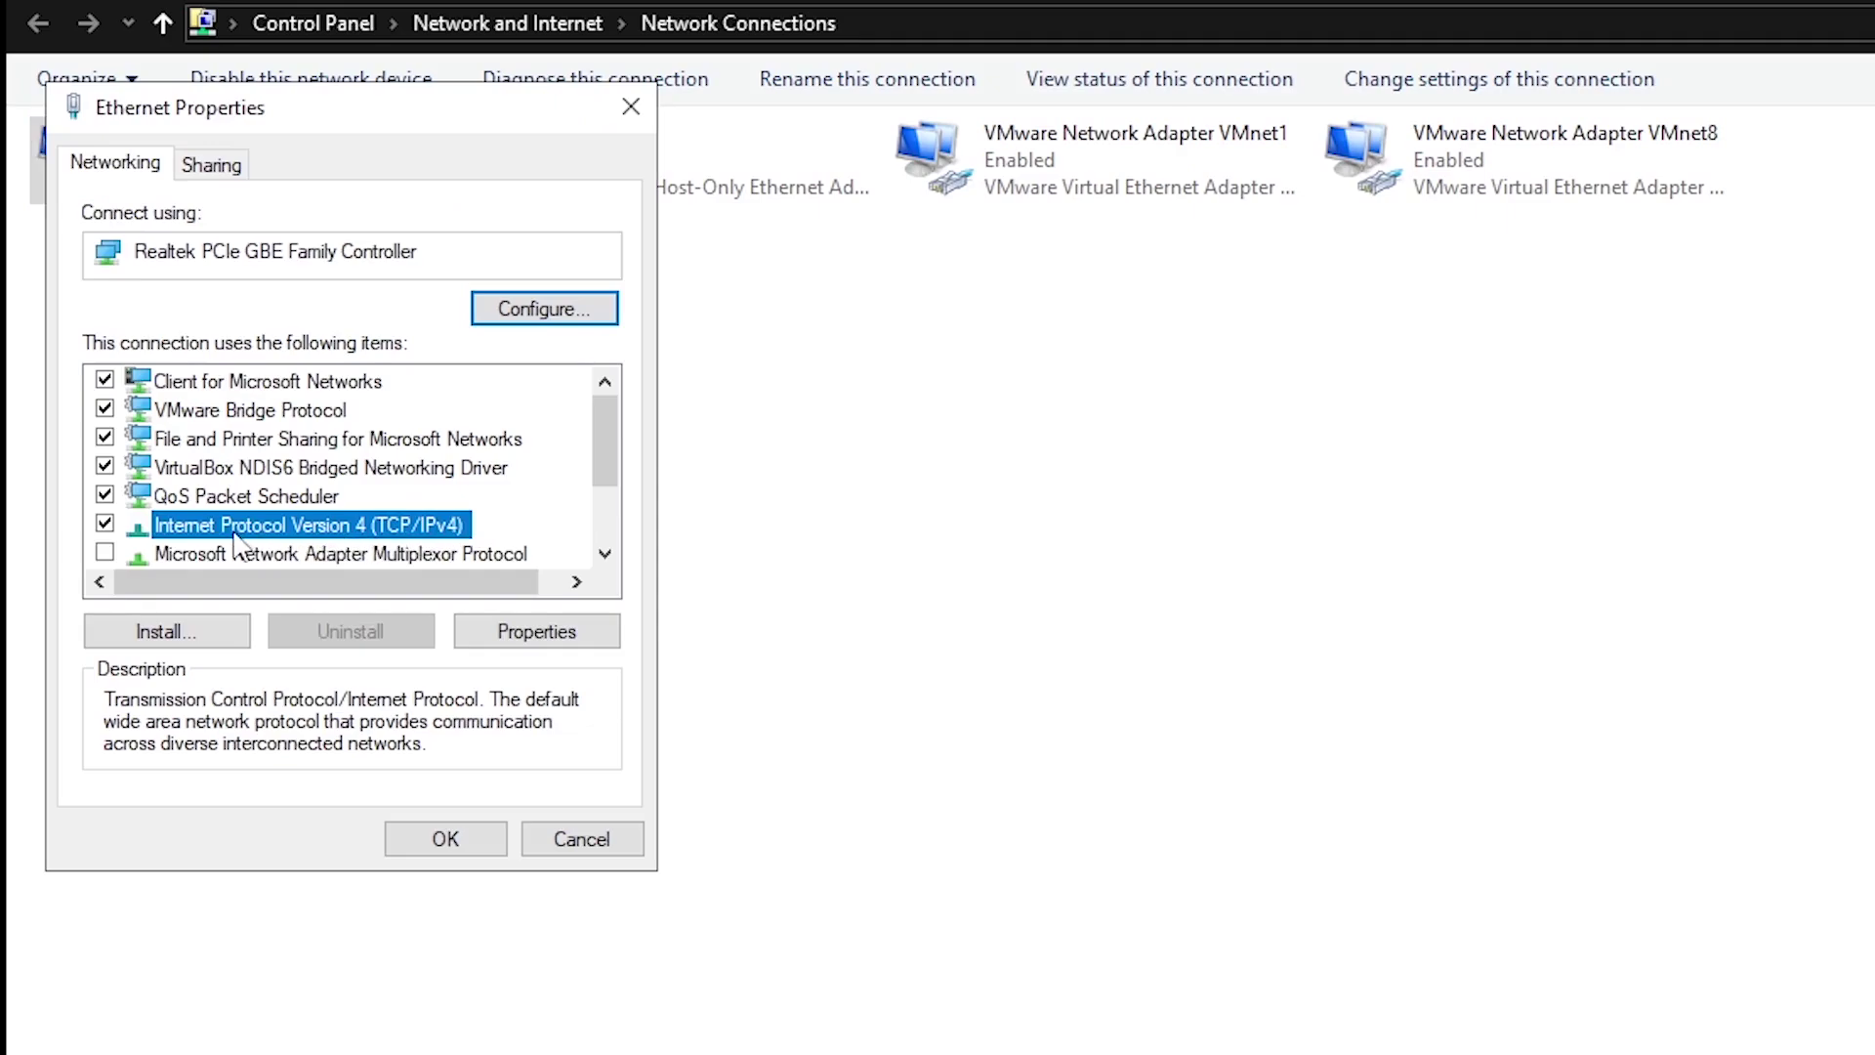
left_click(518, 635)
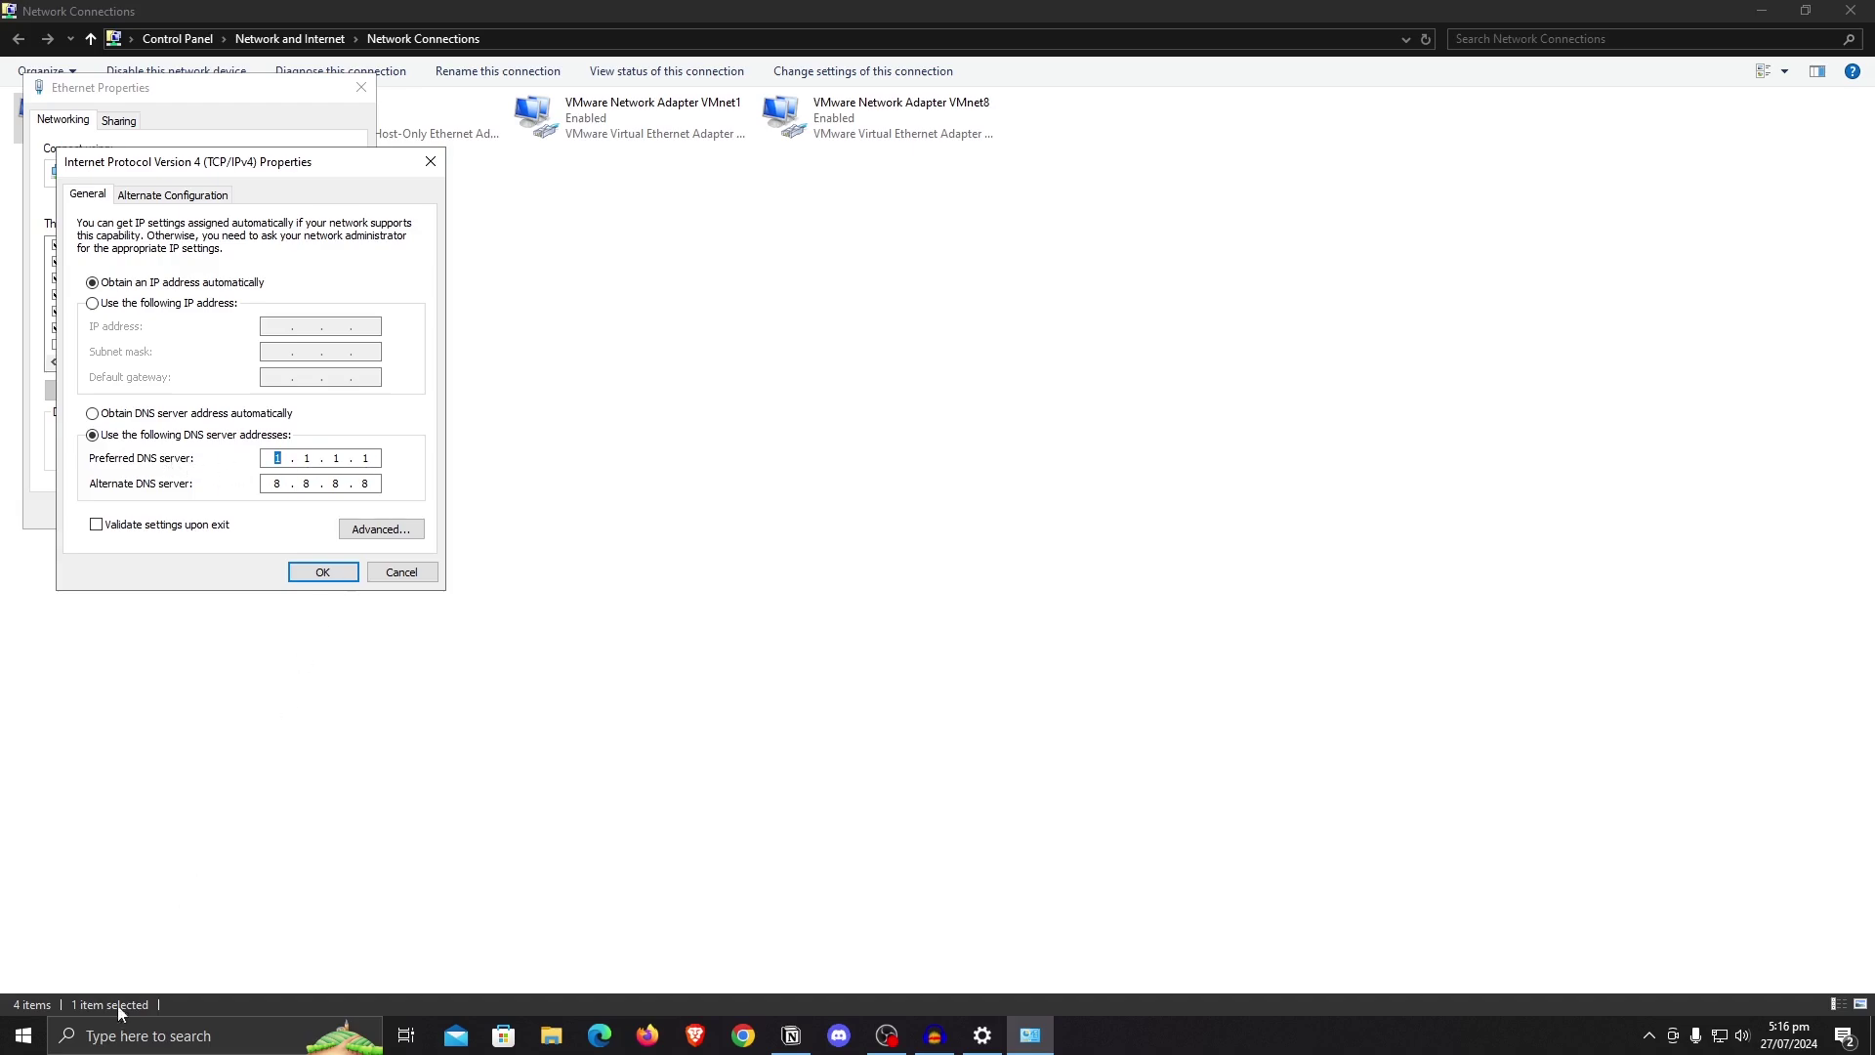
Step: Ping 8.8.8.8 and 1.1.1.1 in Command Prompt, getting averages of 104 ms and 135 ms
left_click(22, 1037)
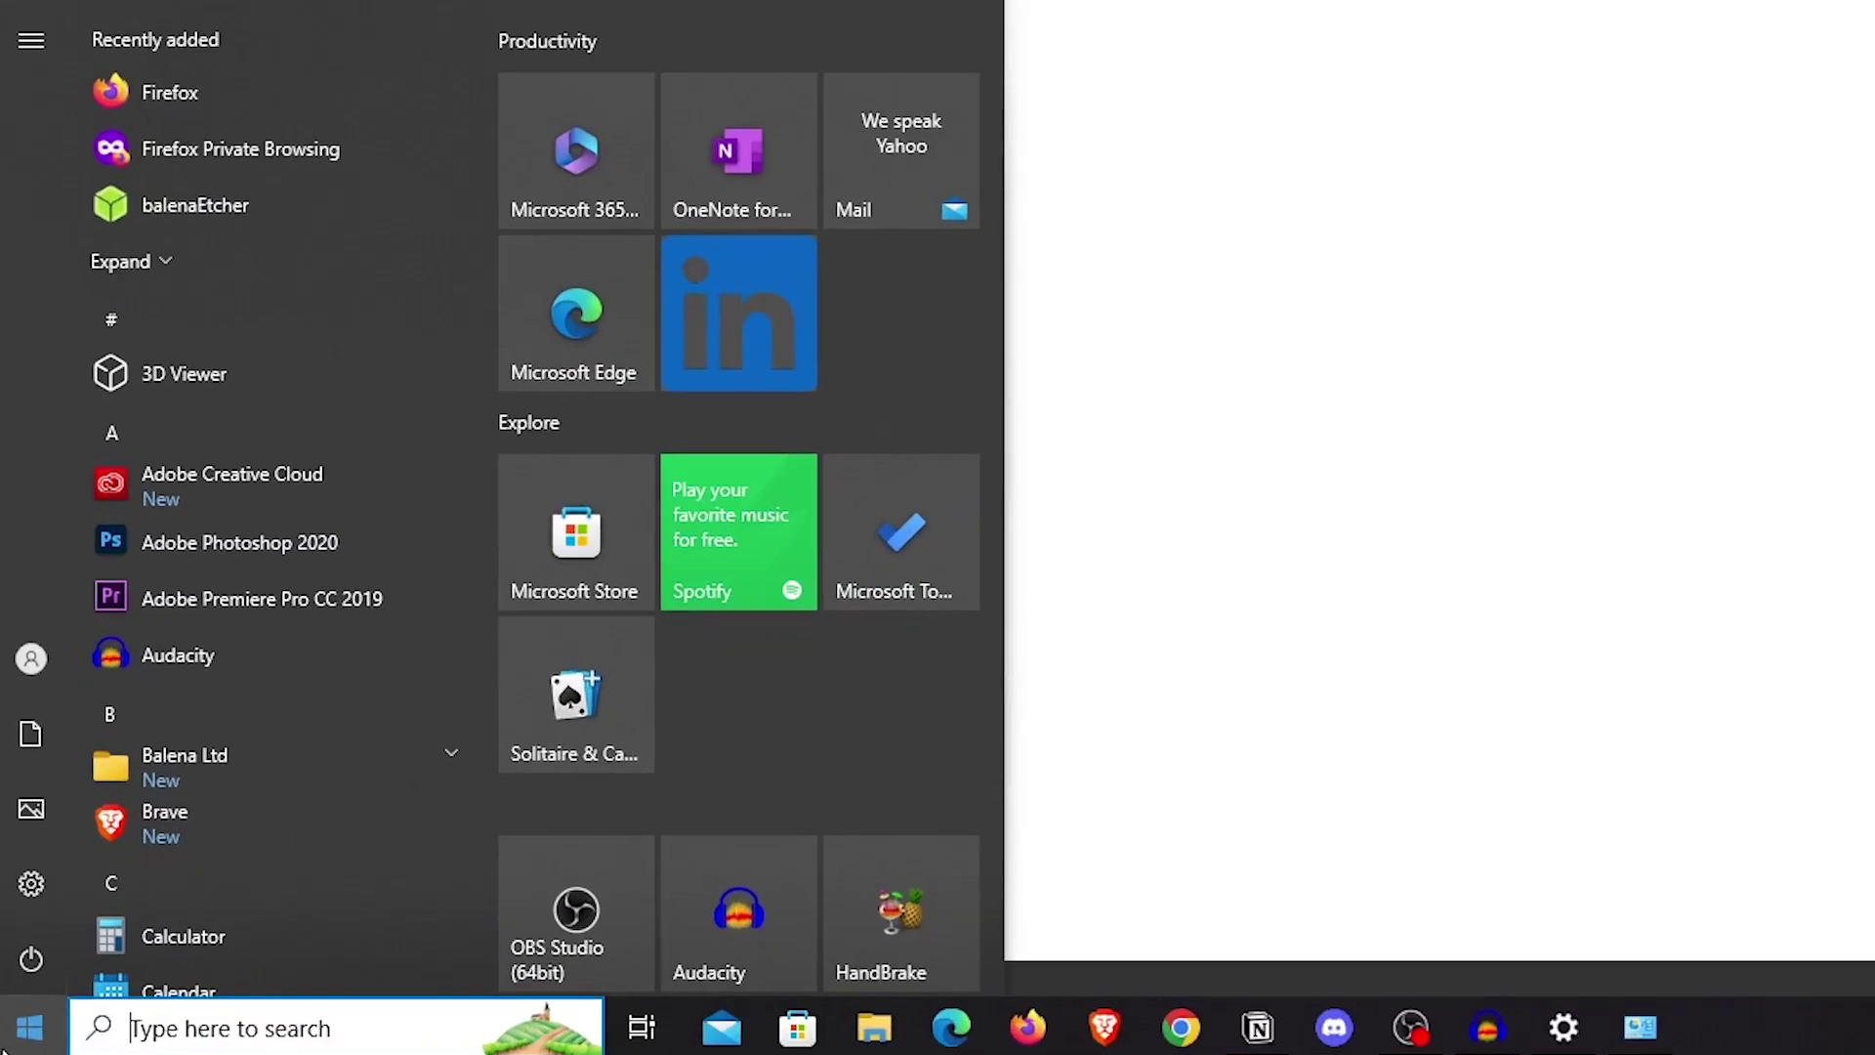
type("cmd")
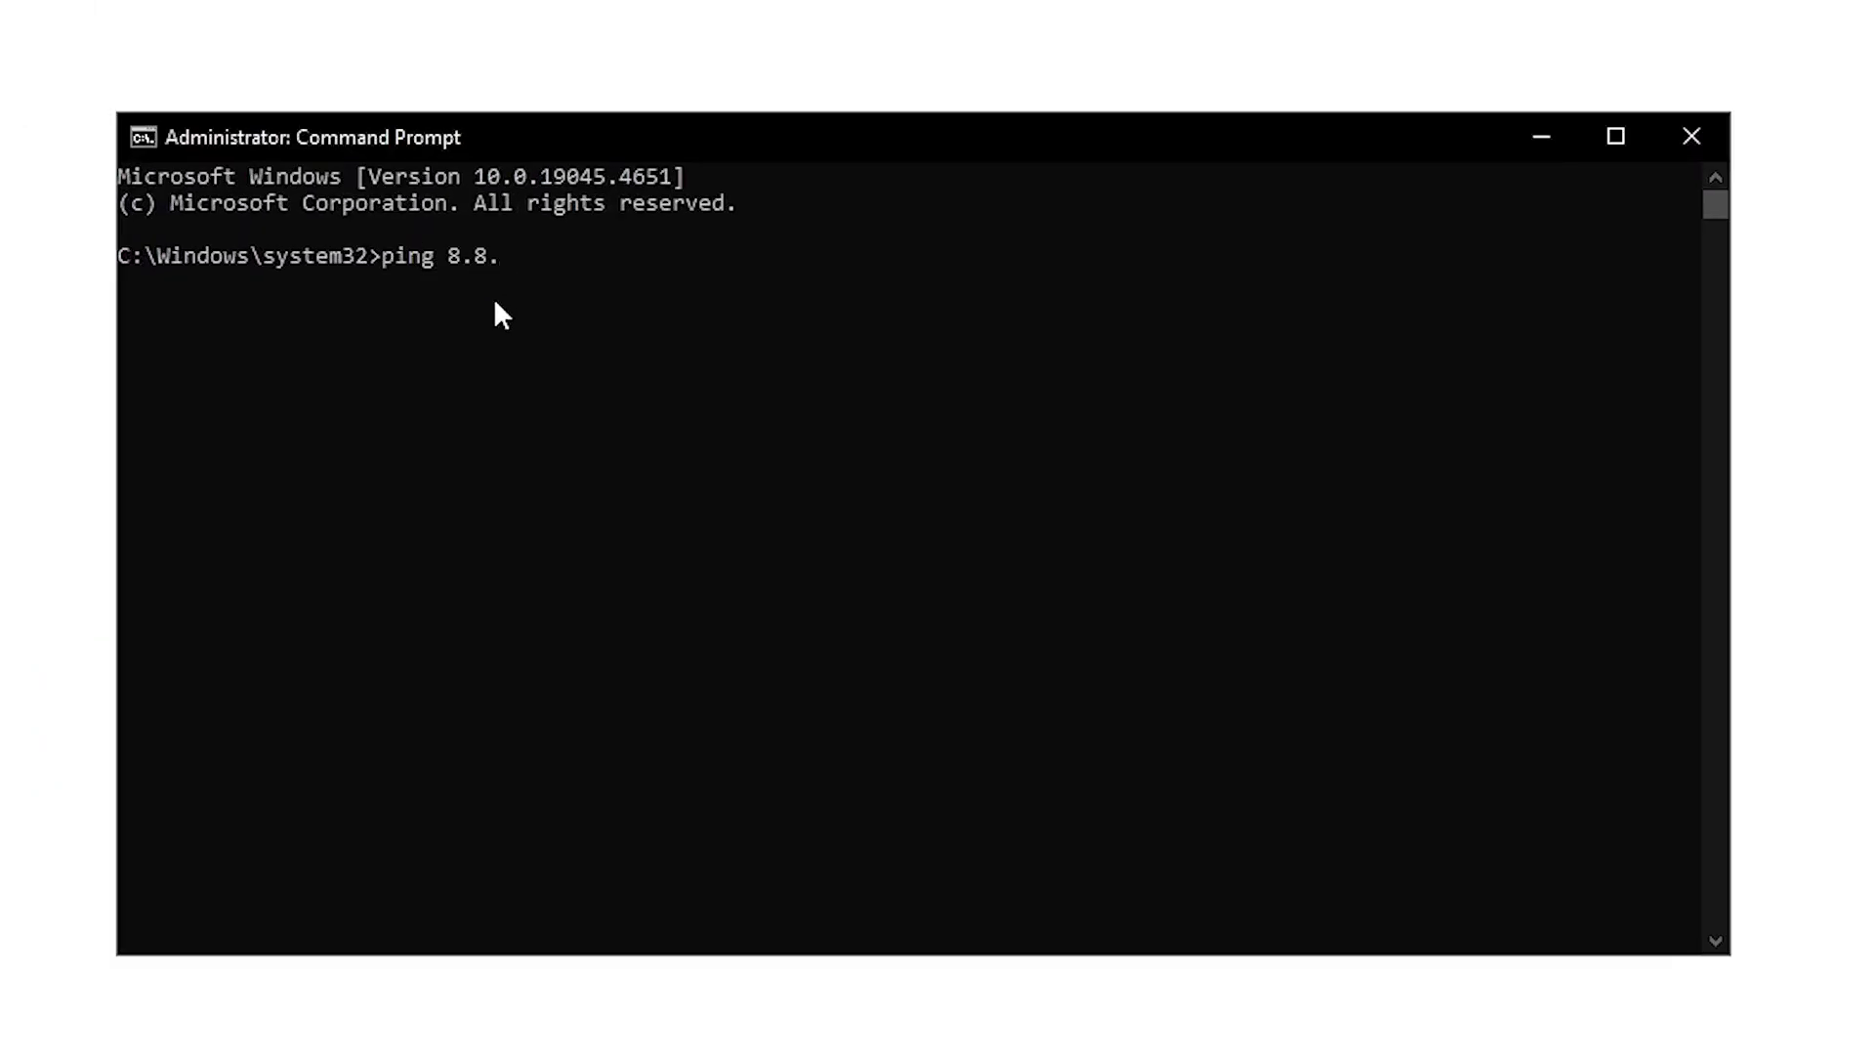
key("Return")
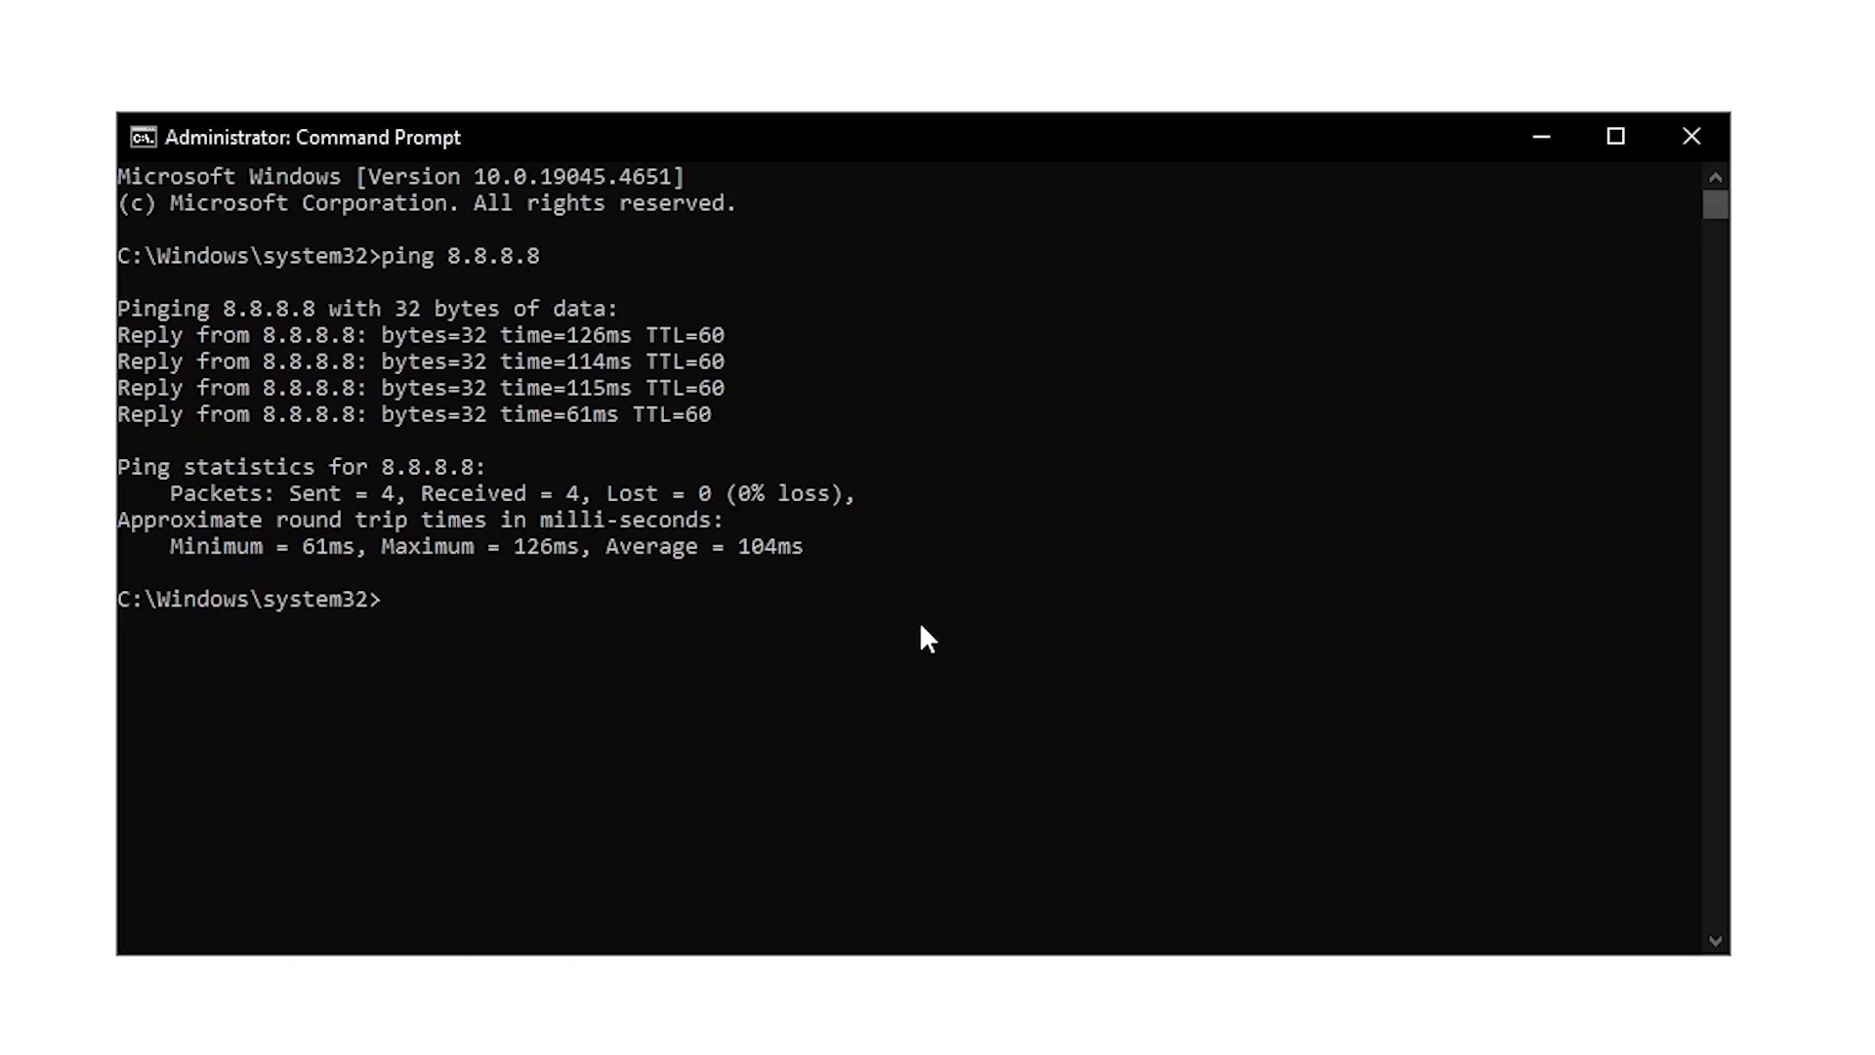
type("ping 1.1.1.1")
key("Return")
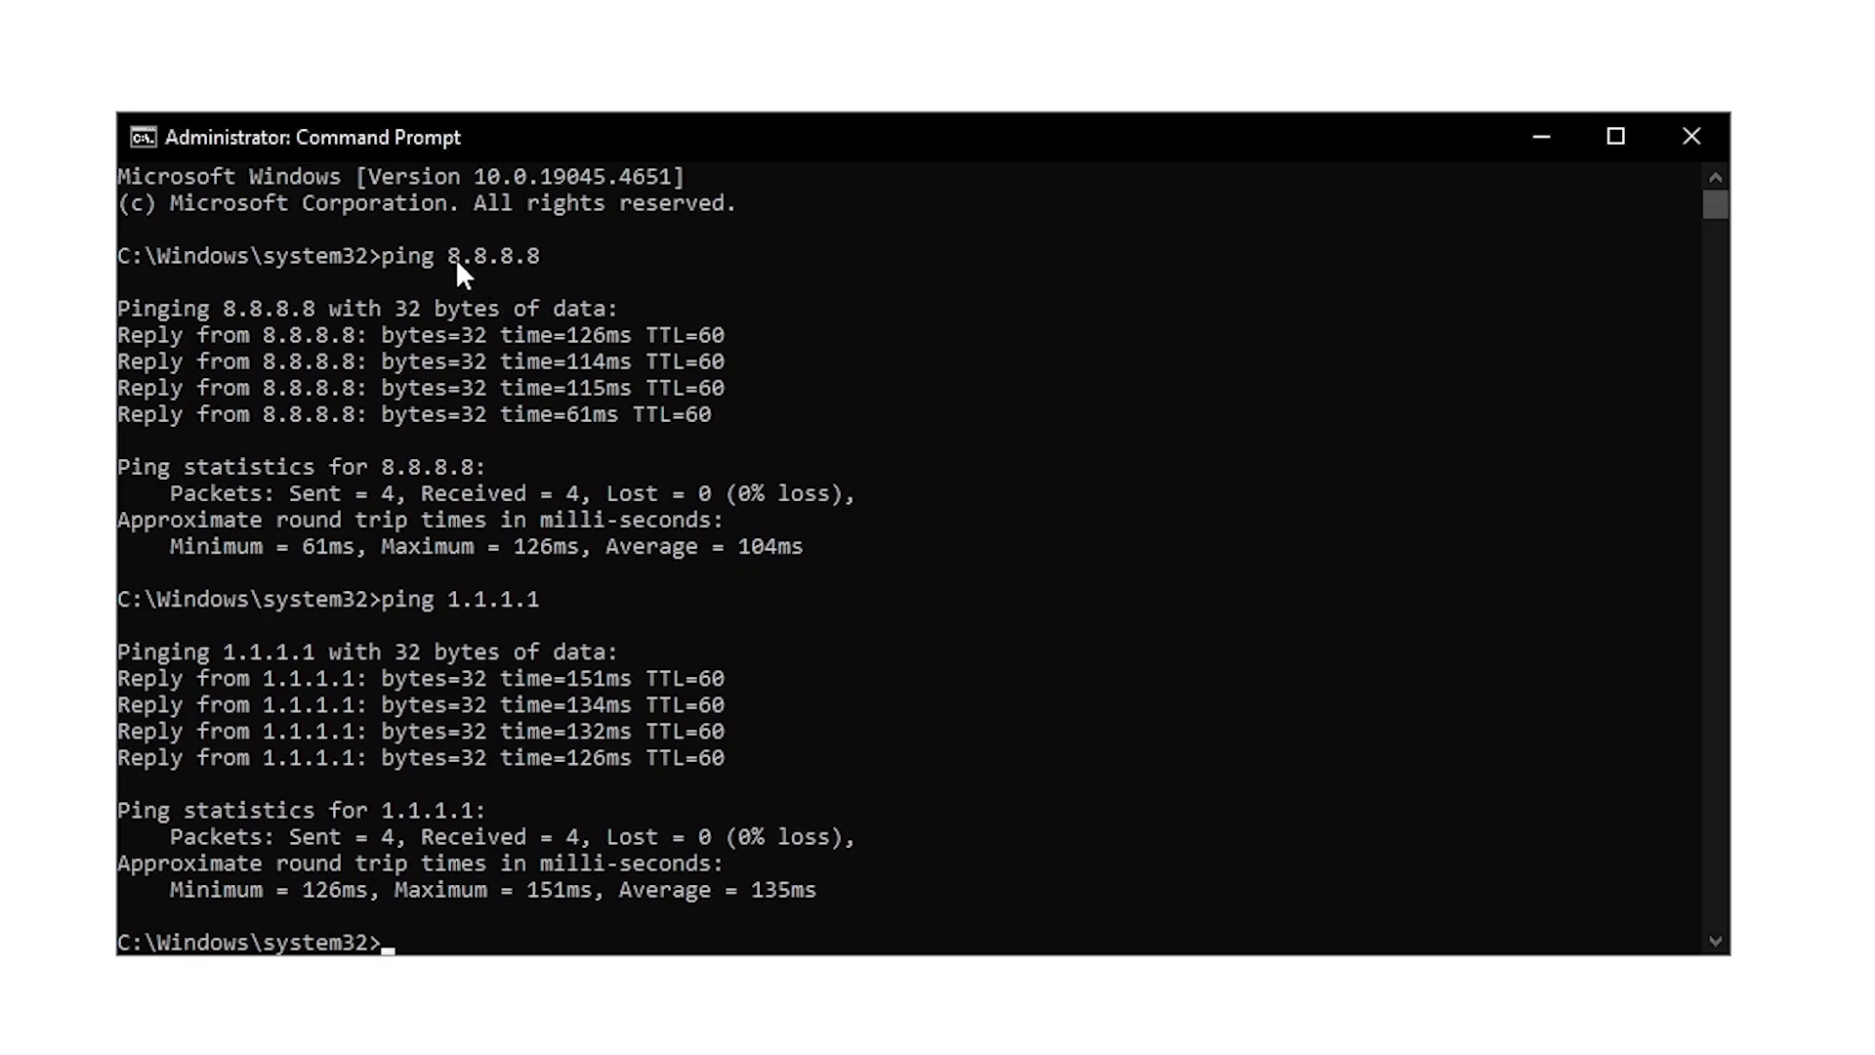
Step: Swap the DNS to 8.8.8.8 preferred and 1.1.1.1 alternate, confirm, and close Ethernet Properties
left_click_drag(457, 260, 523, 258)
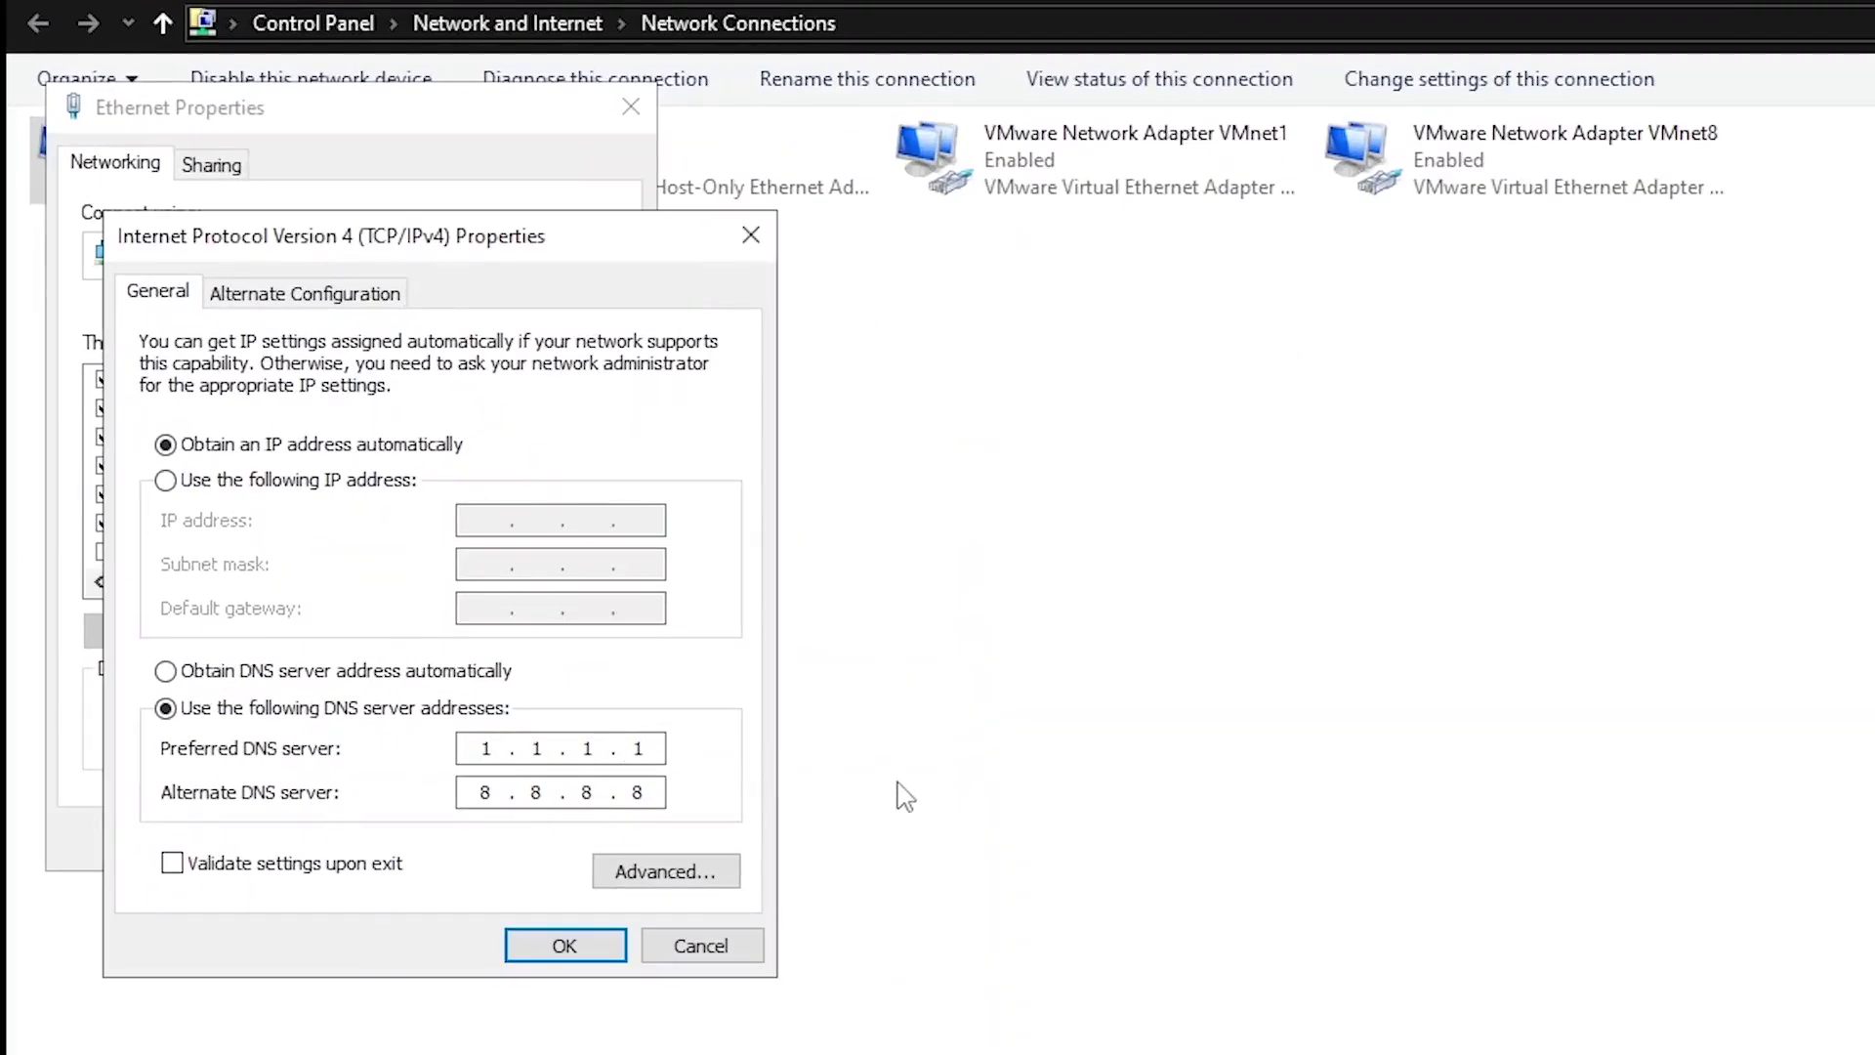
key("BackSpace")
key("BackSpace")
key("BackSpace")
key("BackSpace")
type("8.8.8.8")
double_click(640, 792)
key("BackSpace")
key("BackSpace")
key("BackSpace")
key("BackSpace")
type("1.1.1.1")
left_click(564, 946)
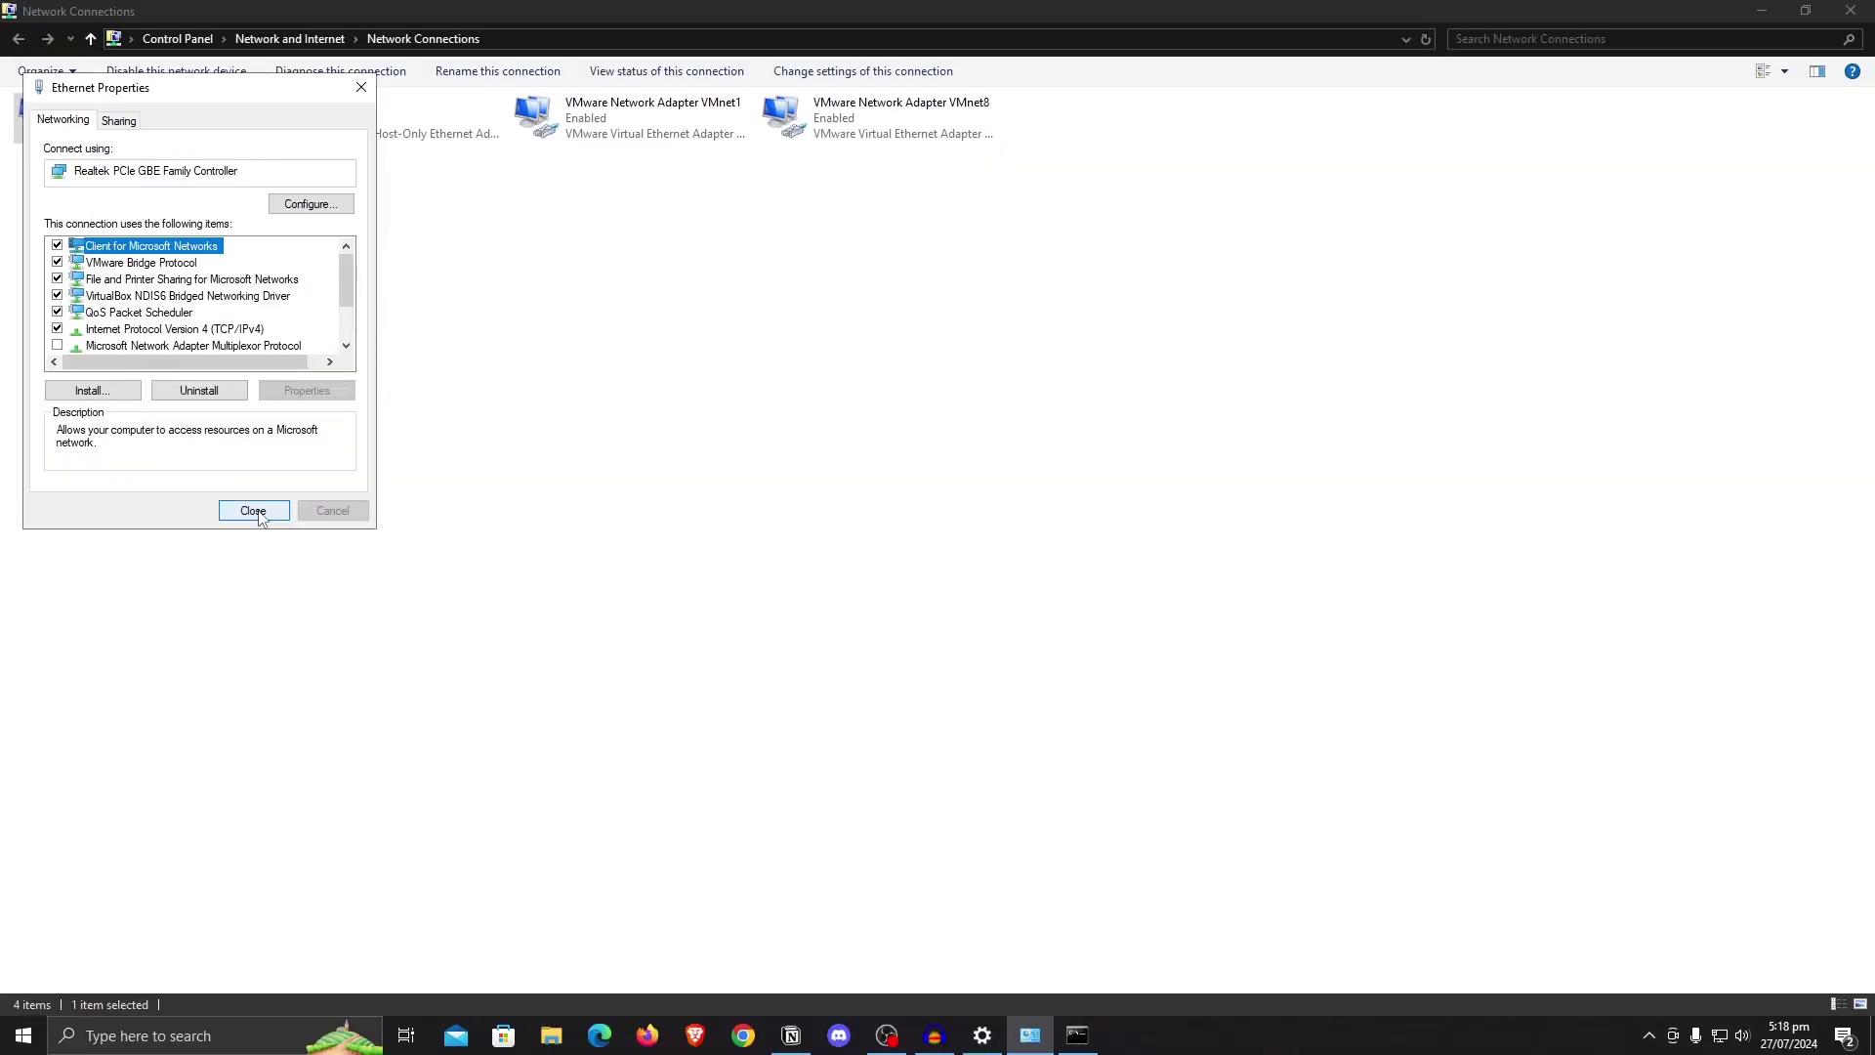
left_click(254, 511)
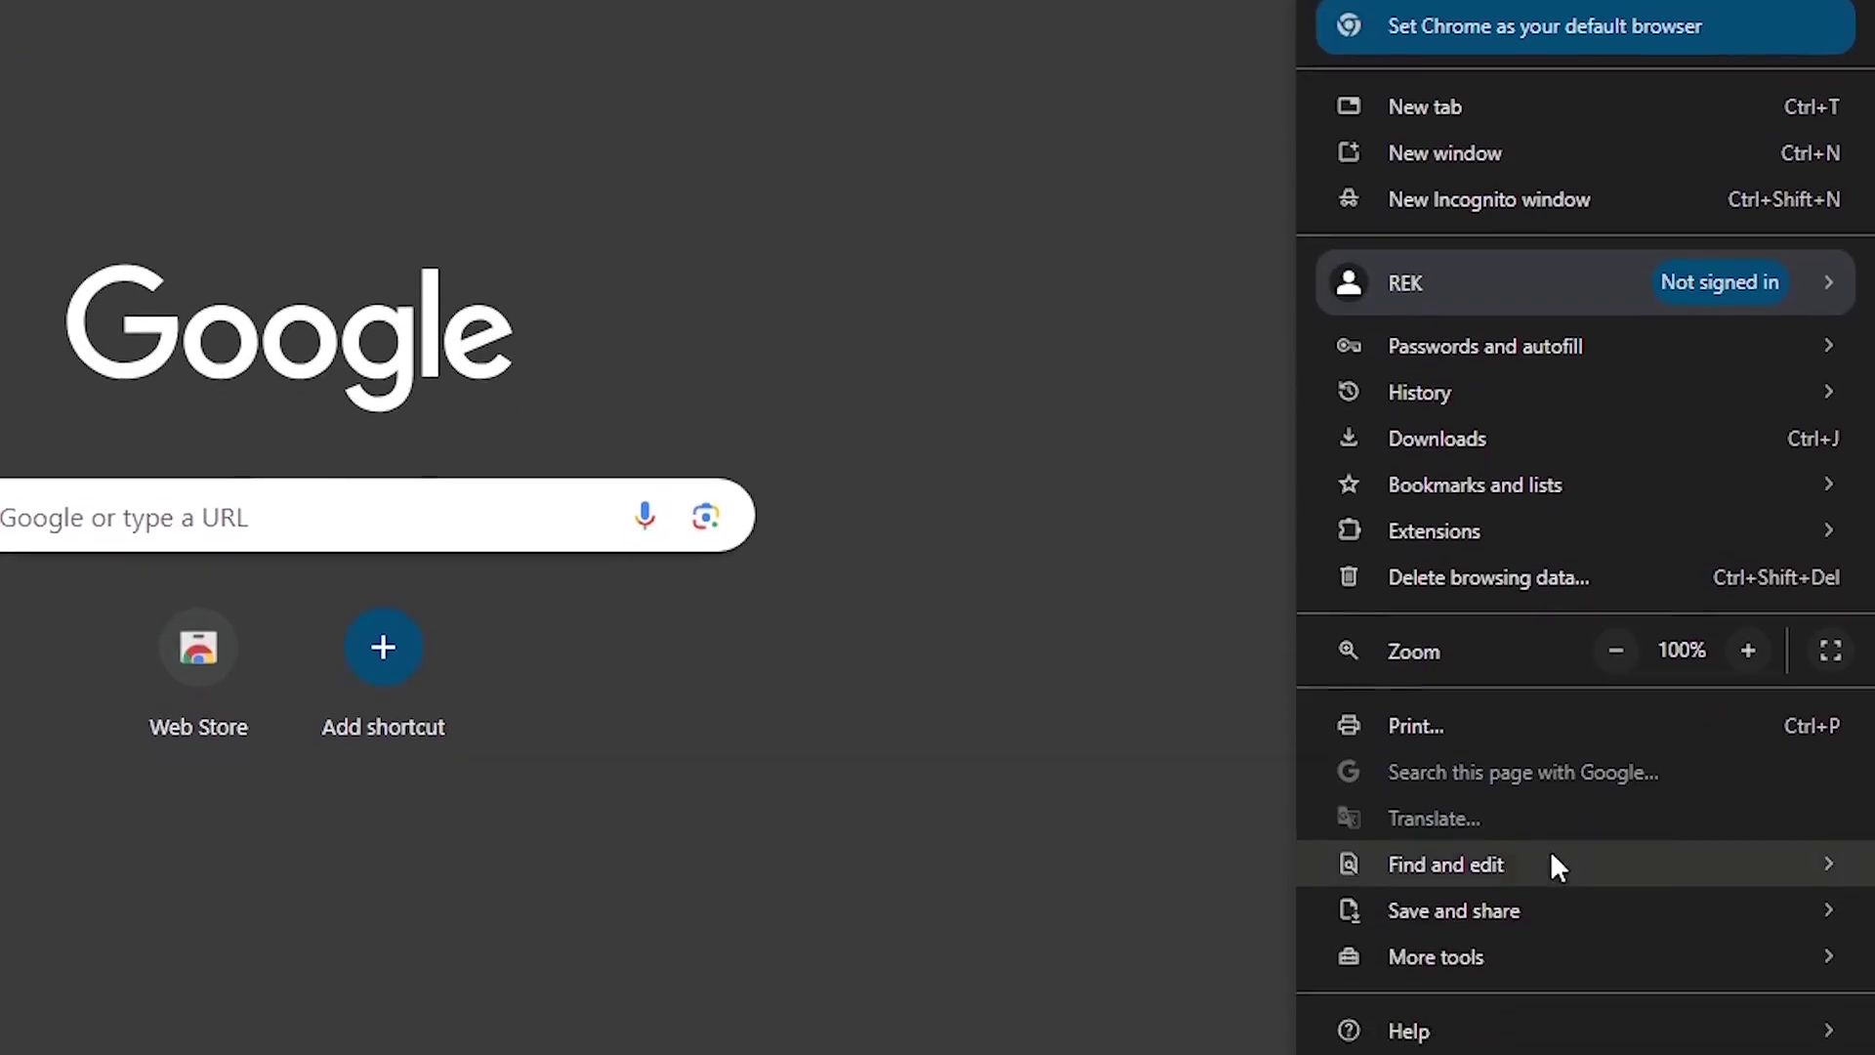
Step: Check Chrome's System settings so background apps and graphics acceleration are off, then close Chrome
left_click(1475, 893)
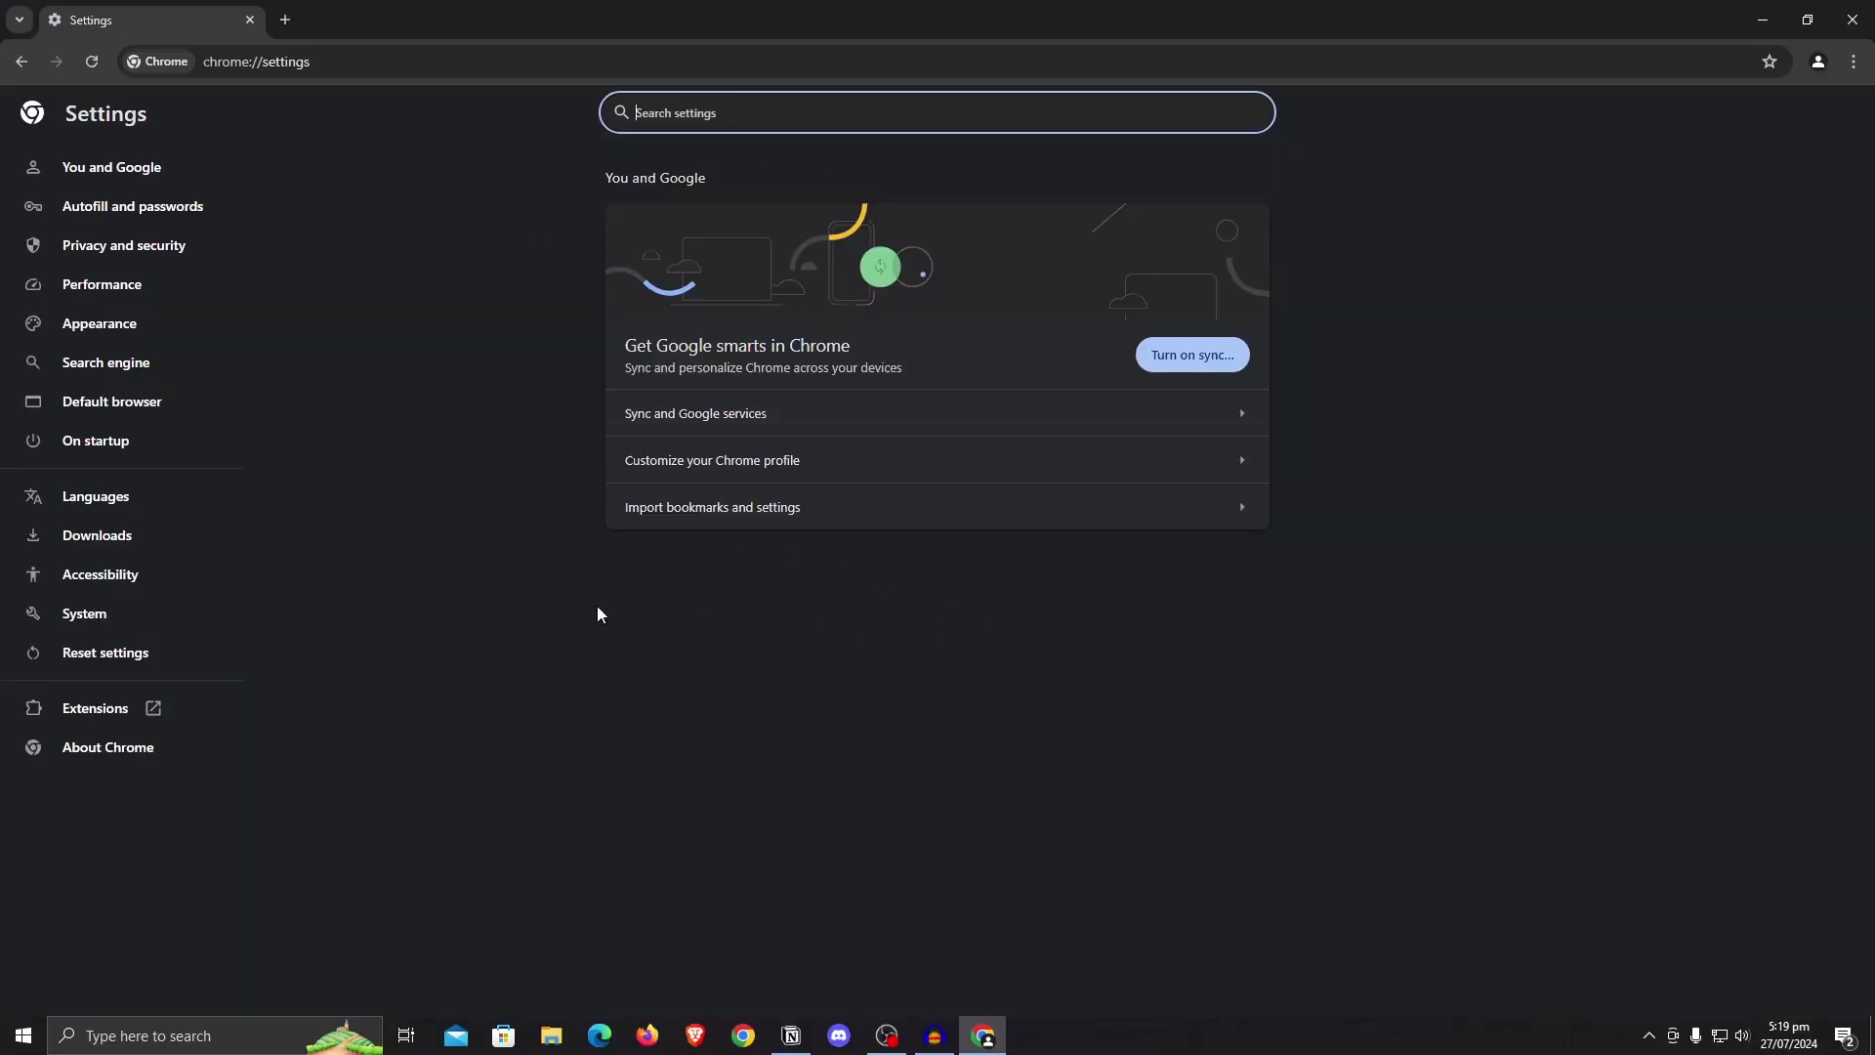
left_click(107, 617)
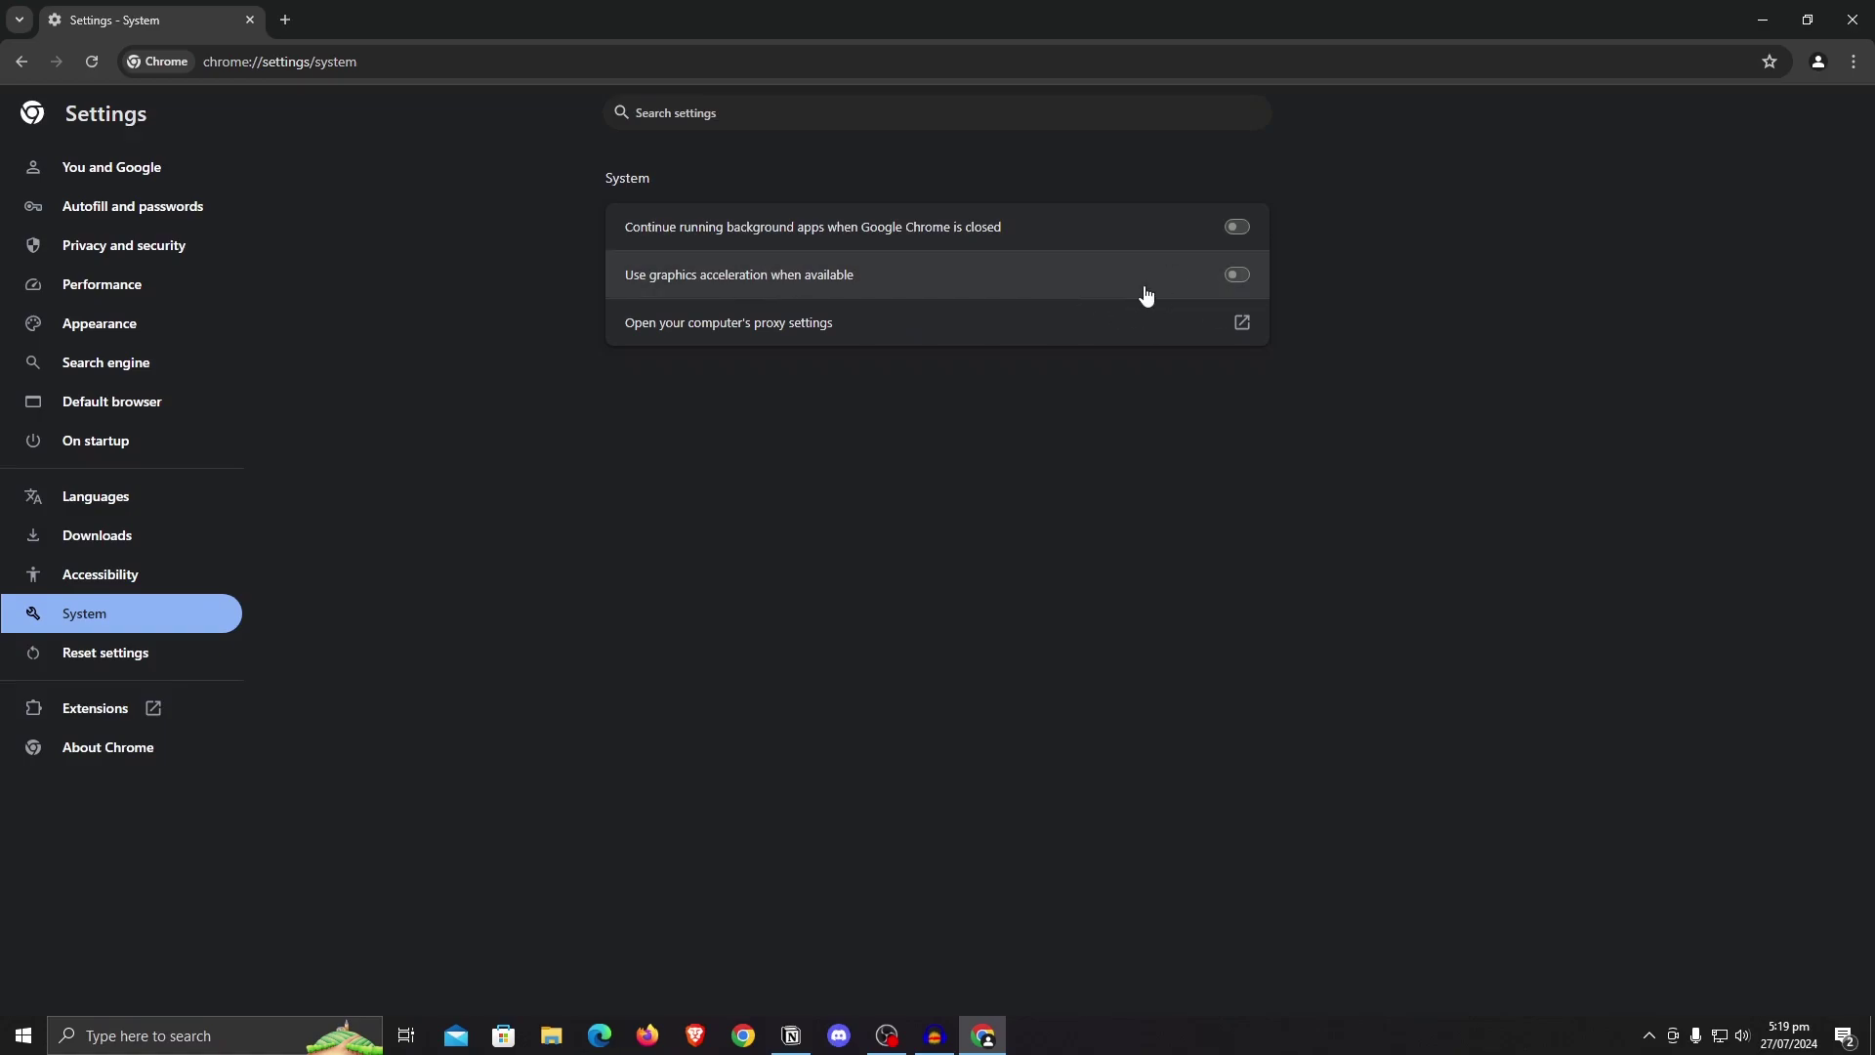
left_click(1853, 19)
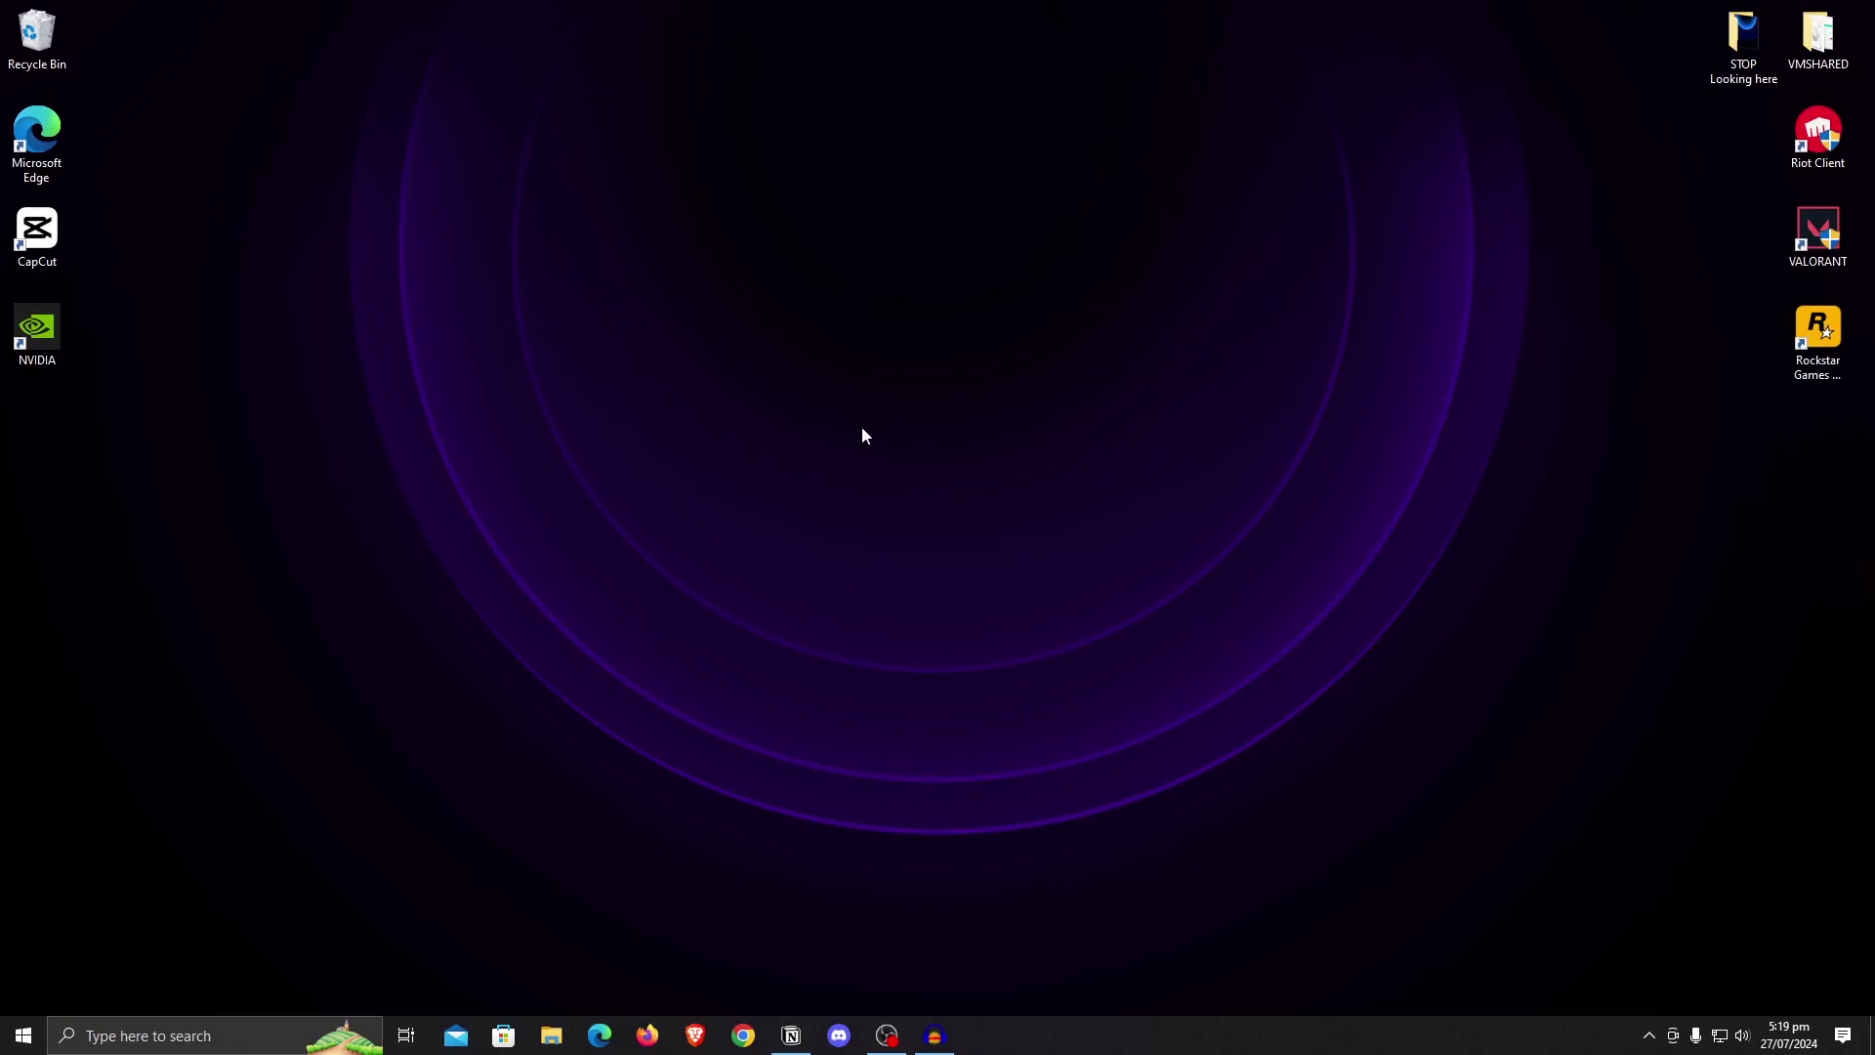
Step: In an admin Command Prompt, run powercfg -duplicatescheme e9a42b02-d5df-448d-aa00-03f14749eb61 to create Ultimate Performance
key("super")
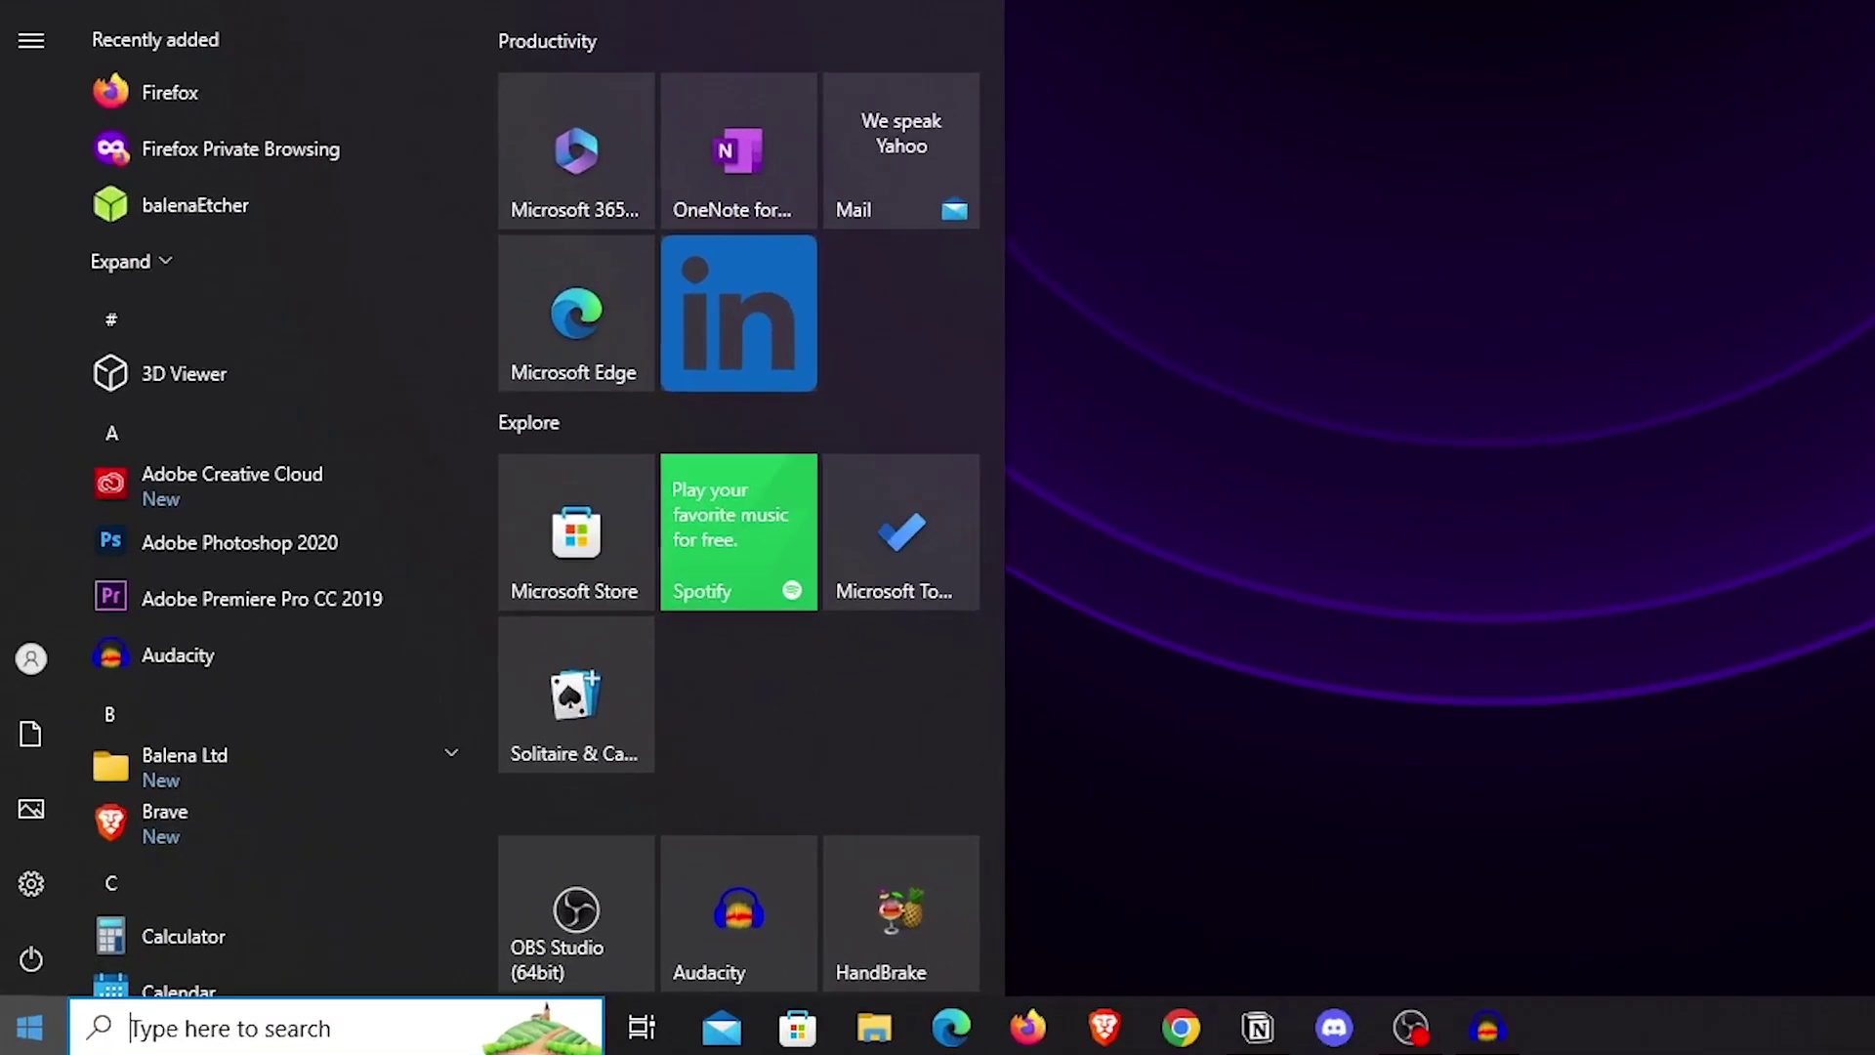
type("cmd")
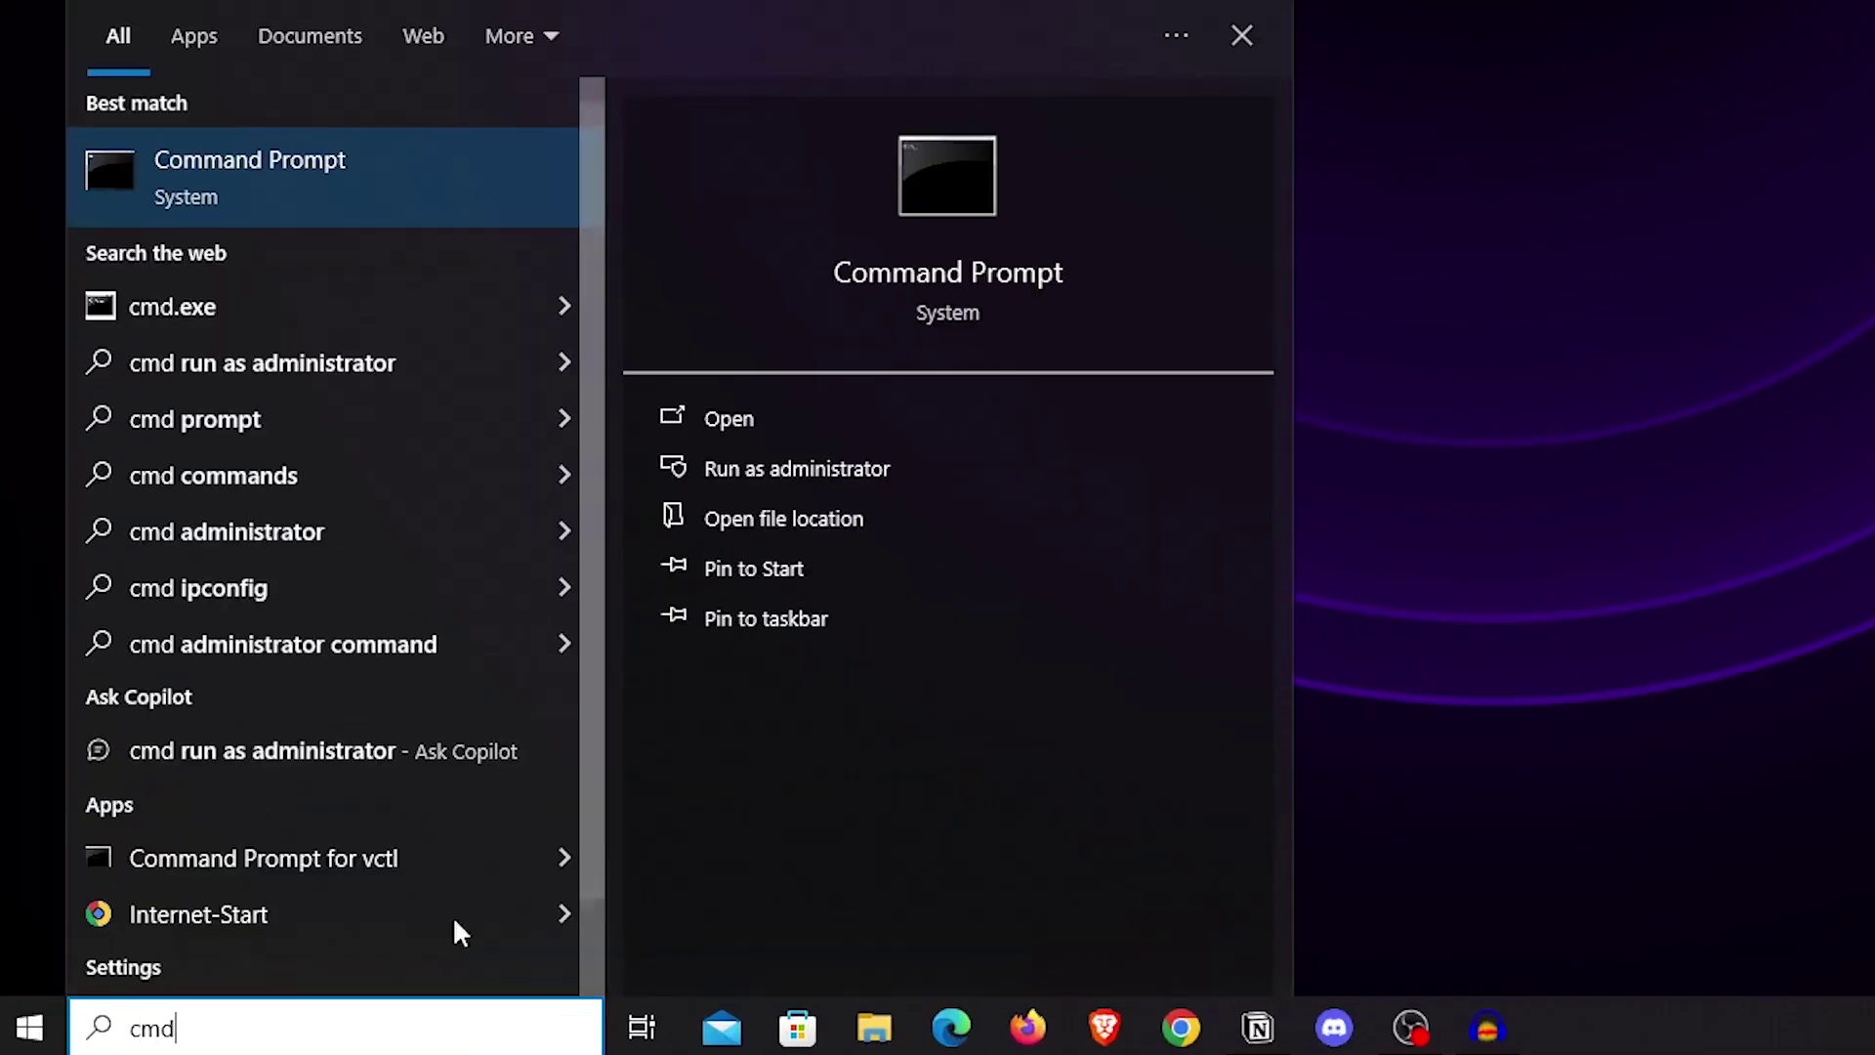
left_click(806, 473)
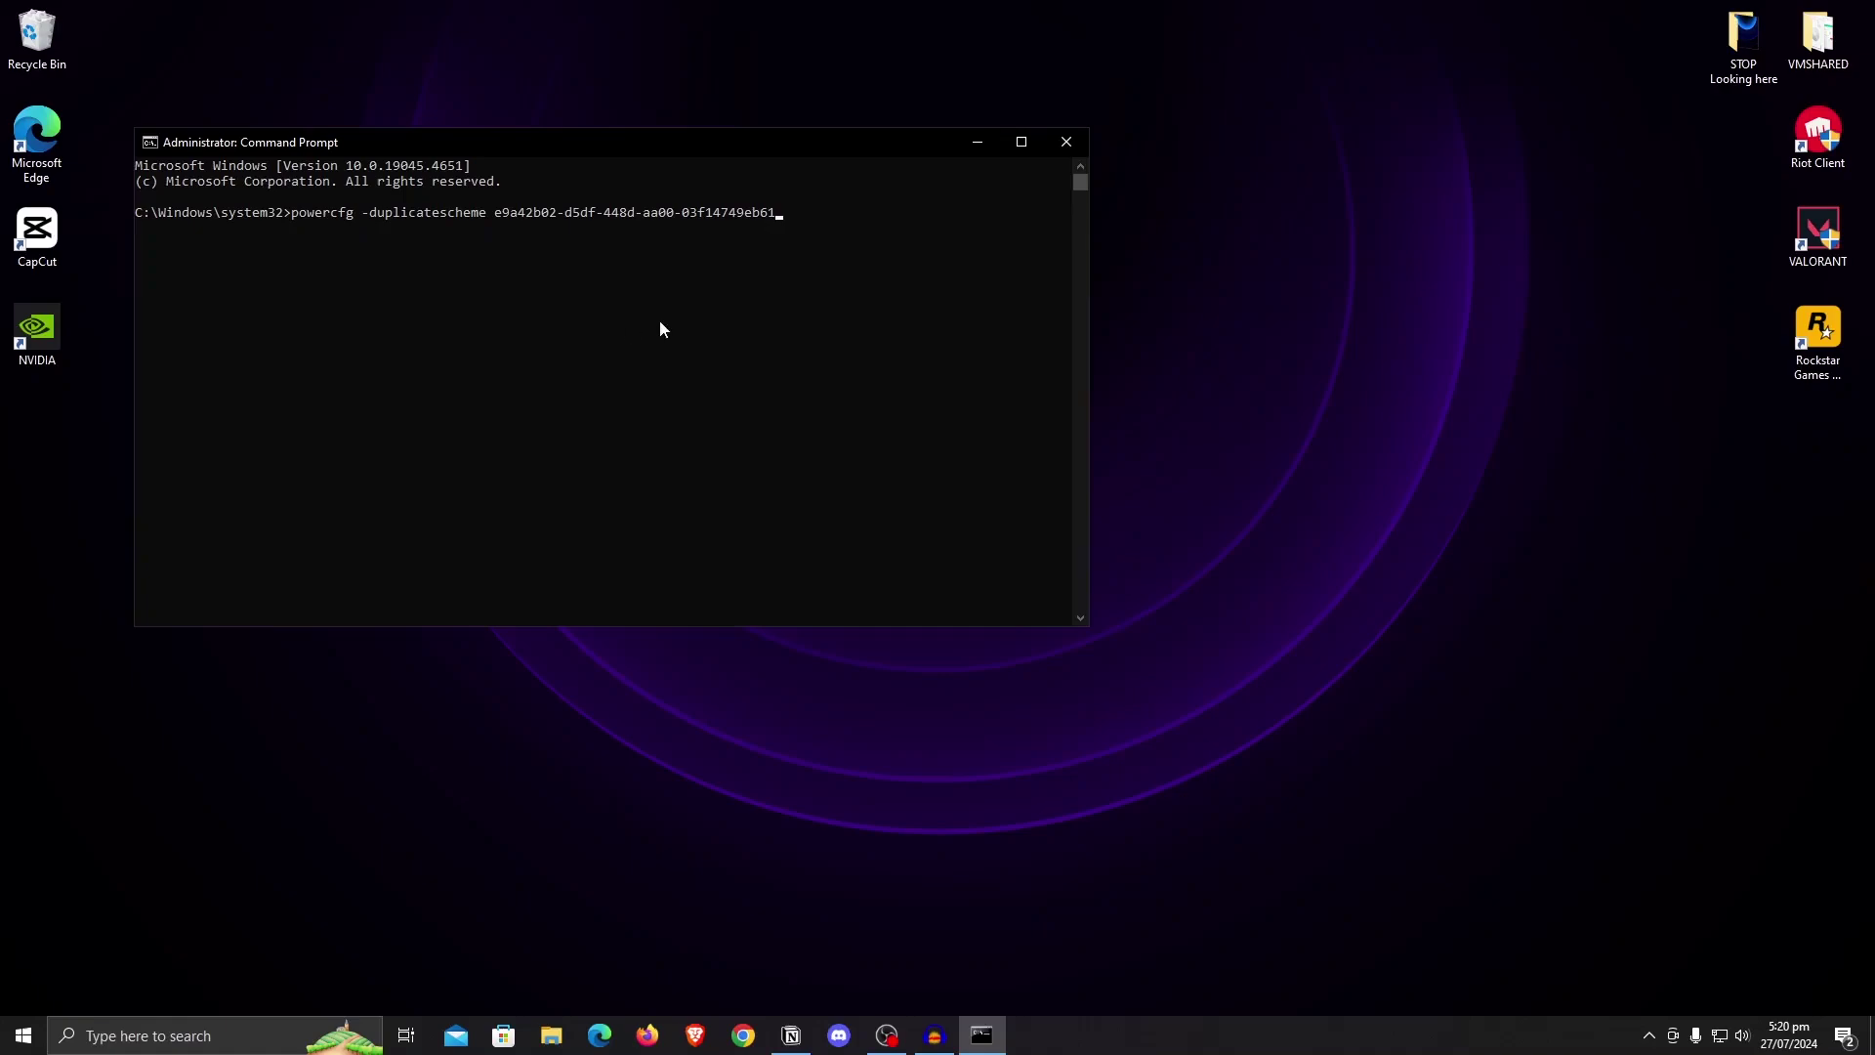
key("Return")
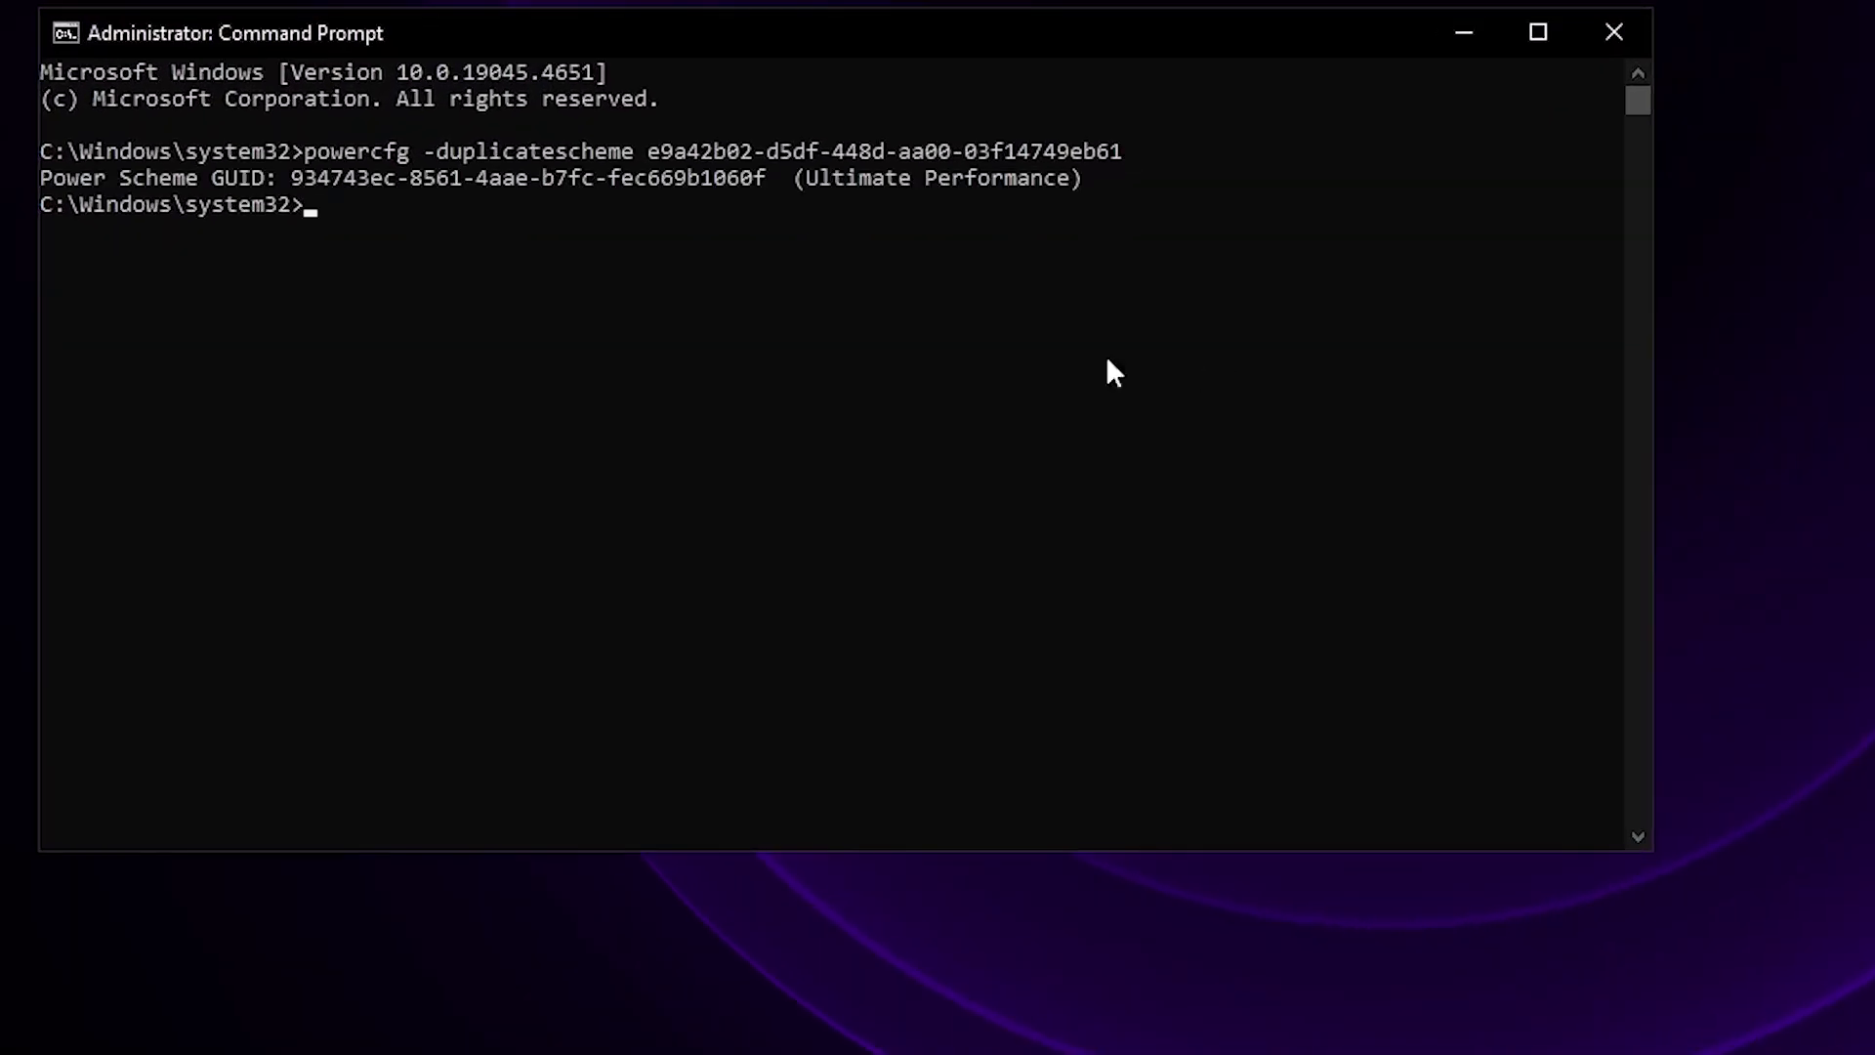
left_click_drag(796, 180, 1199, 181)
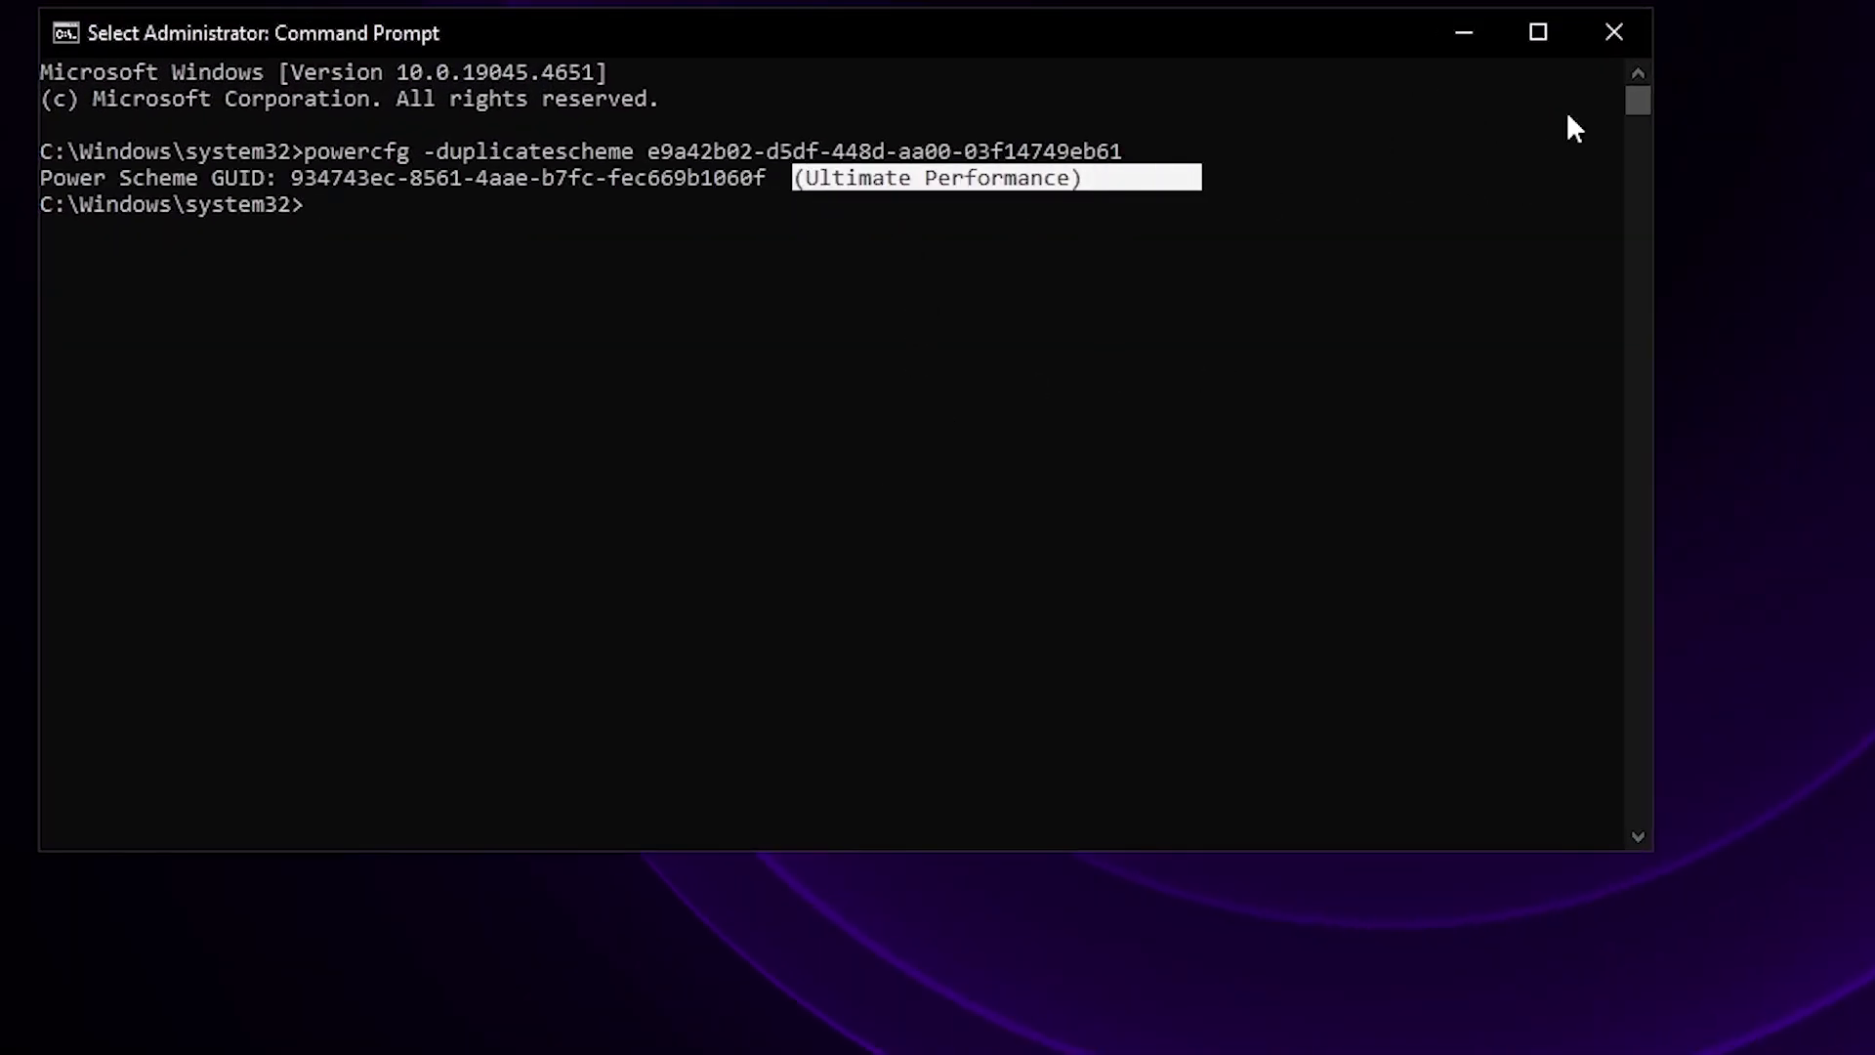
left_click(1620, 32)
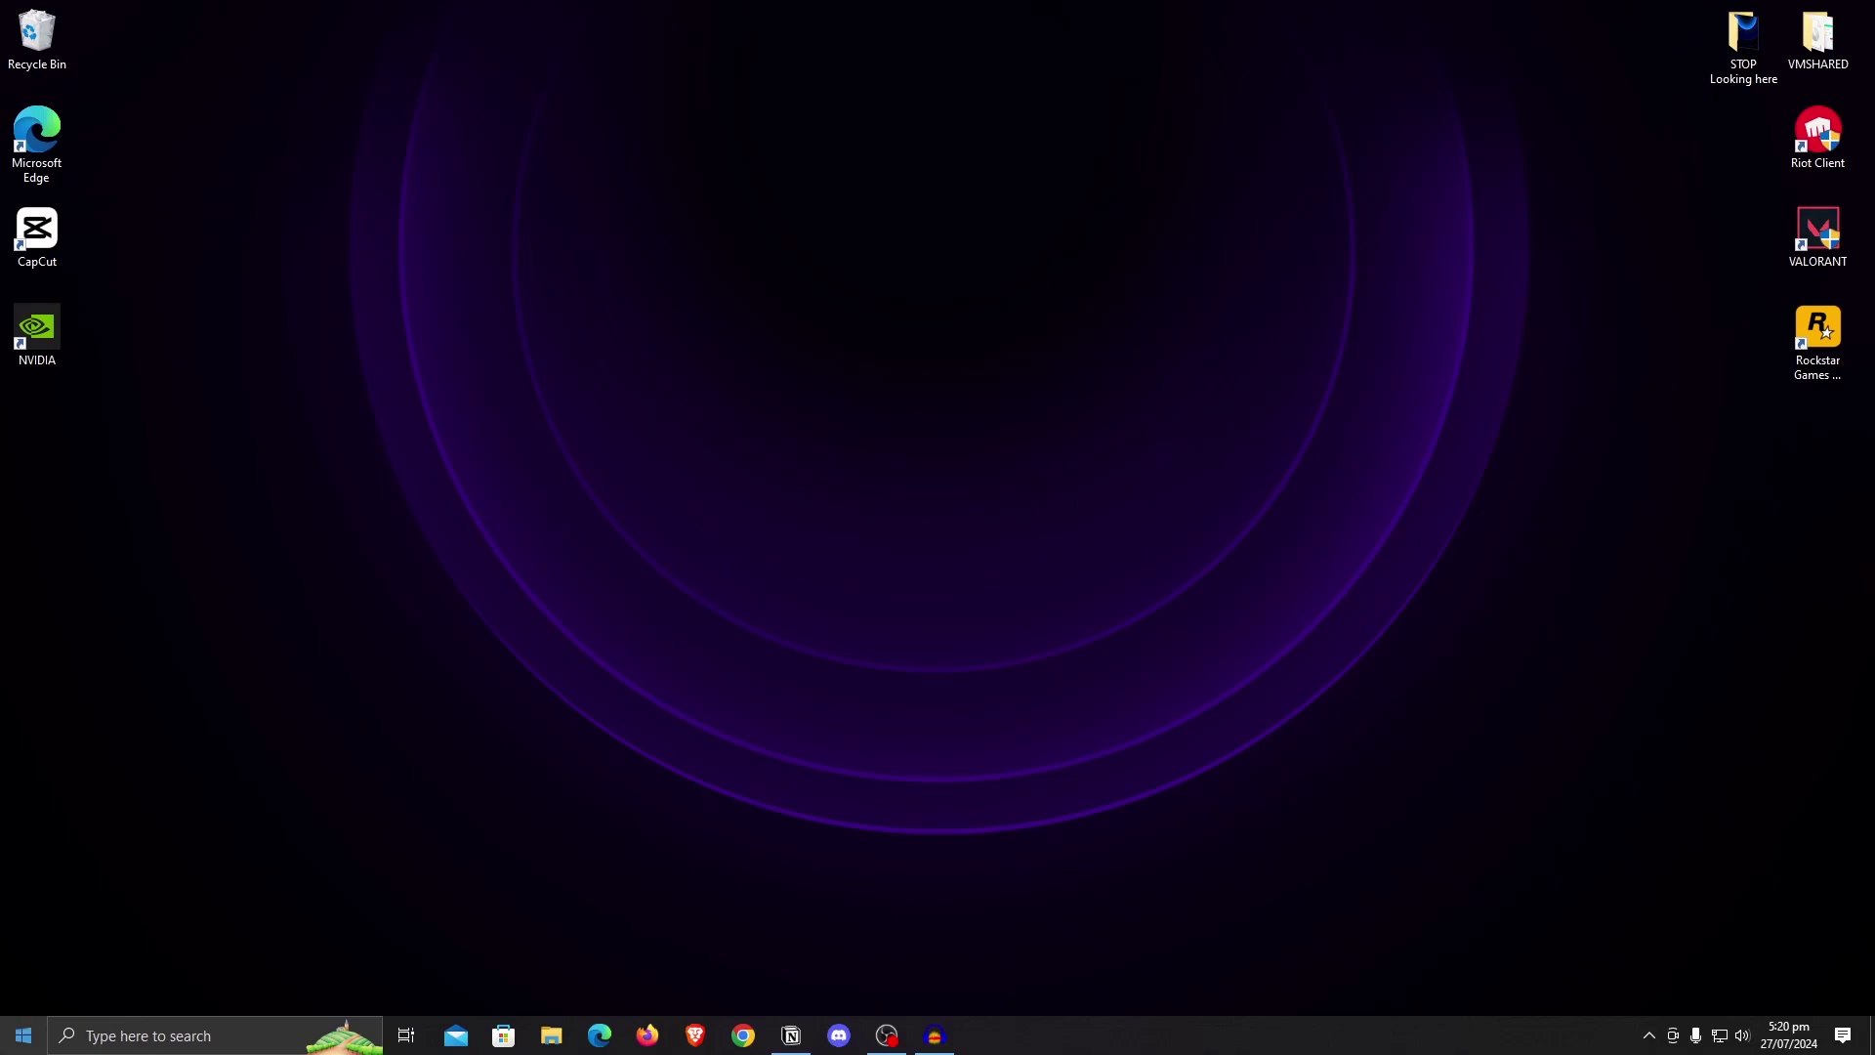
Step: Select the new Ultimate Performance plan in Power Options
key("super")
type("power")
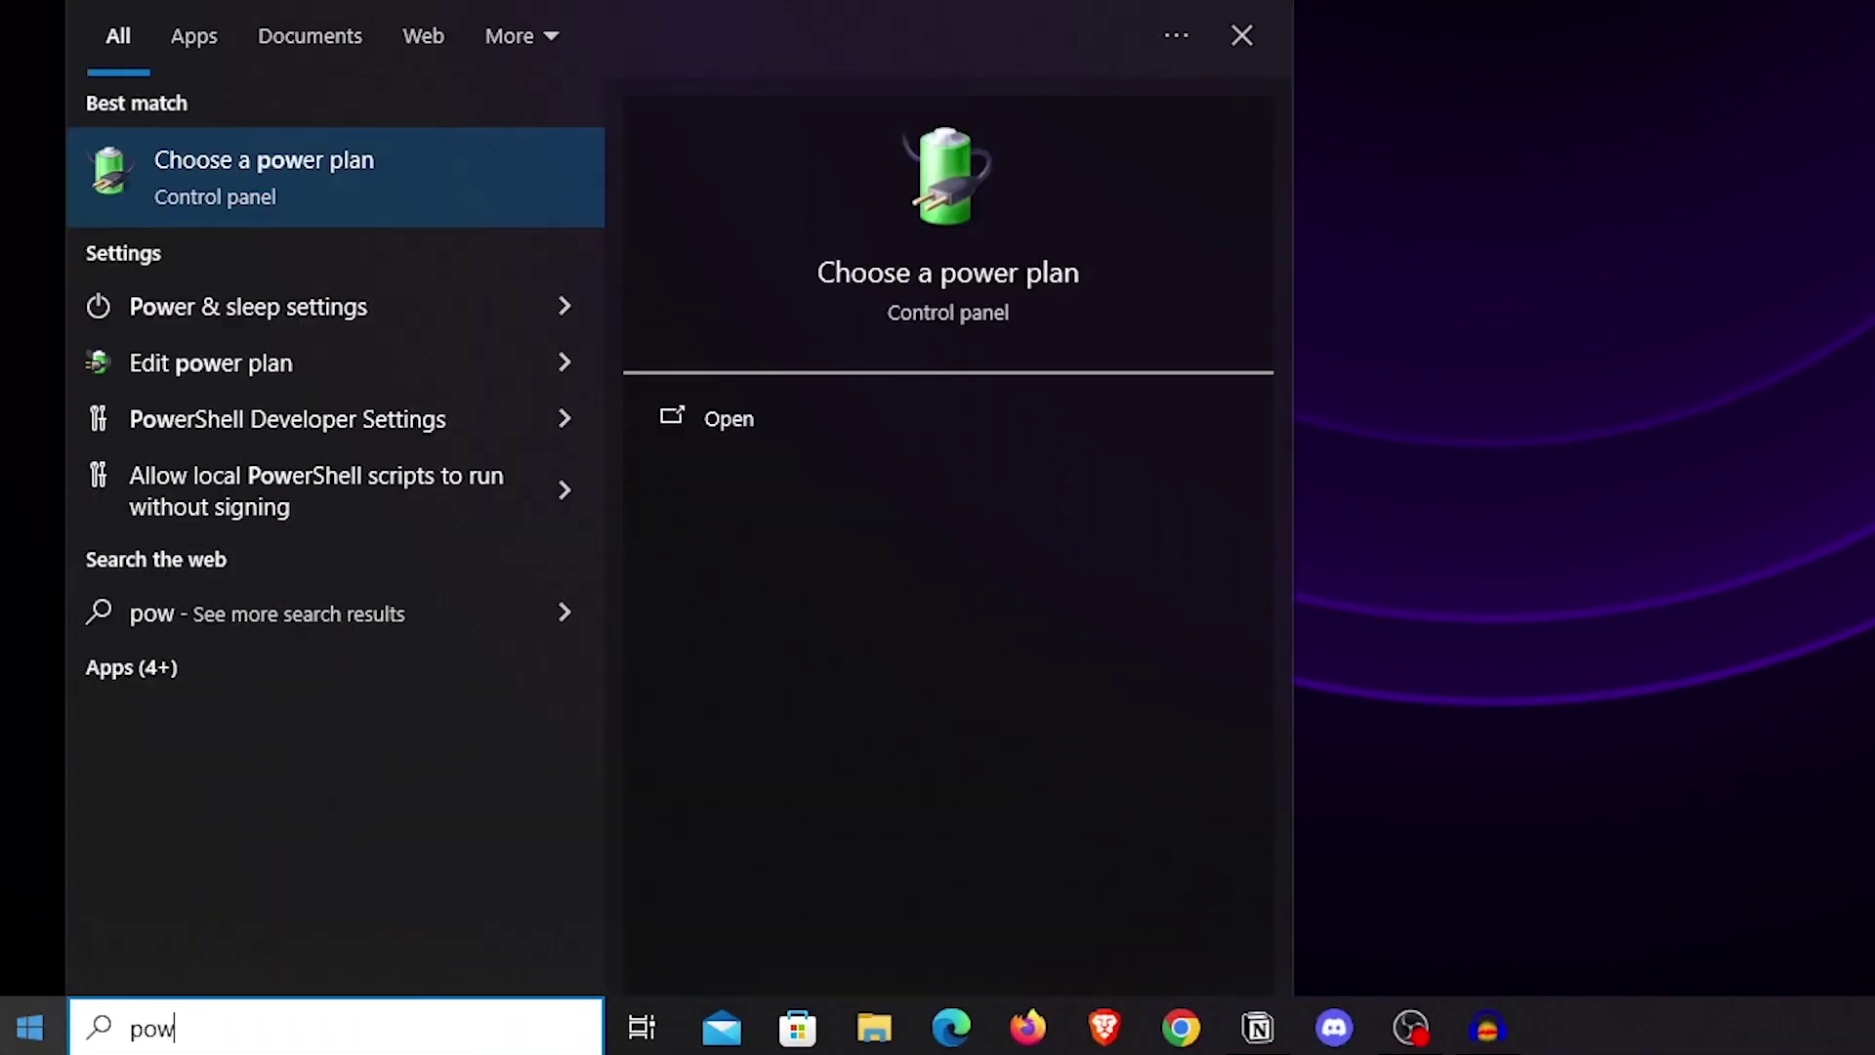
left_click(463, 157)
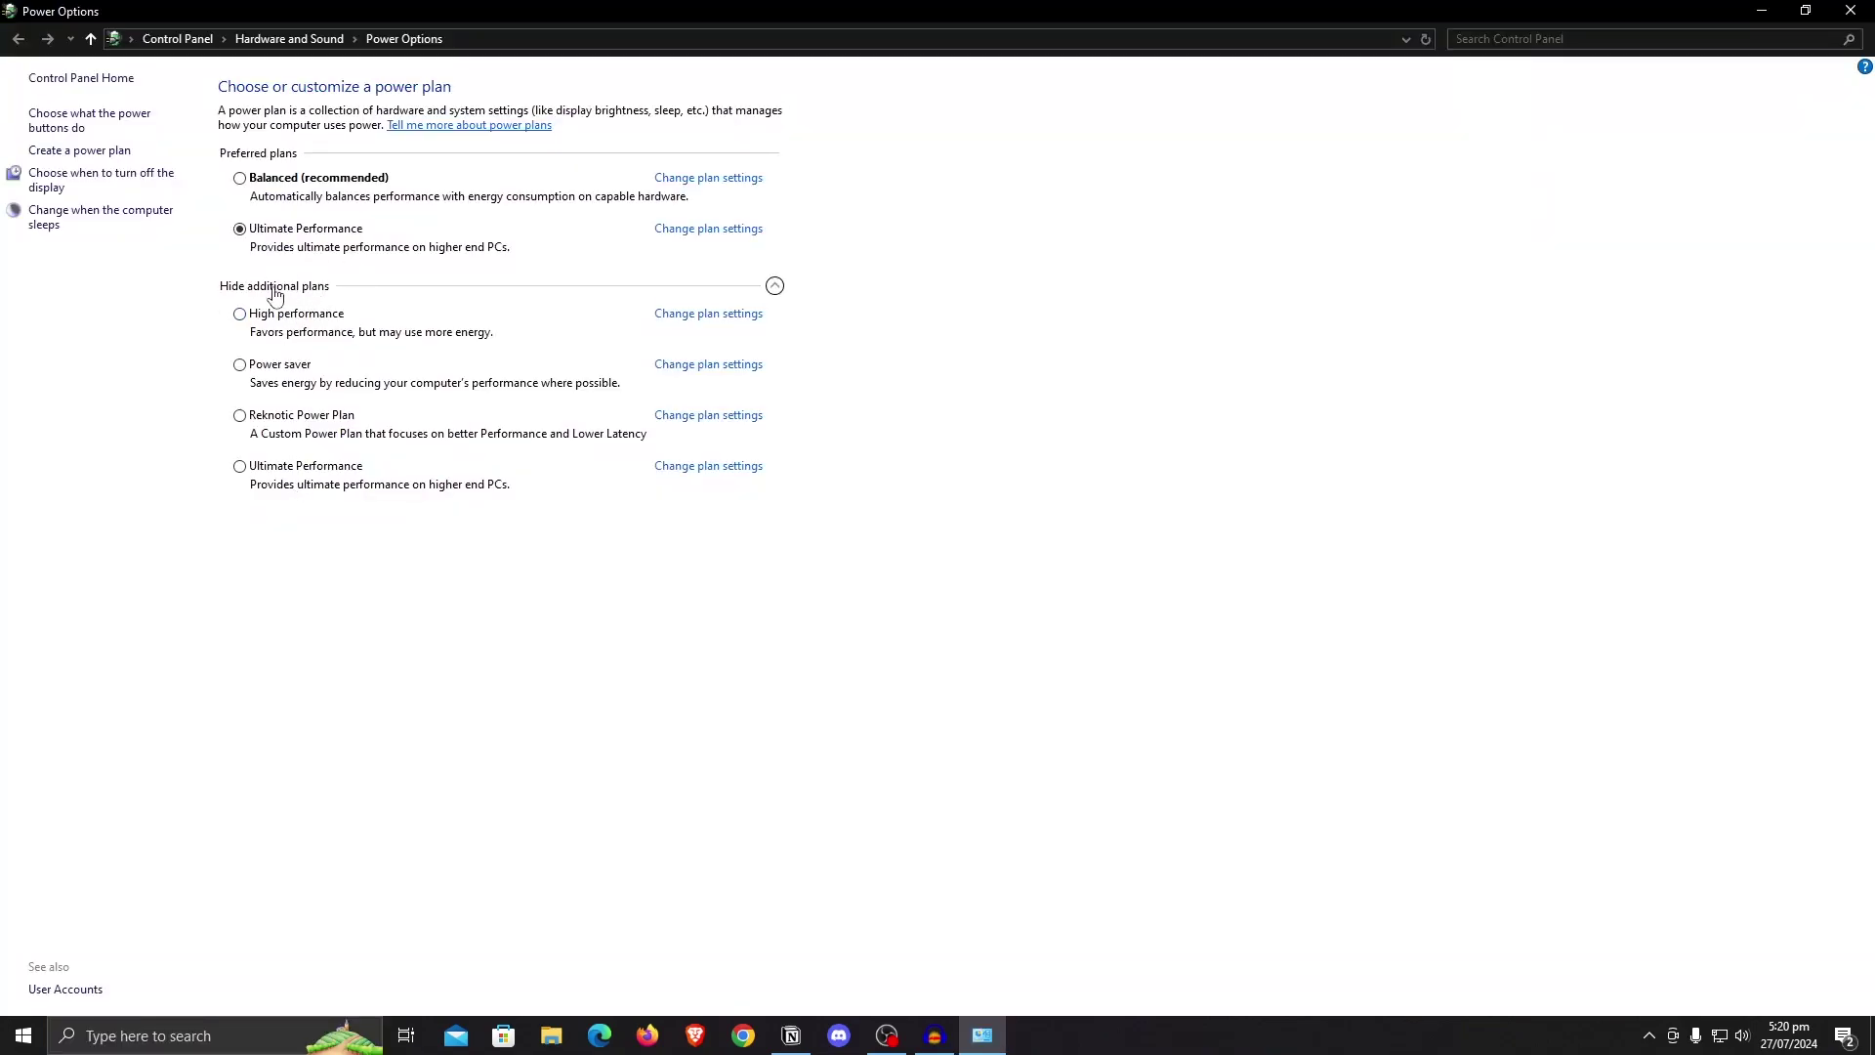
left_click(266, 468)
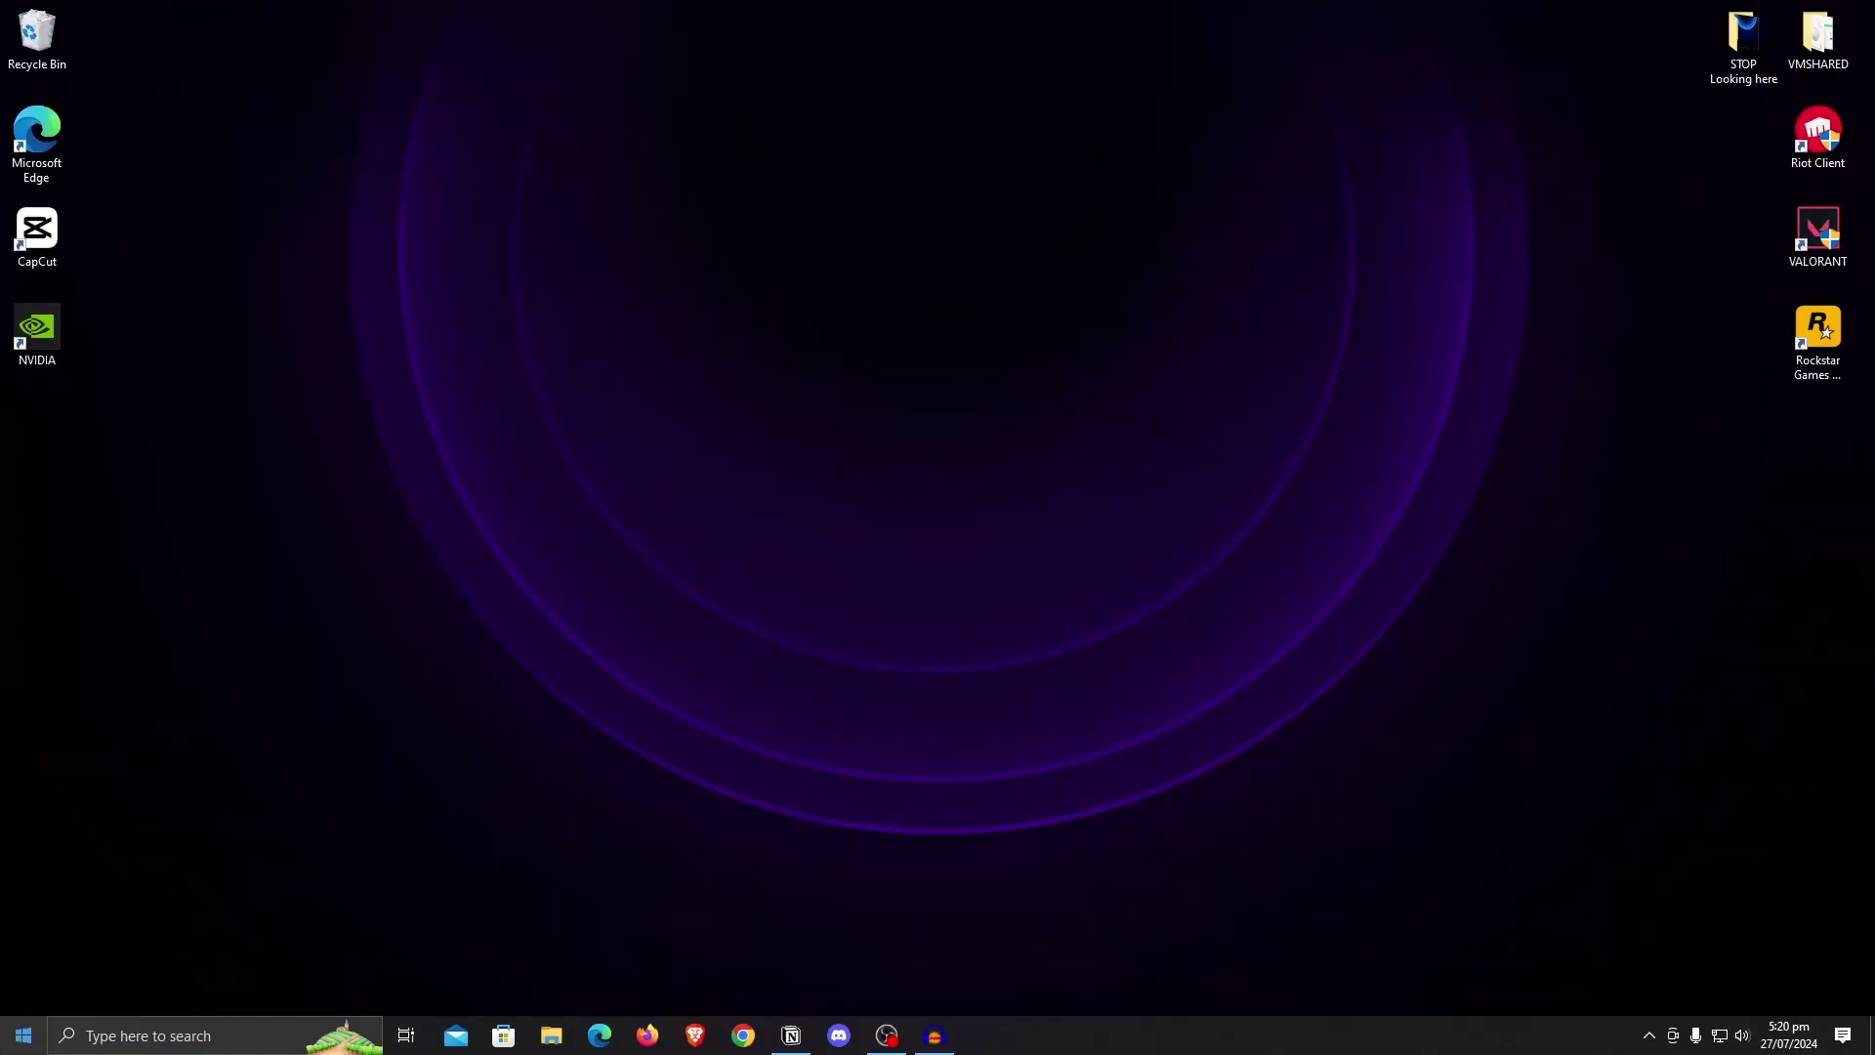
Step: In Settings > Gaming, verify Game Bar and Captures are off and Game Mode is on, then open Graphics settings
left_click(23, 1035)
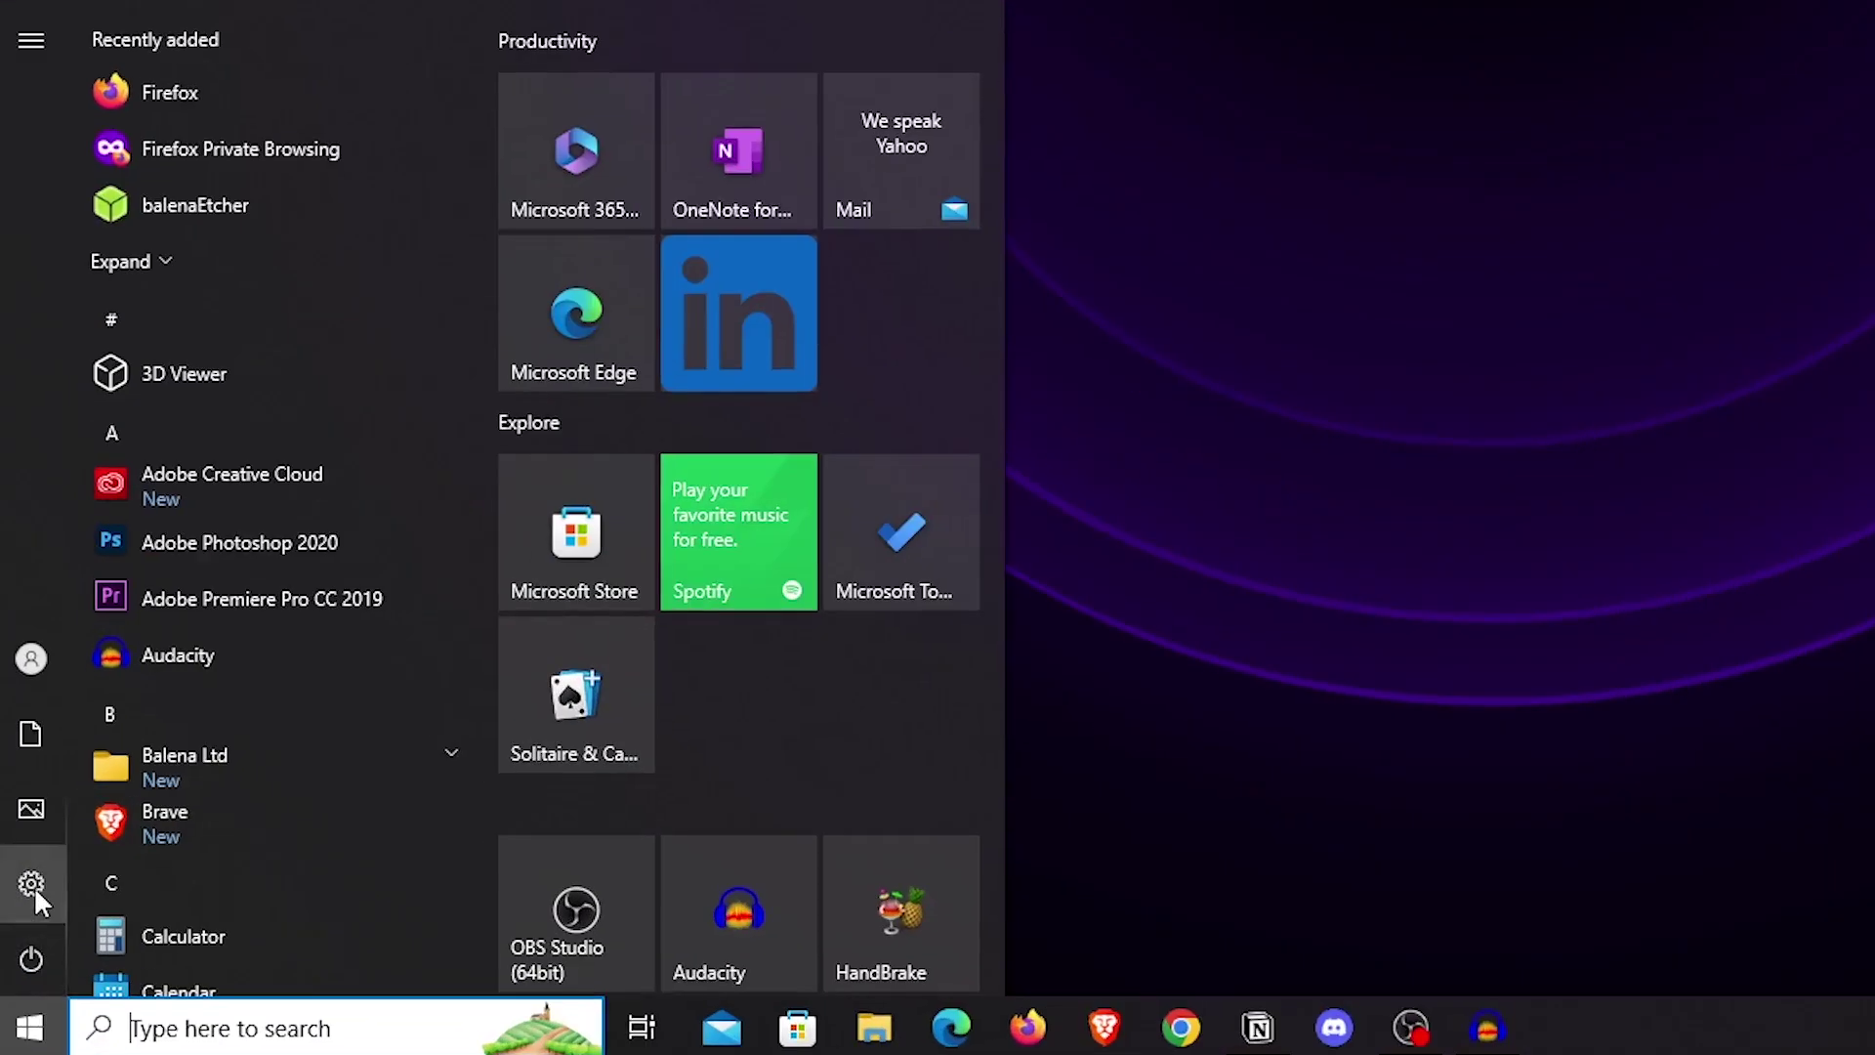
left_click(32, 885)
left_click(340, 812)
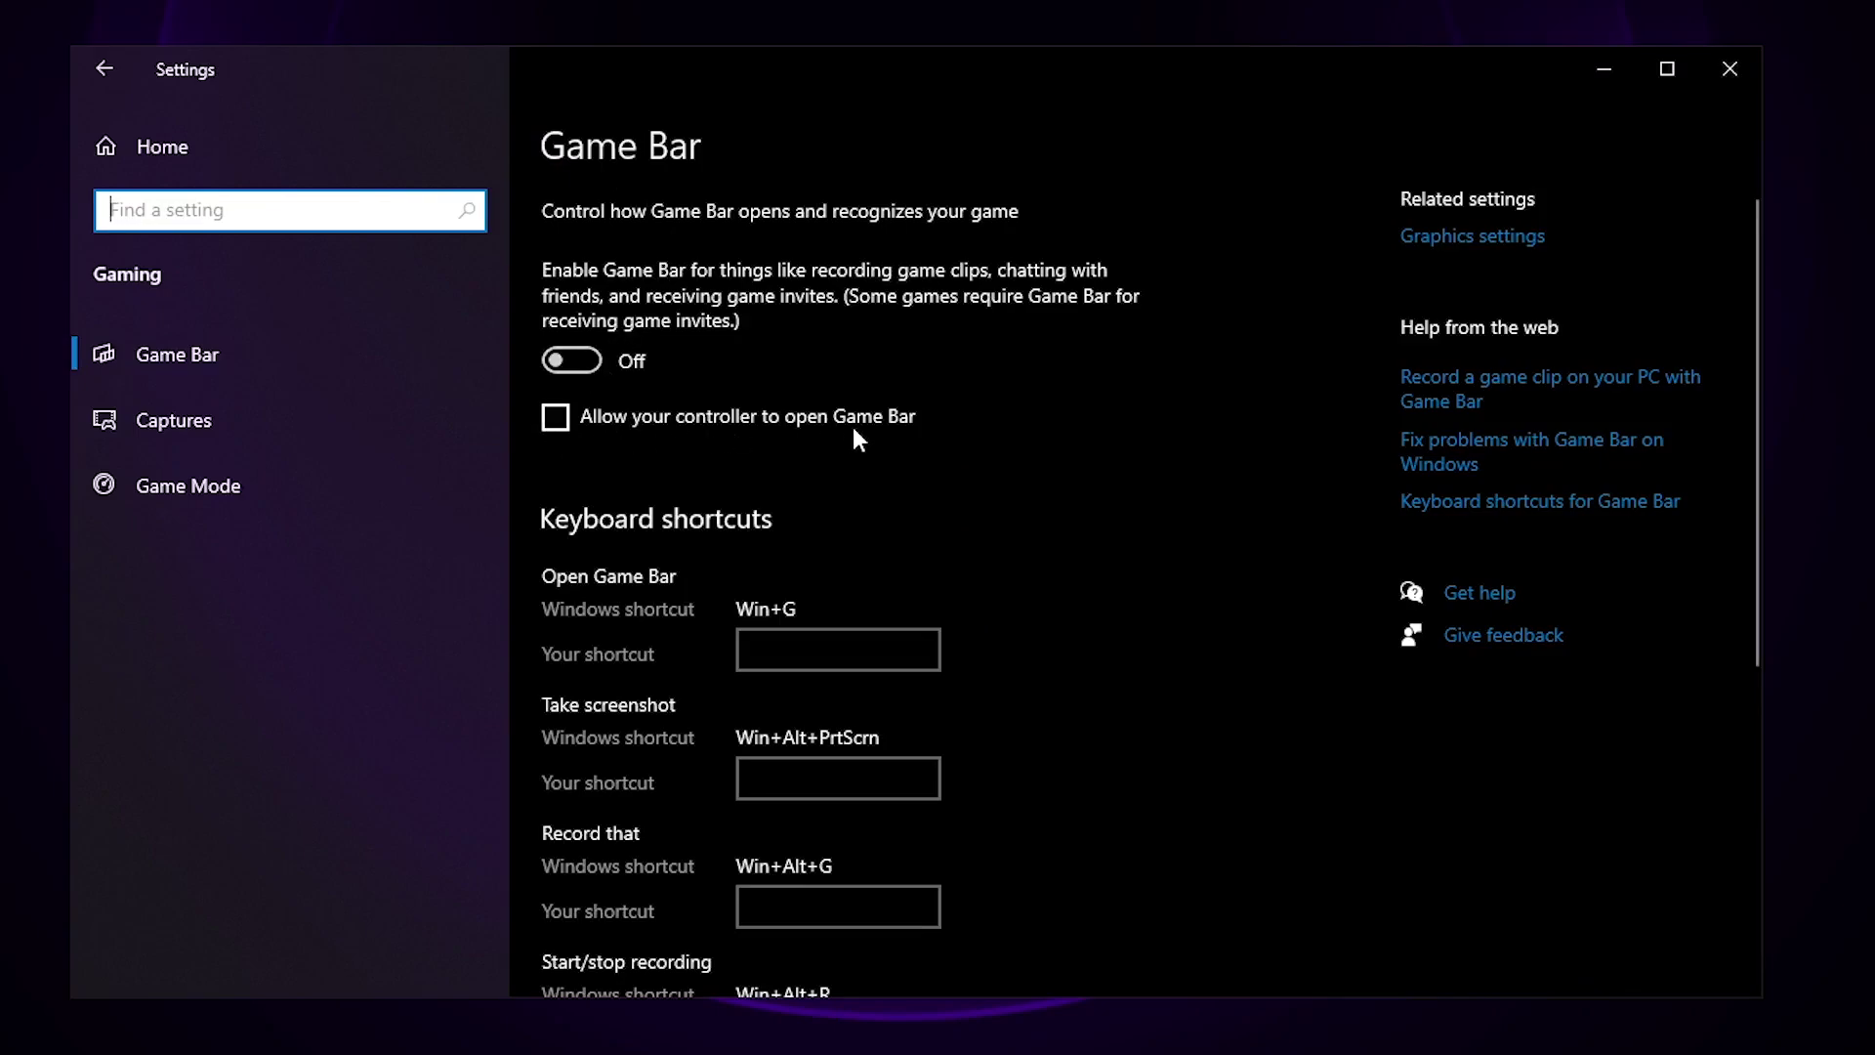
left_click(277, 424)
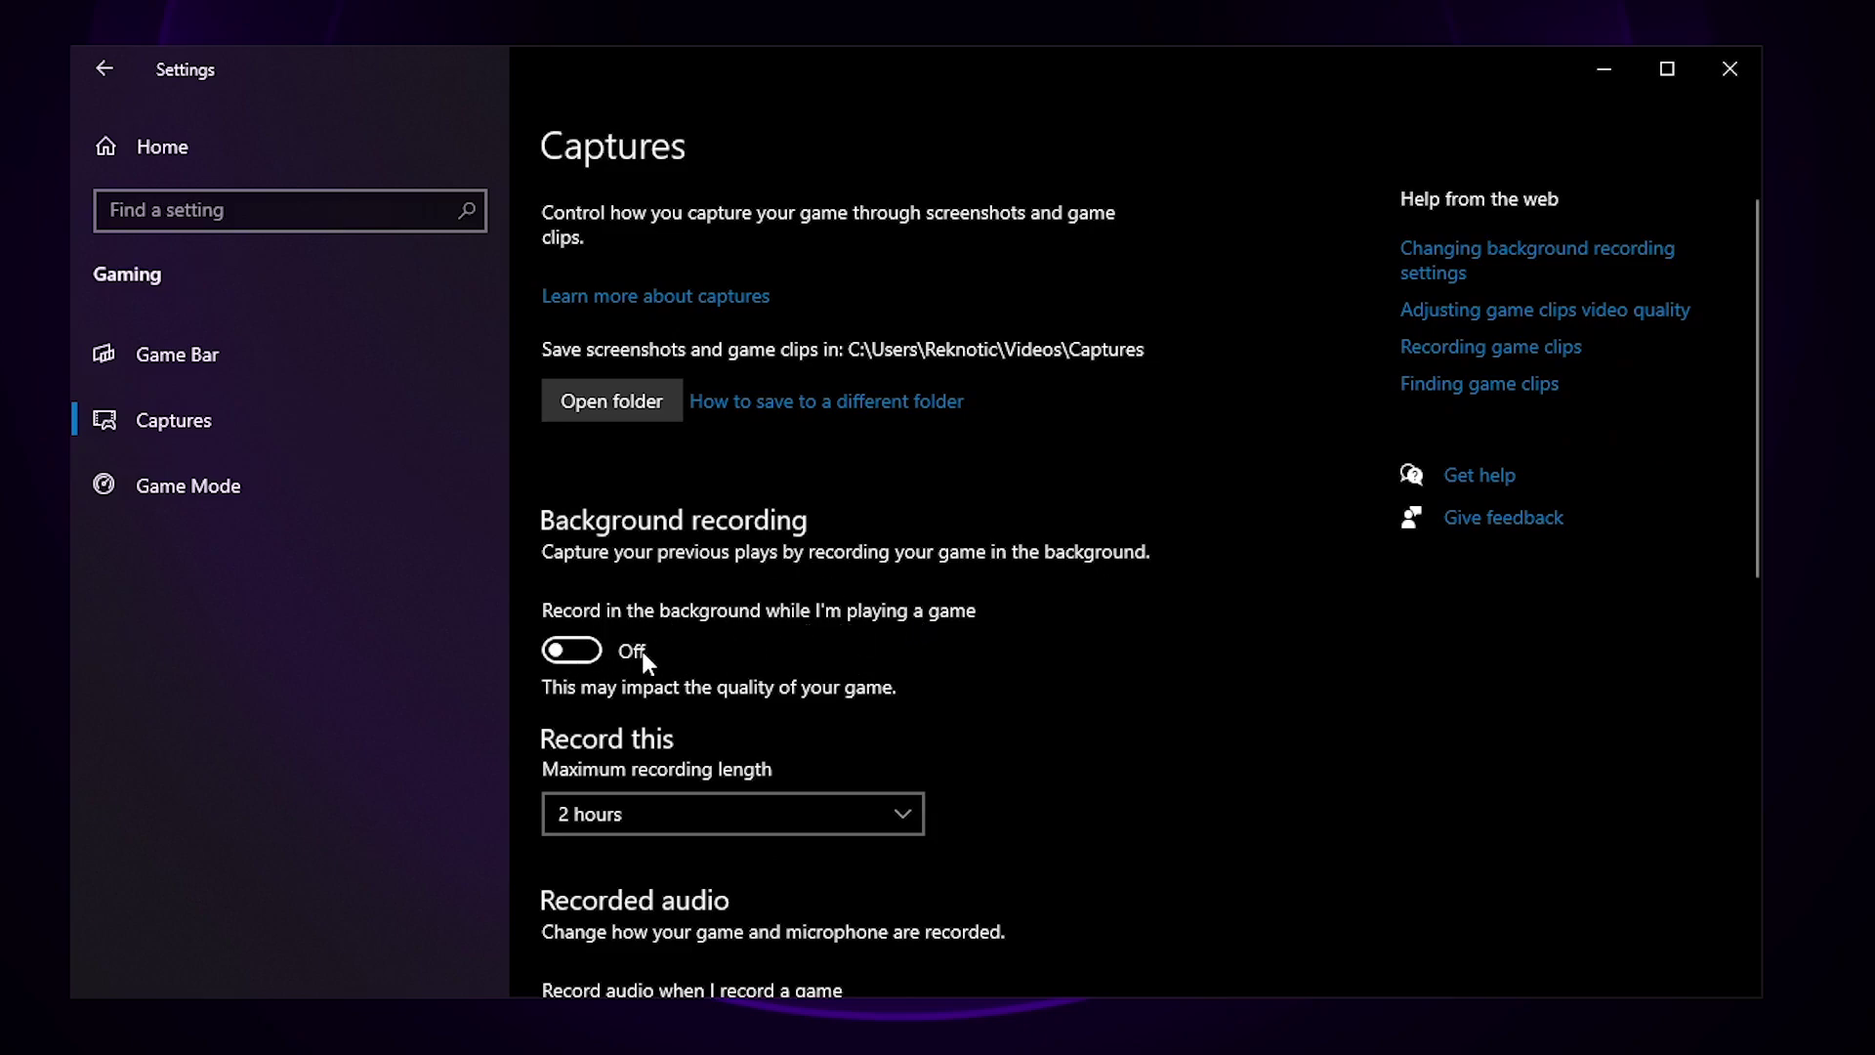
left_click(227, 498)
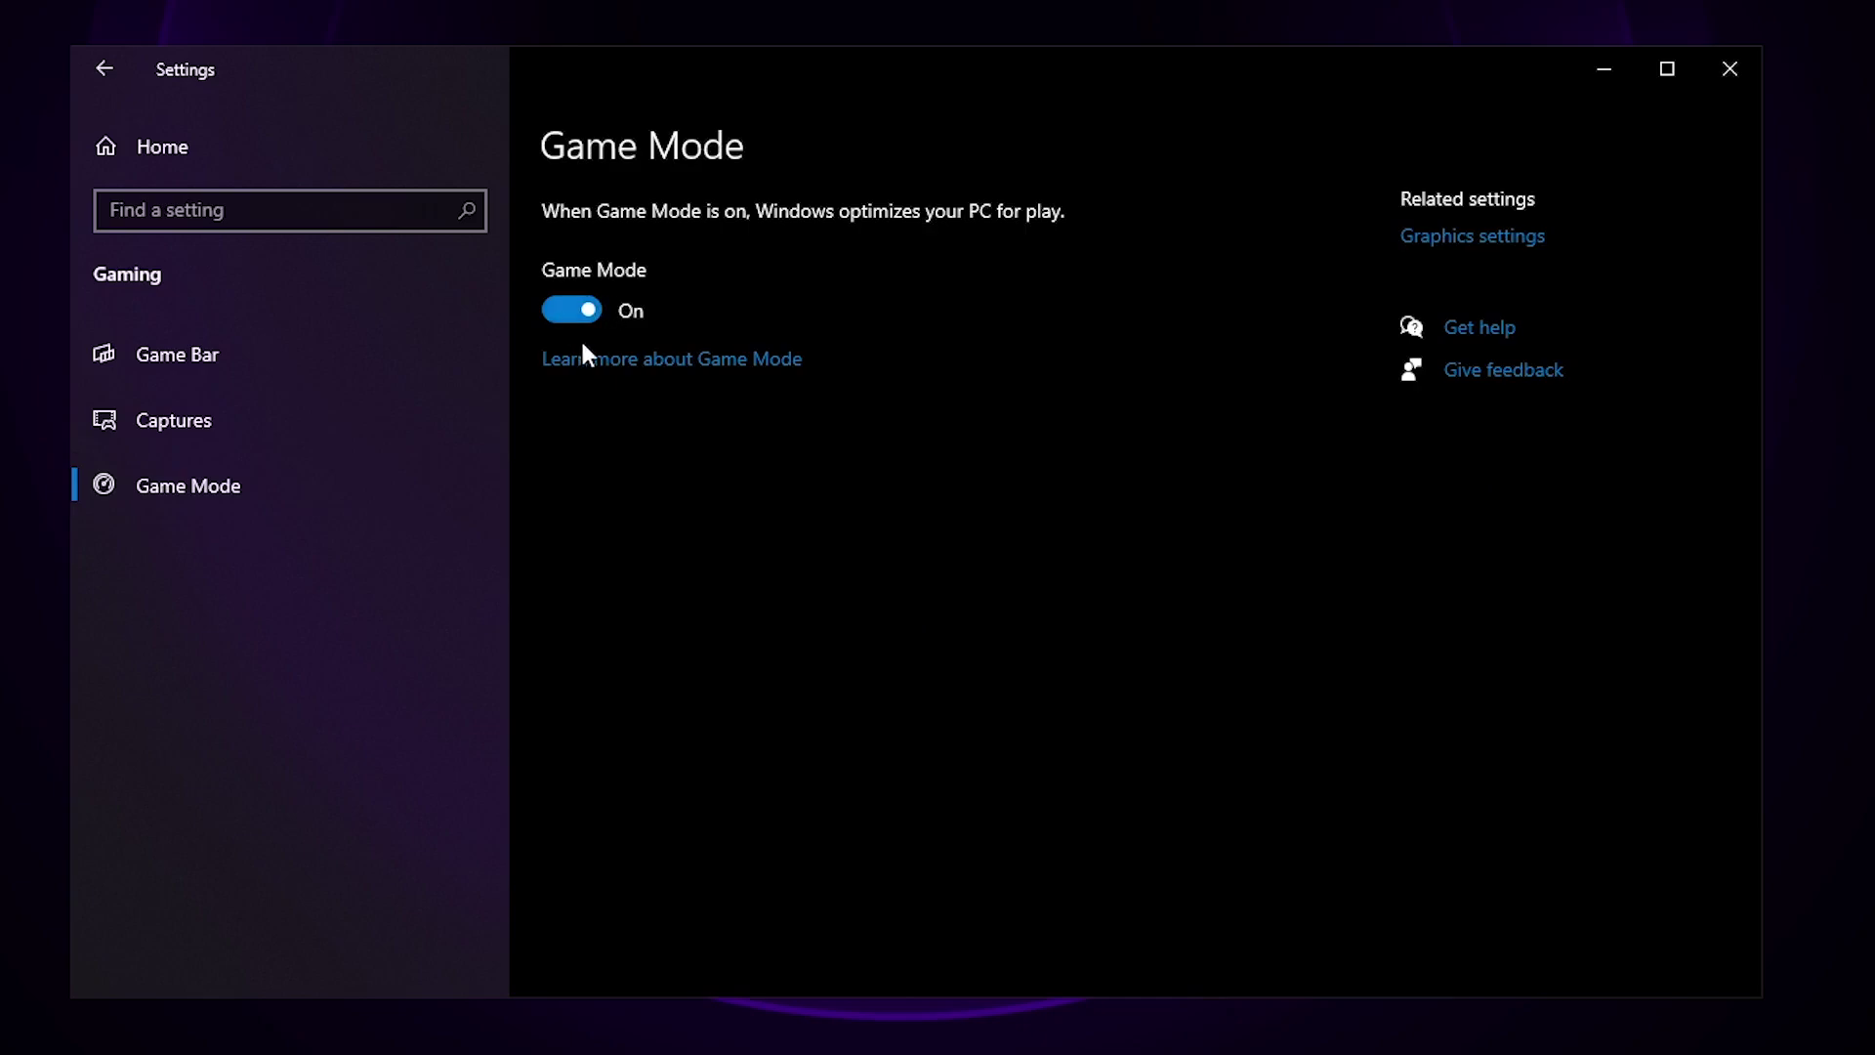
left_click(1477, 239)
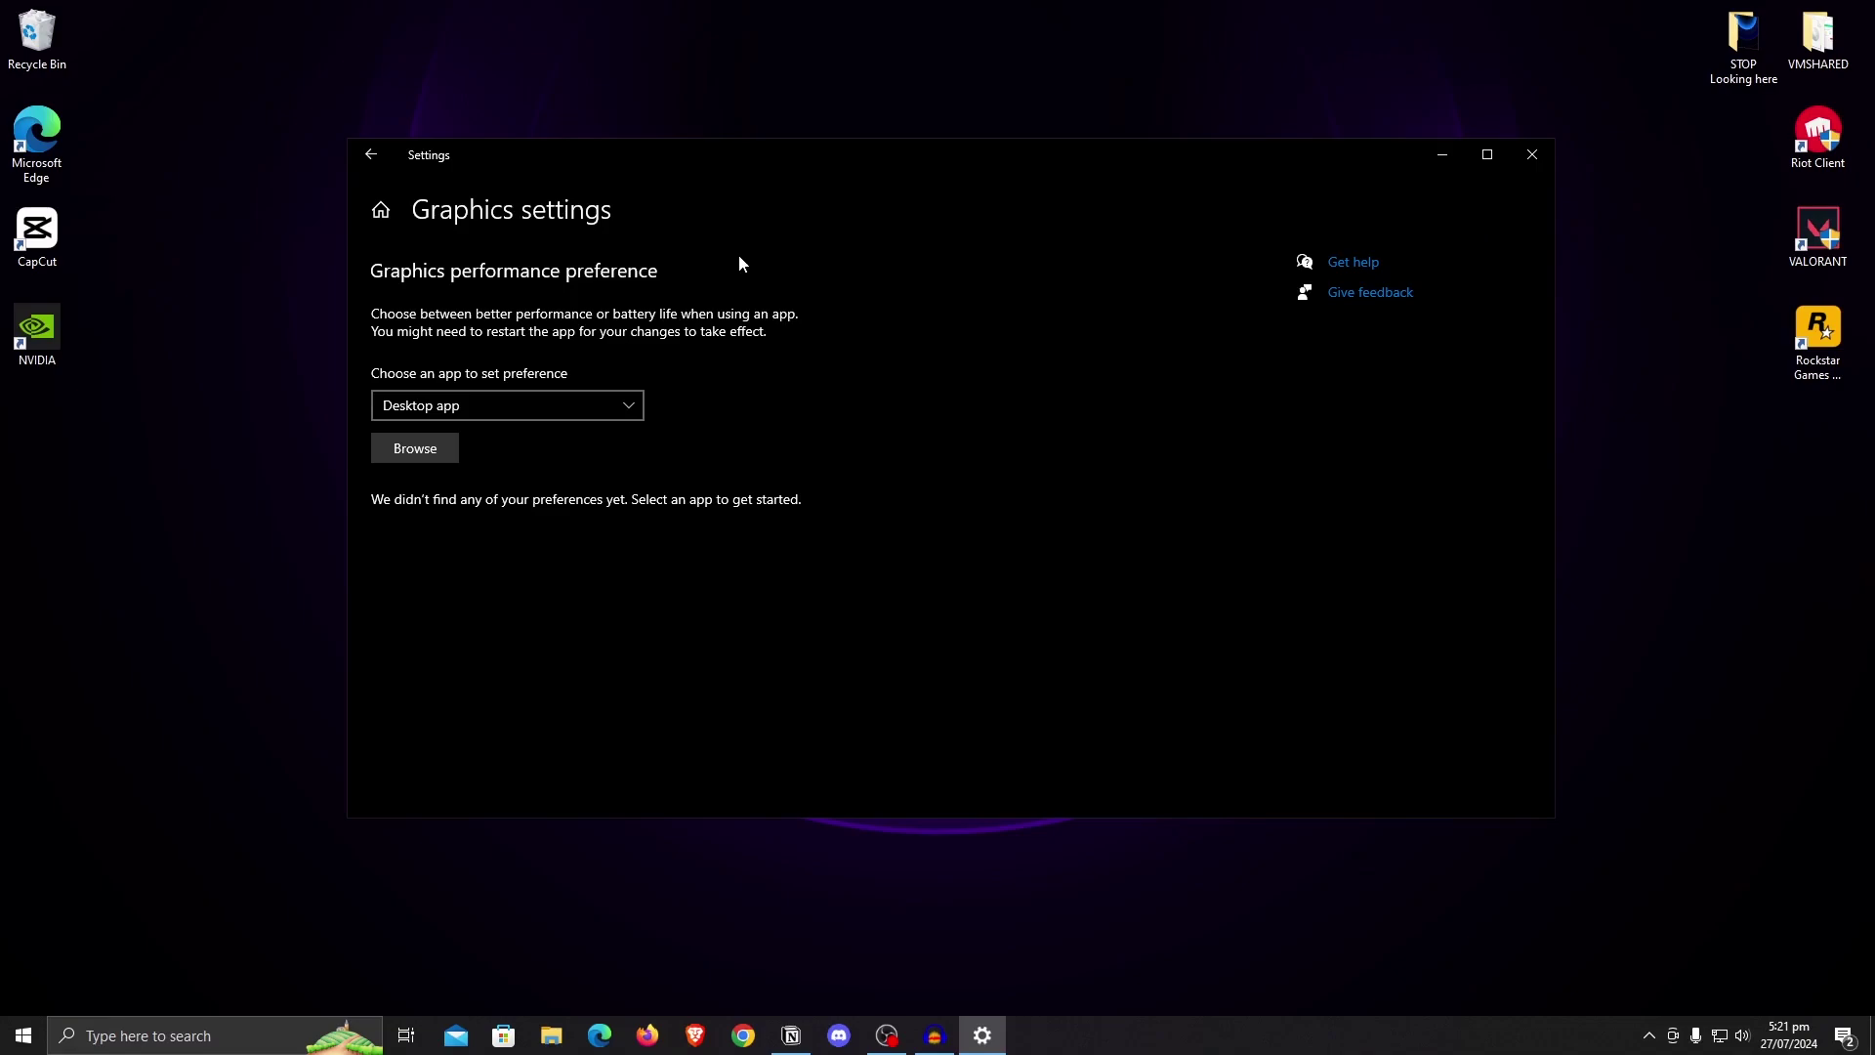
Step: Add D:\Games\Grand Theft Auto V\GTA5.exe as a desktop app to the graphics preference list
left_click(558, 412)
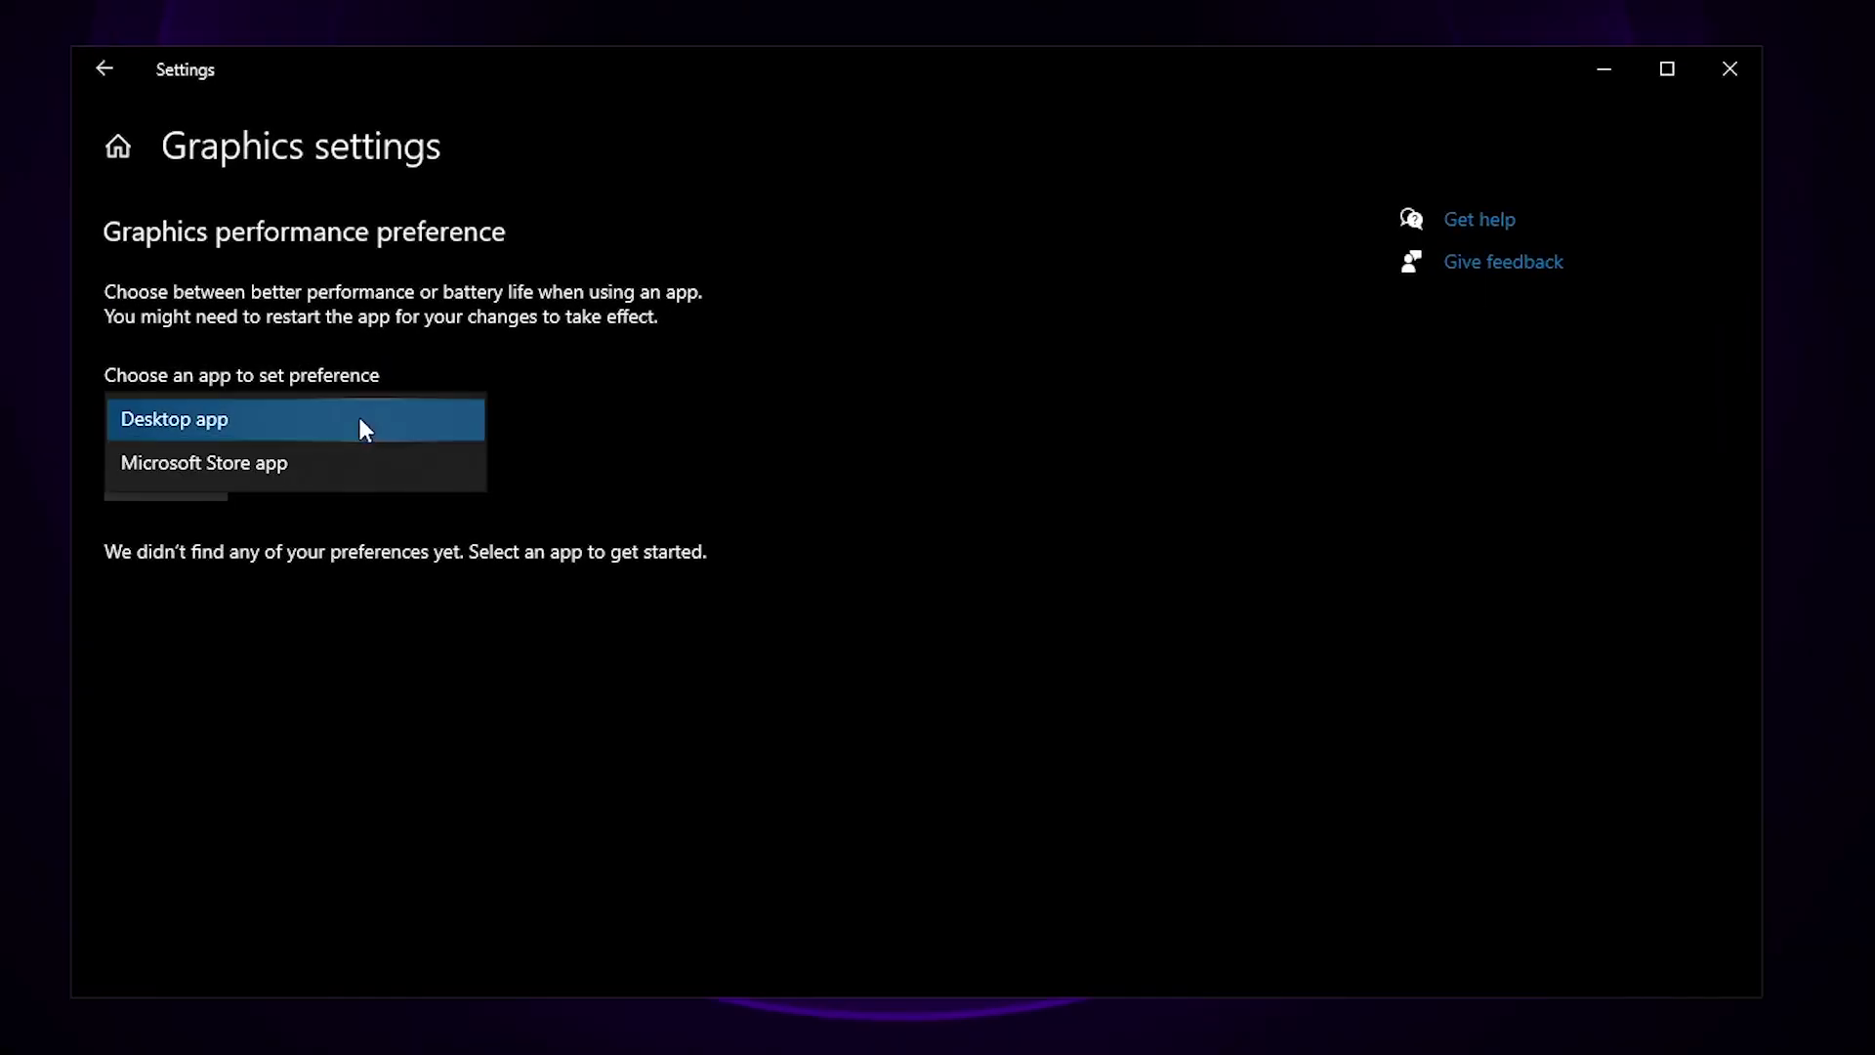
left_click(362, 425)
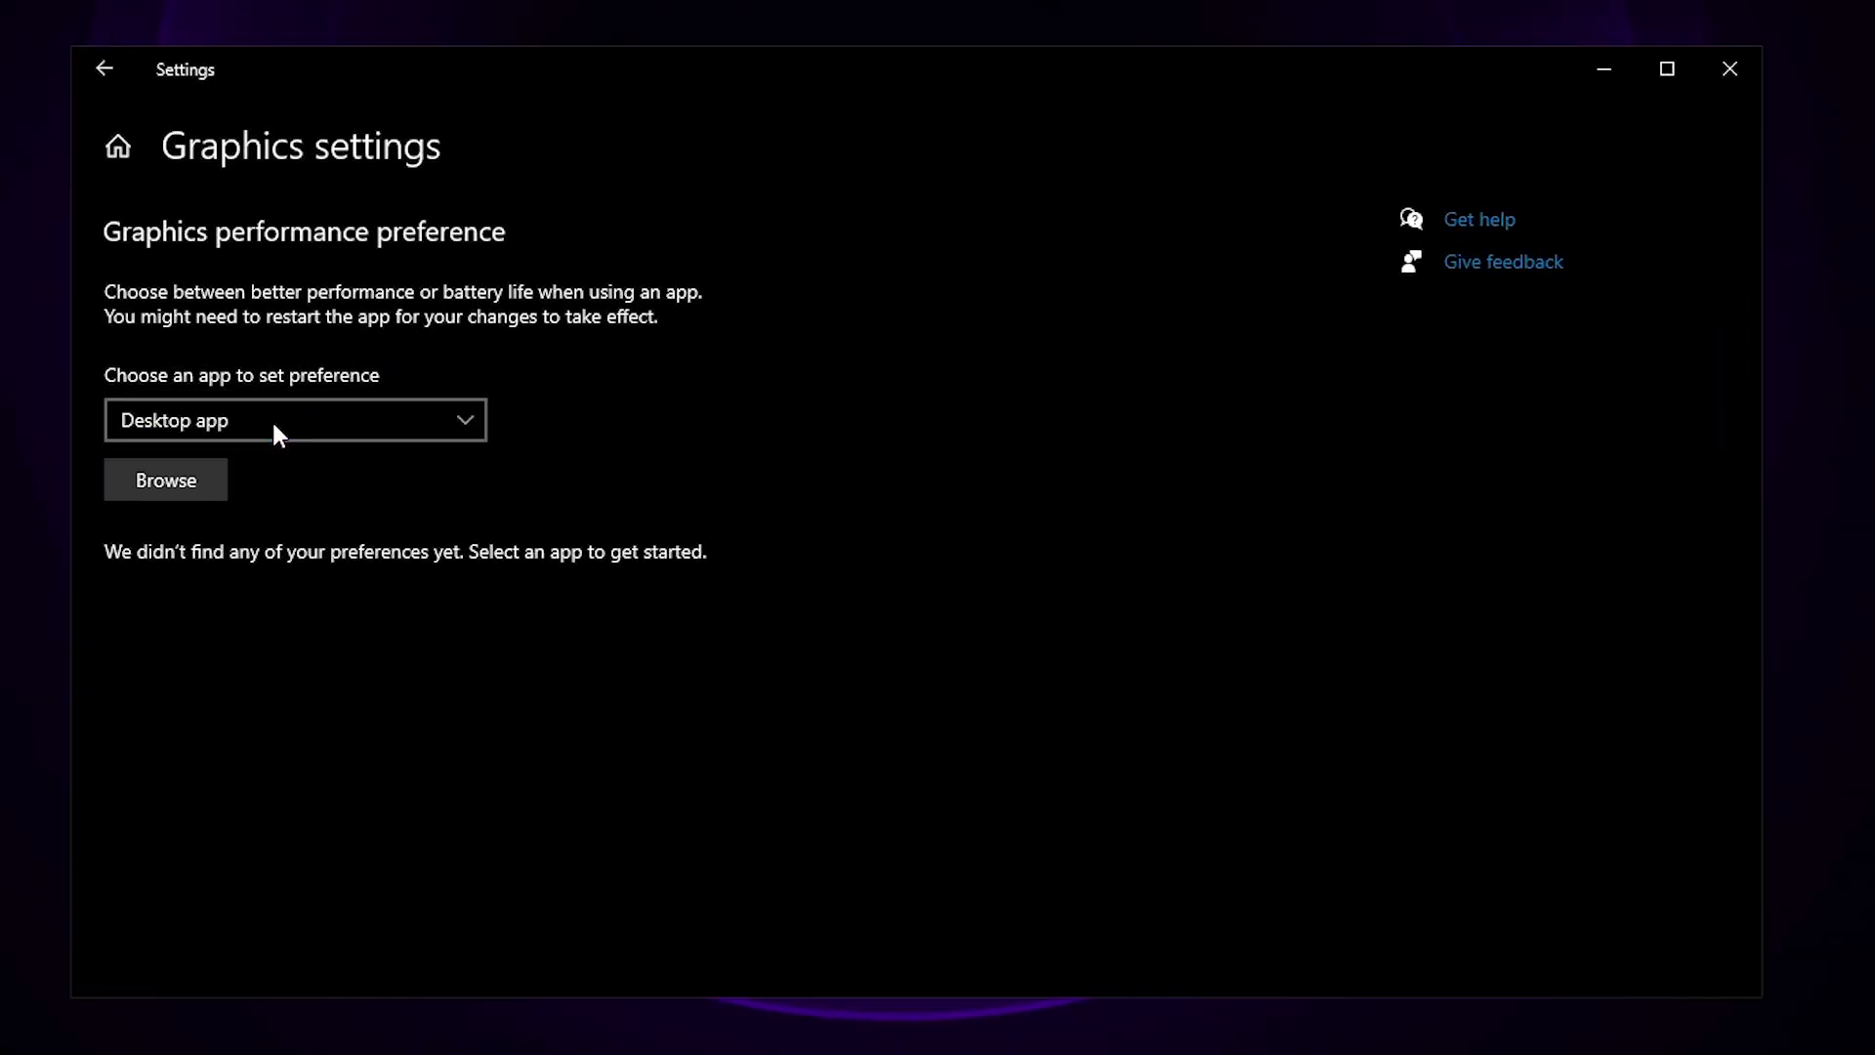
left_click(172, 479)
double_click(873, 529)
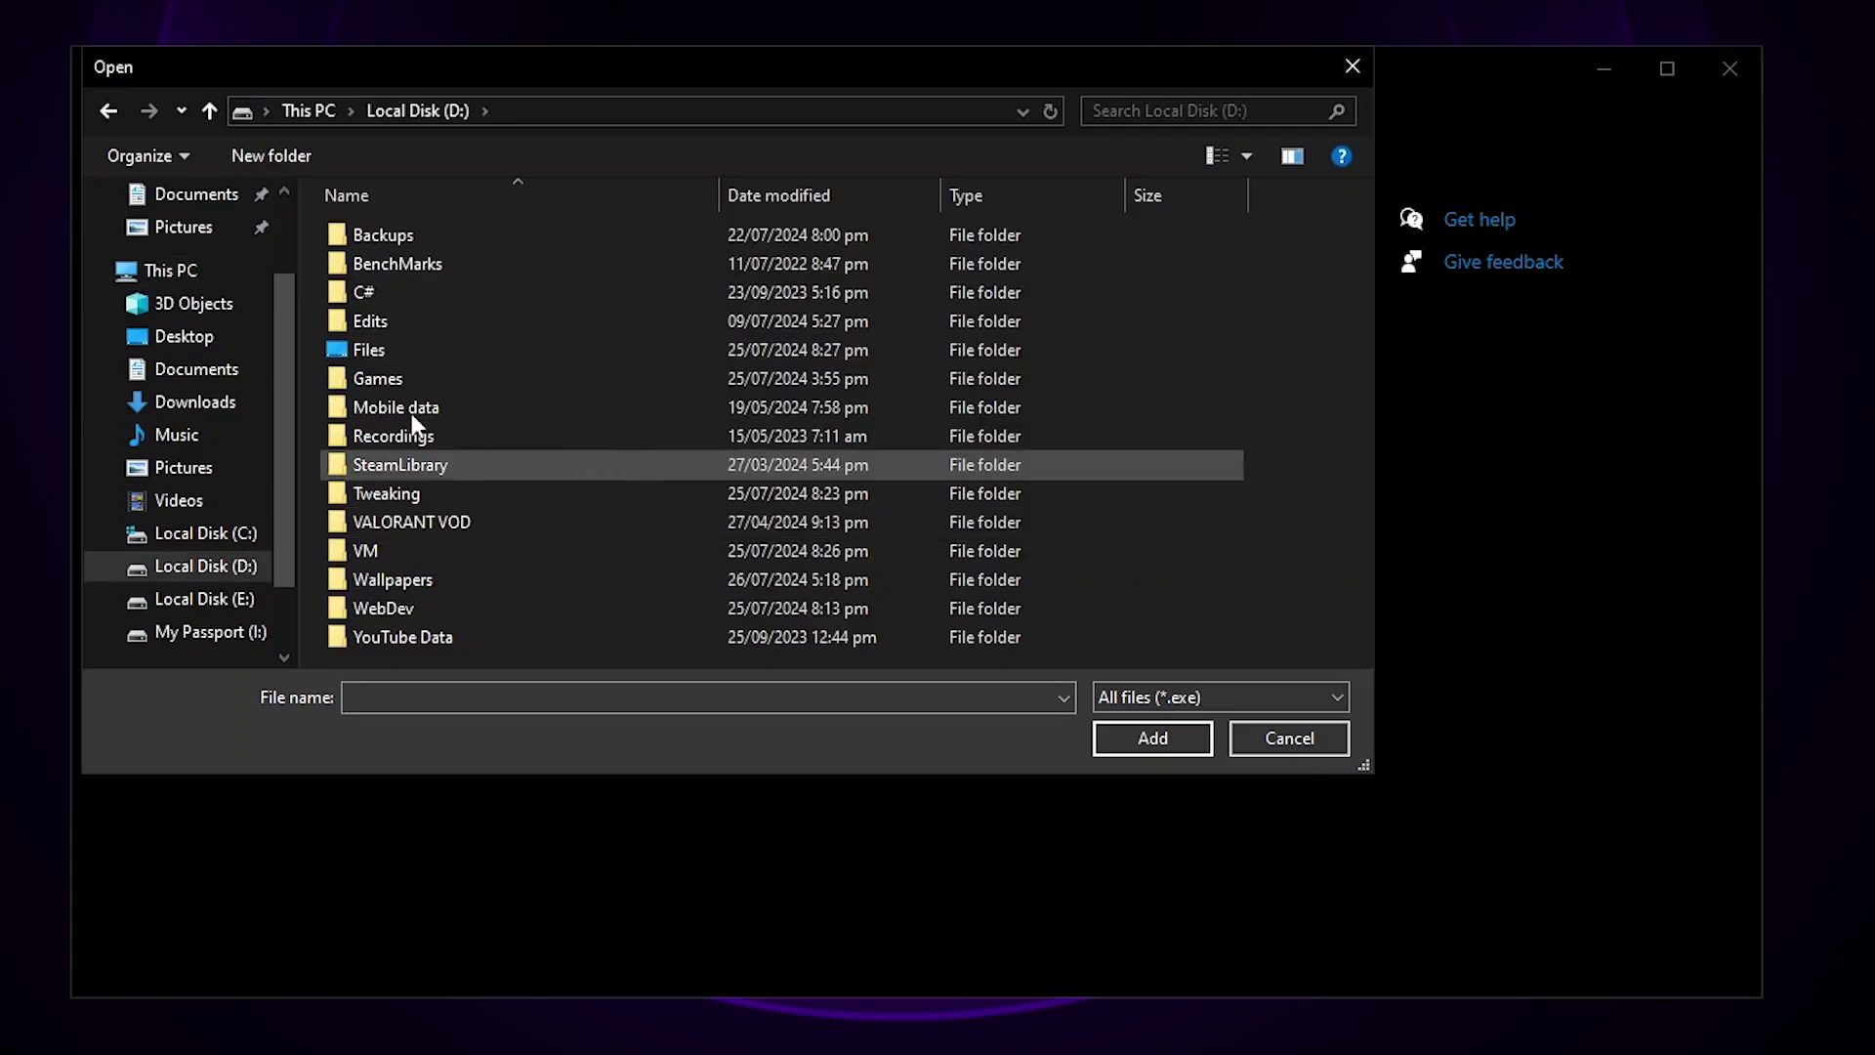
double_click(405, 381)
double_click(473, 352)
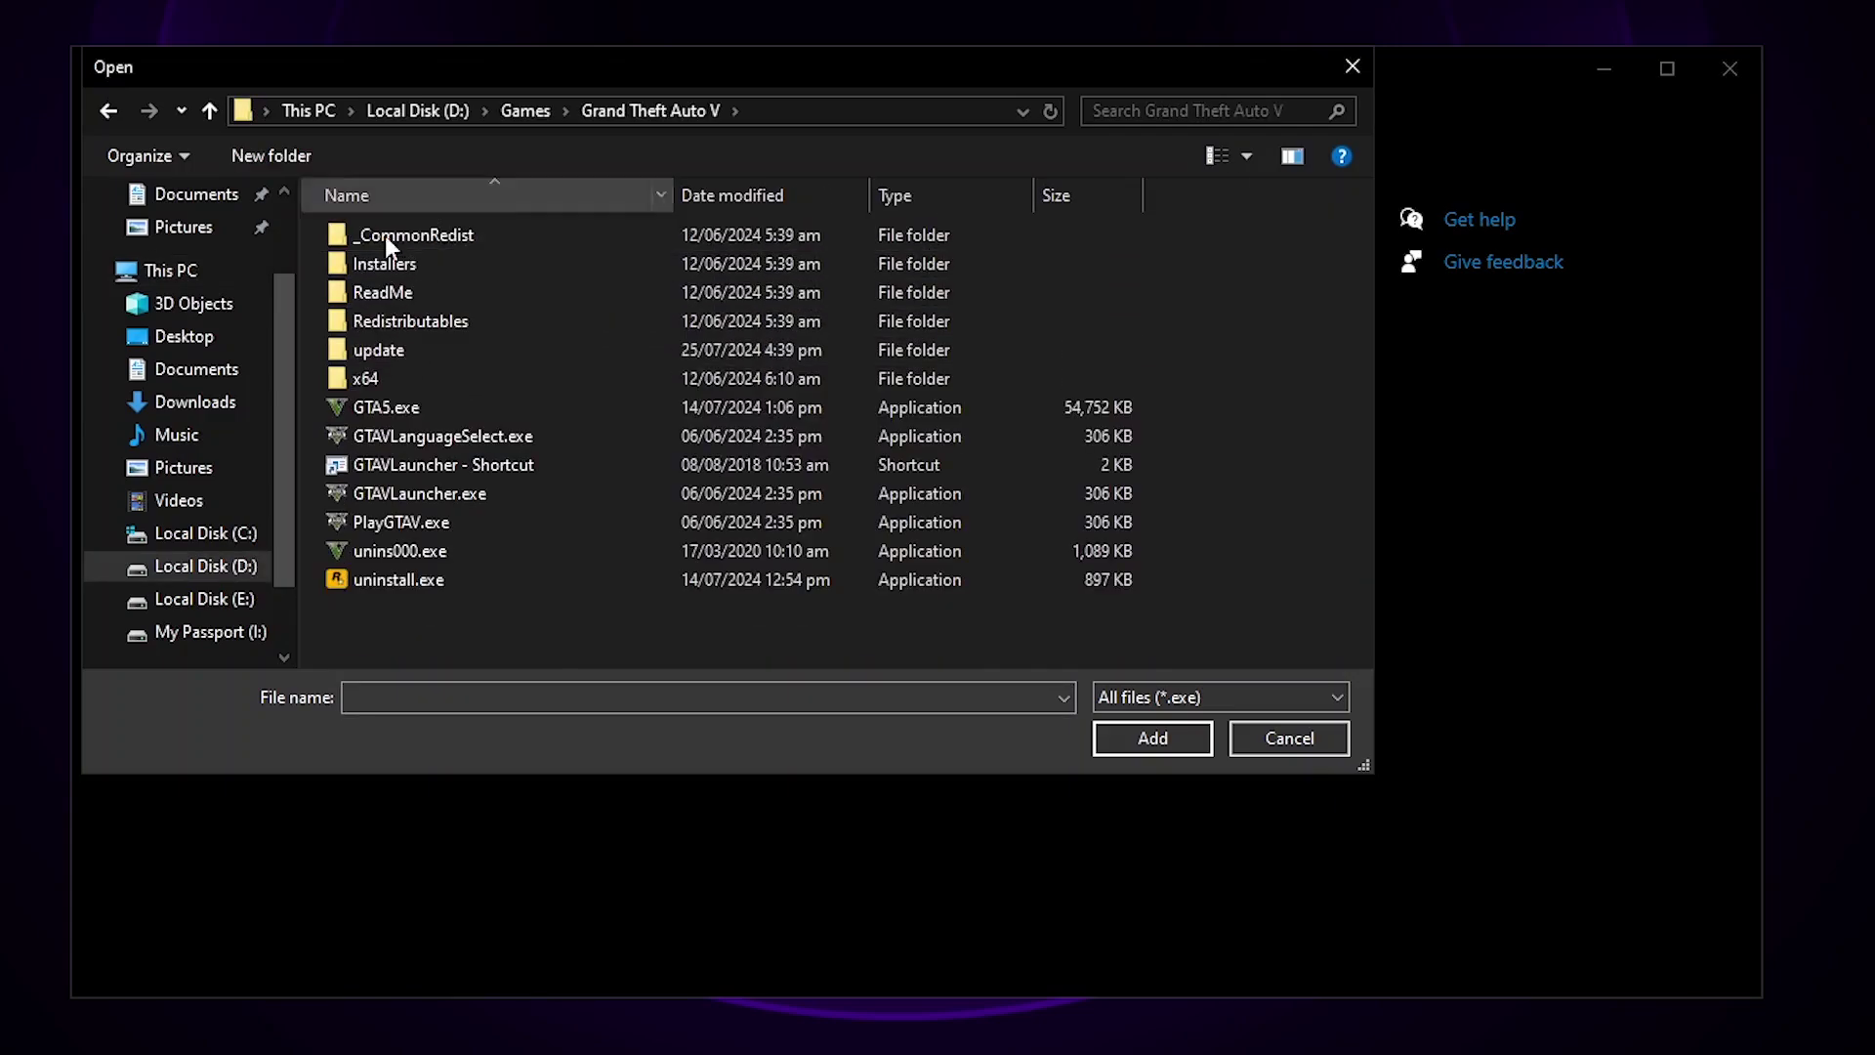
left_click(420, 406)
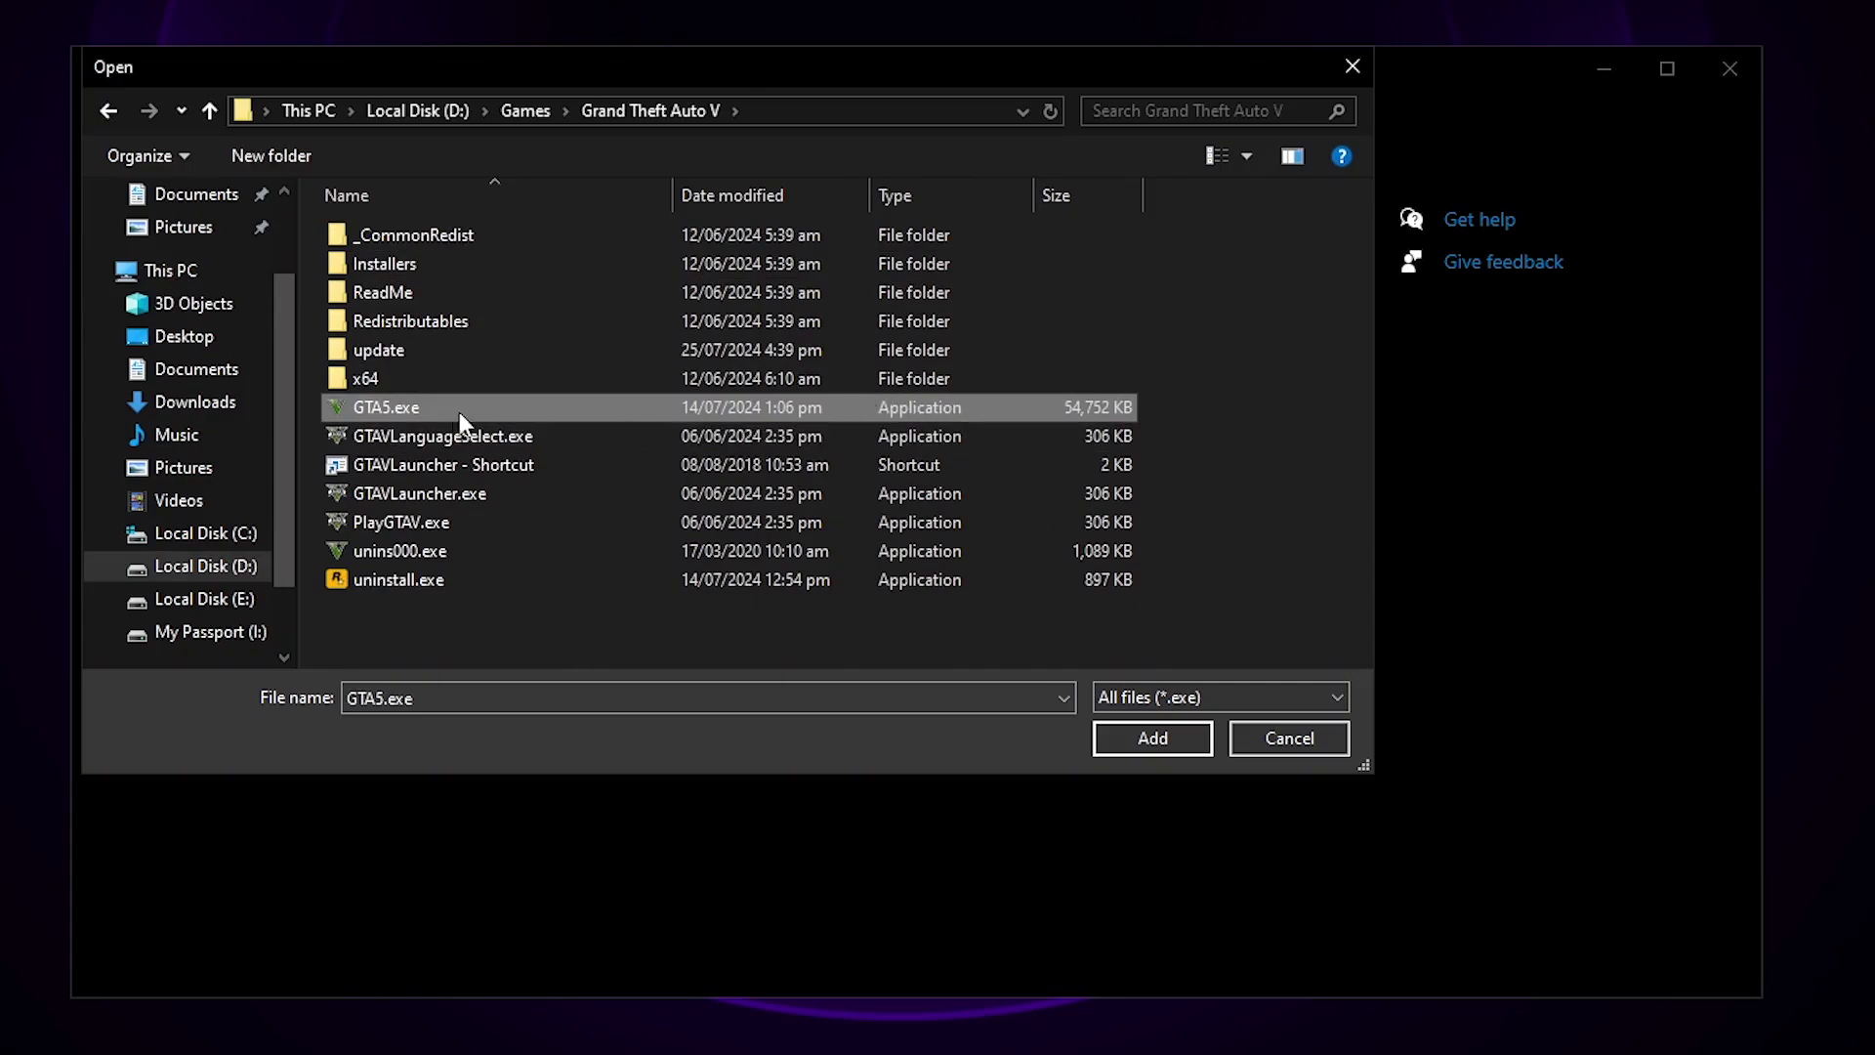
left_click(1158, 736)
Step: Set Grand Theft Auto V to High performance on the NVIDIA GPU, save, and close Settings
left_click(509, 674)
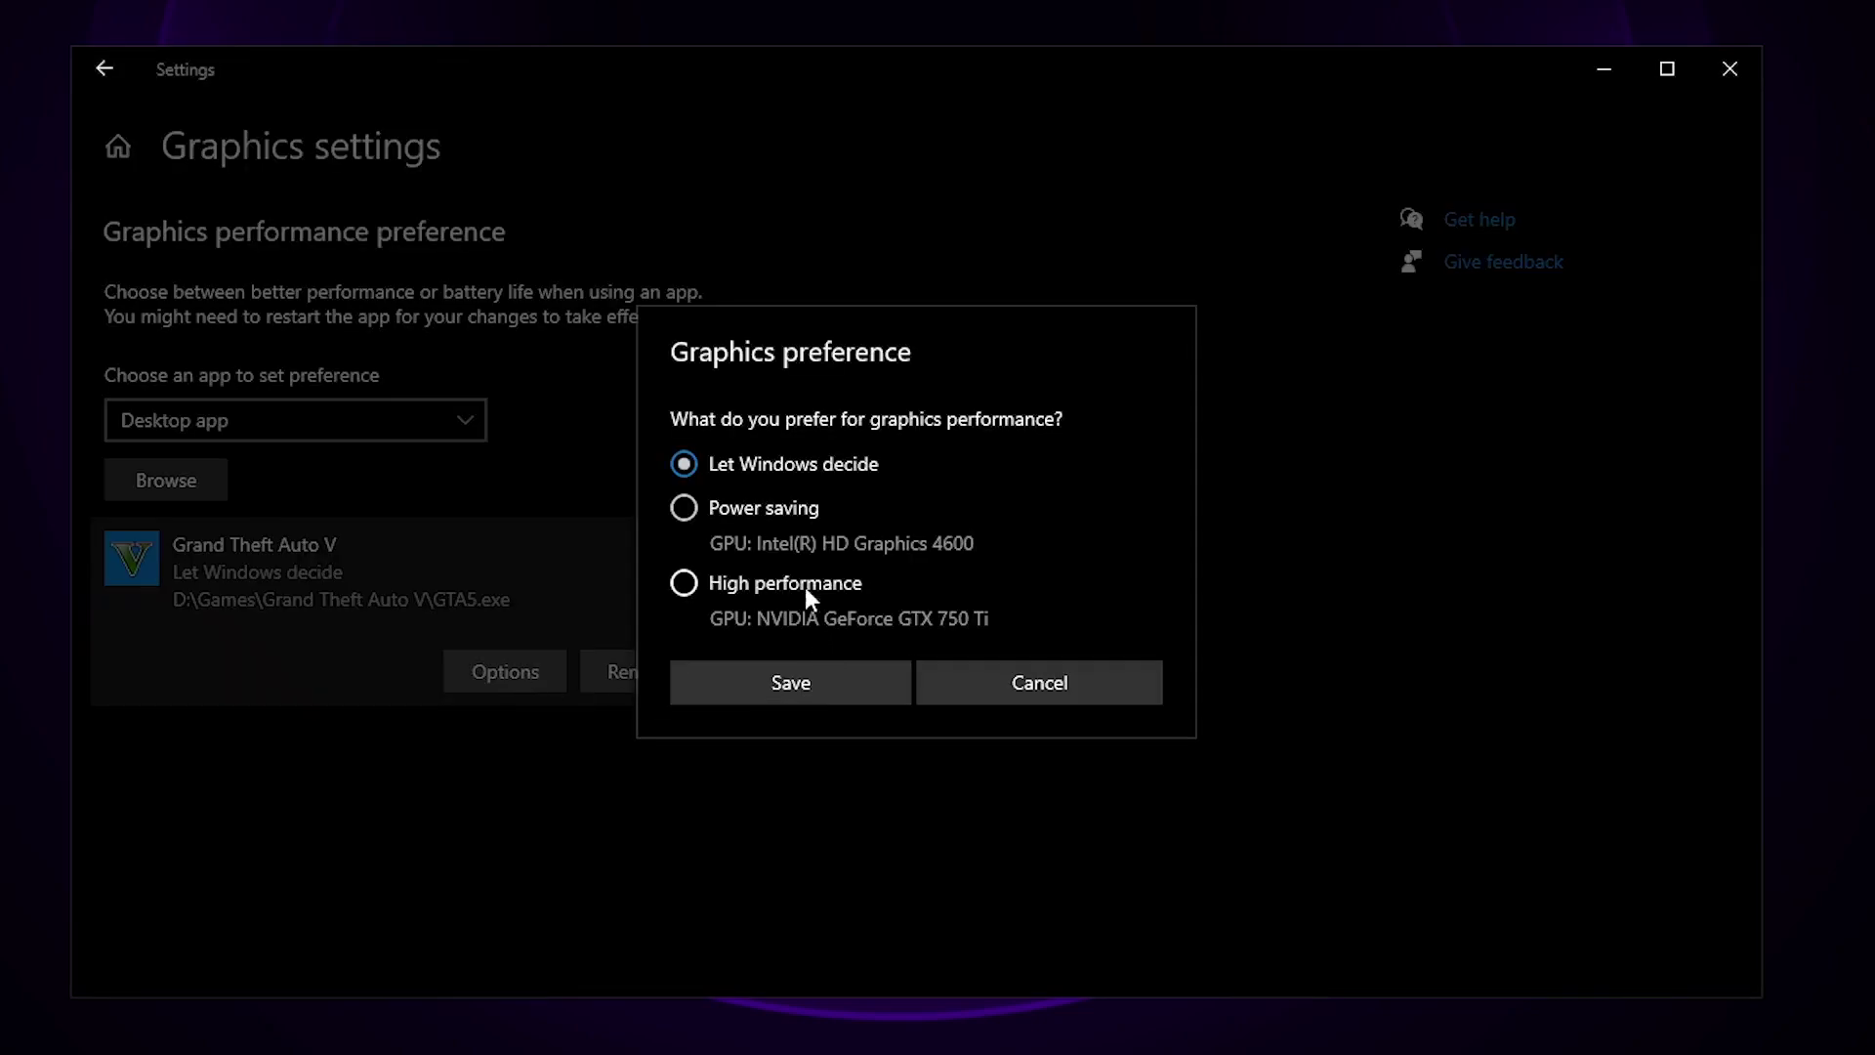
left_click(799, 582)
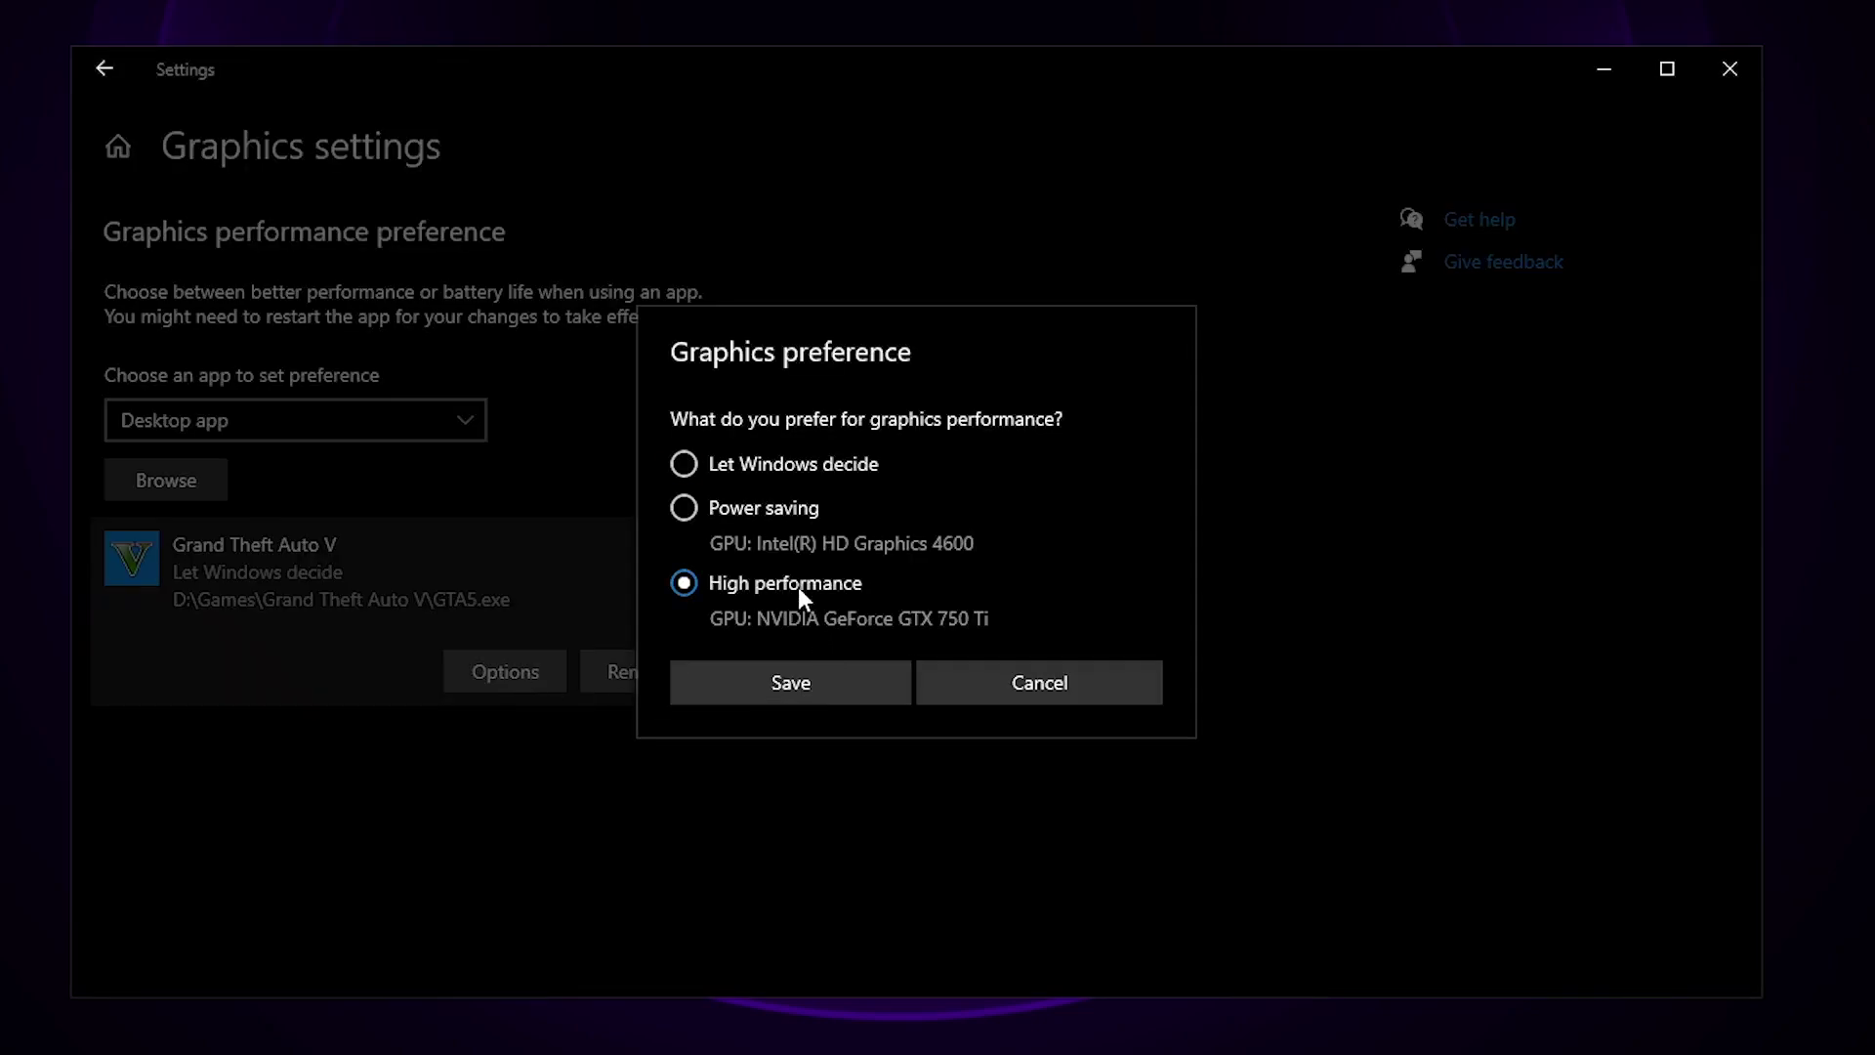
left_click(813, 682)
left_click(1532, 155)
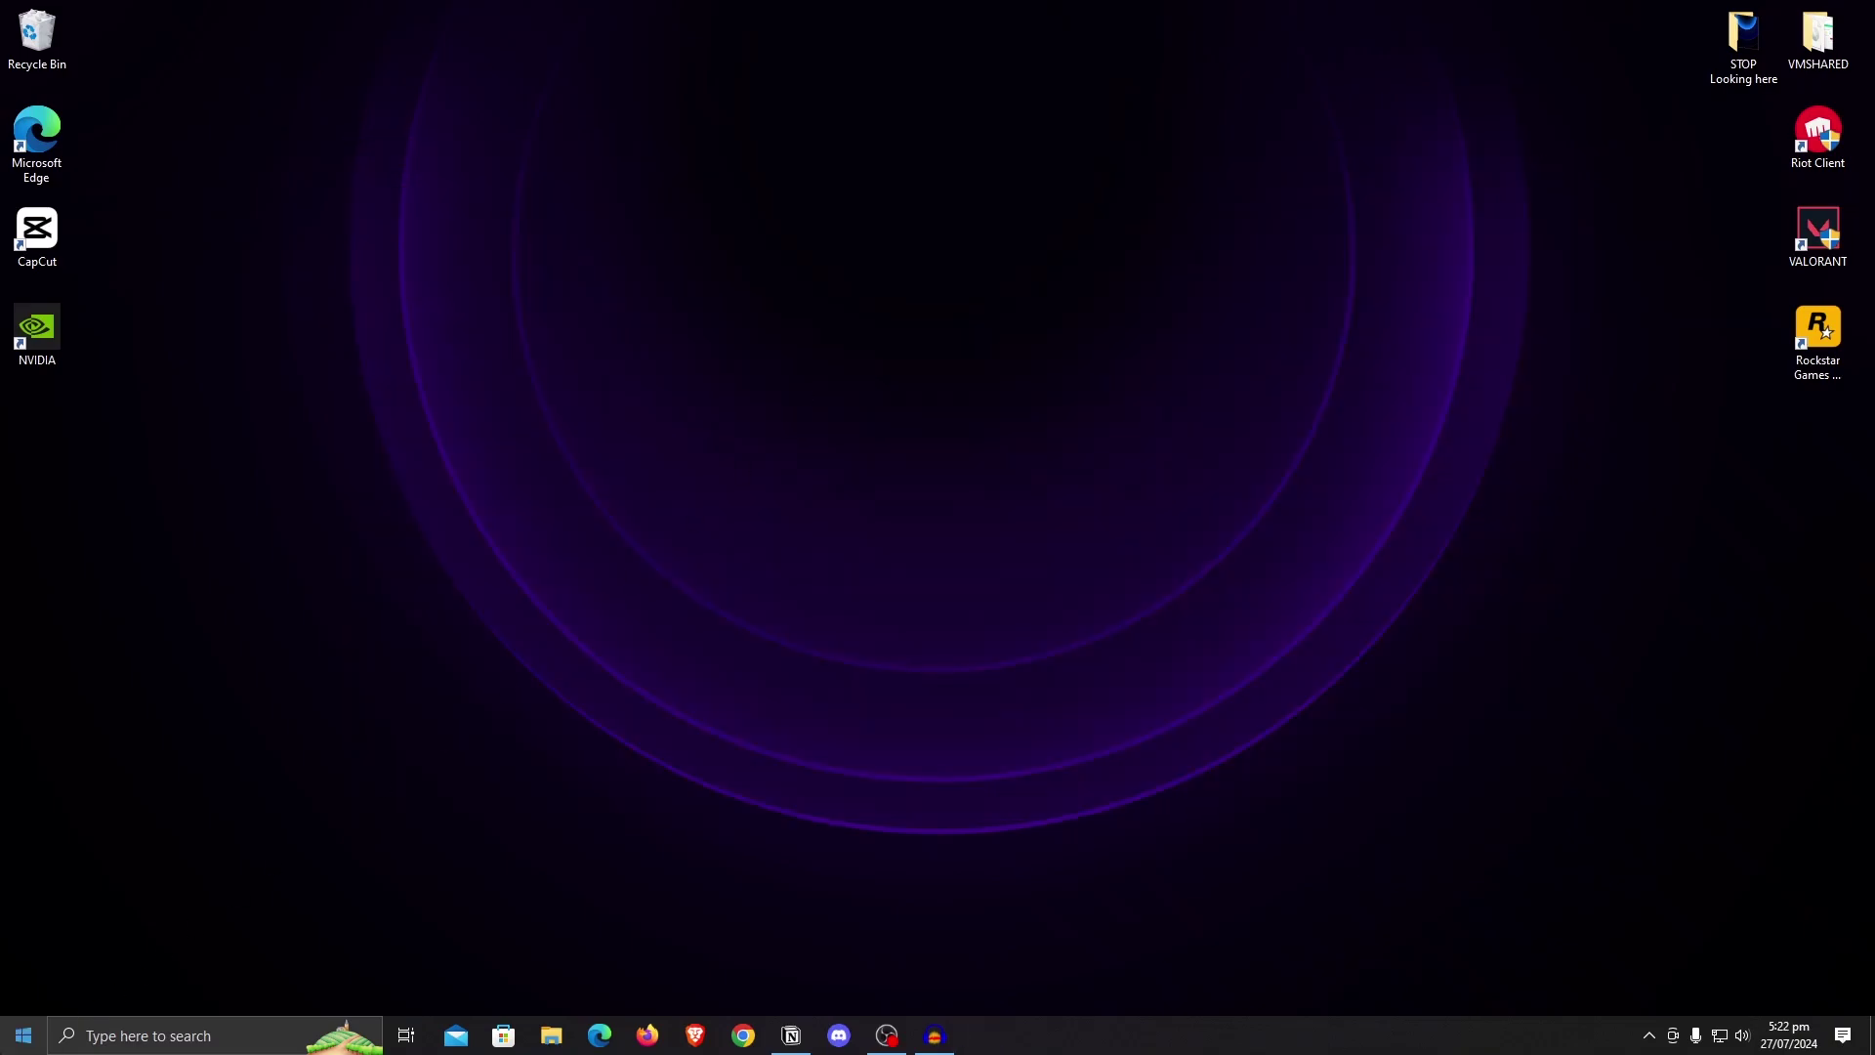
Step: Search 'background apps', confirm 'Let apps run in the background' is Off, and close Settings
left_click(24, 1036)
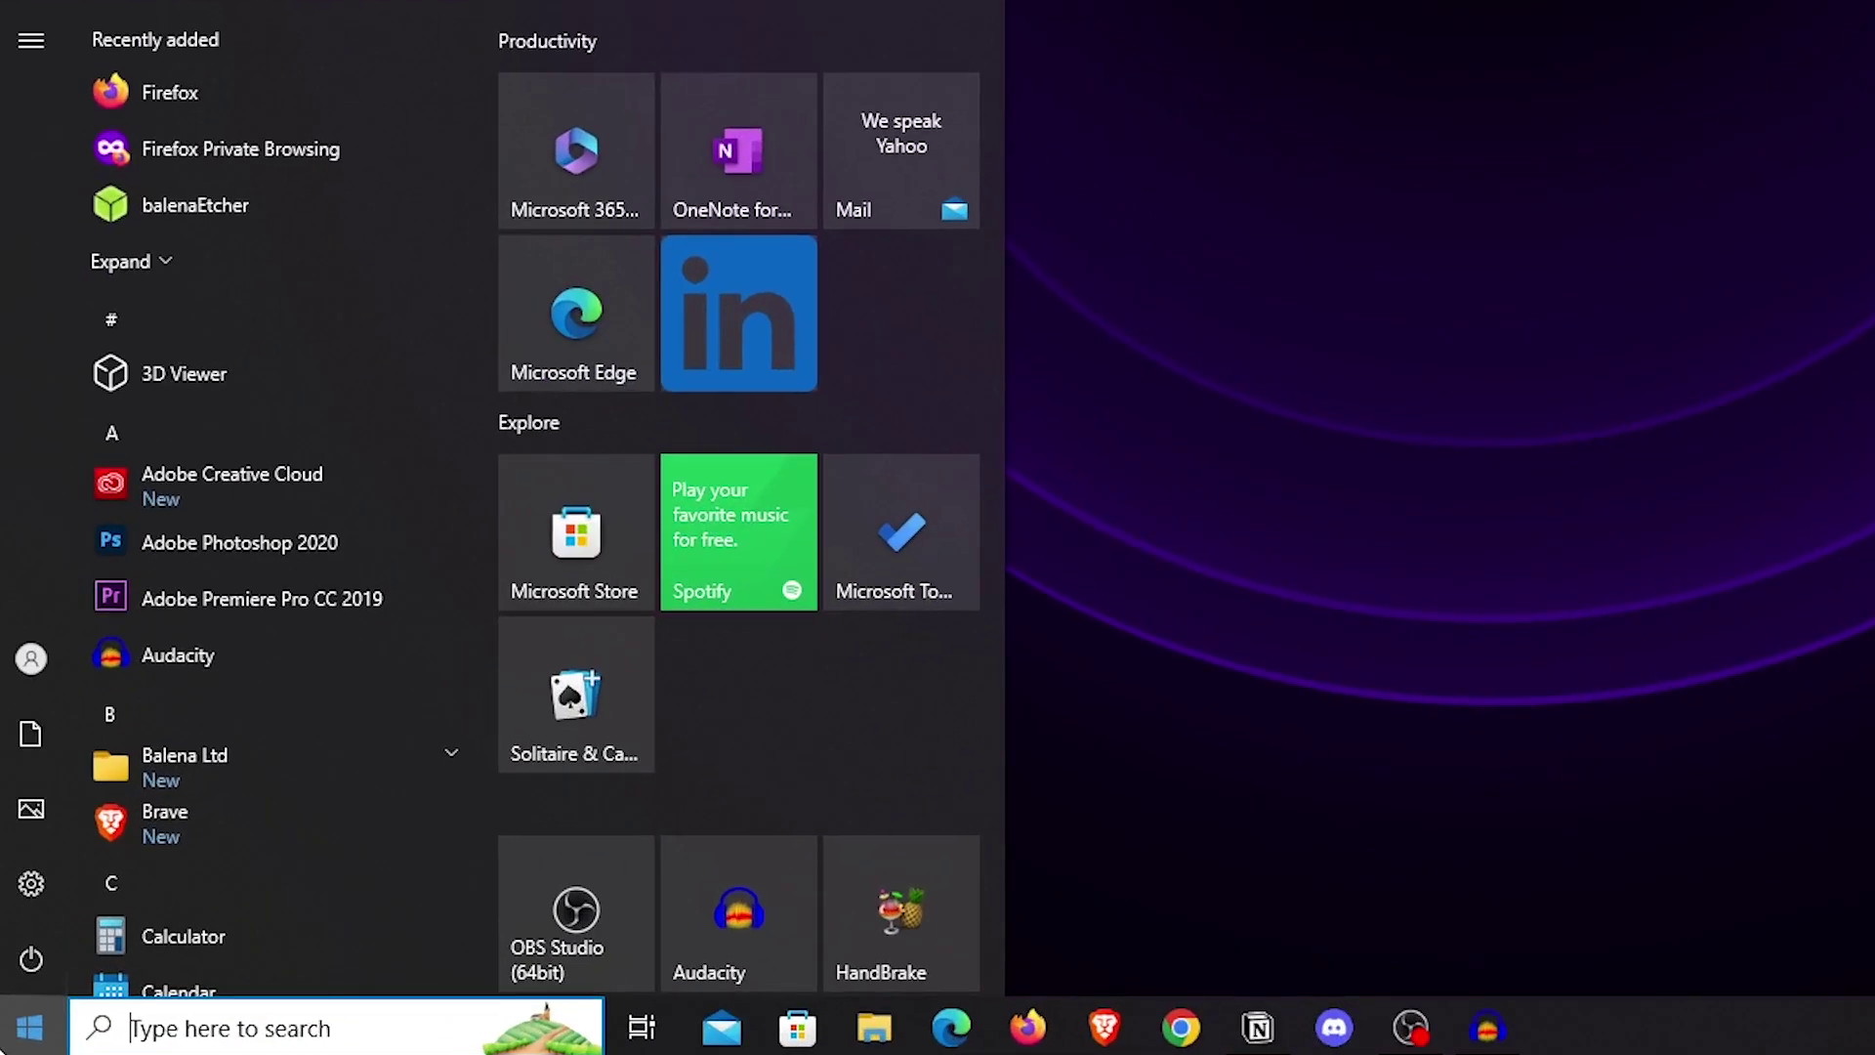
type("ba")
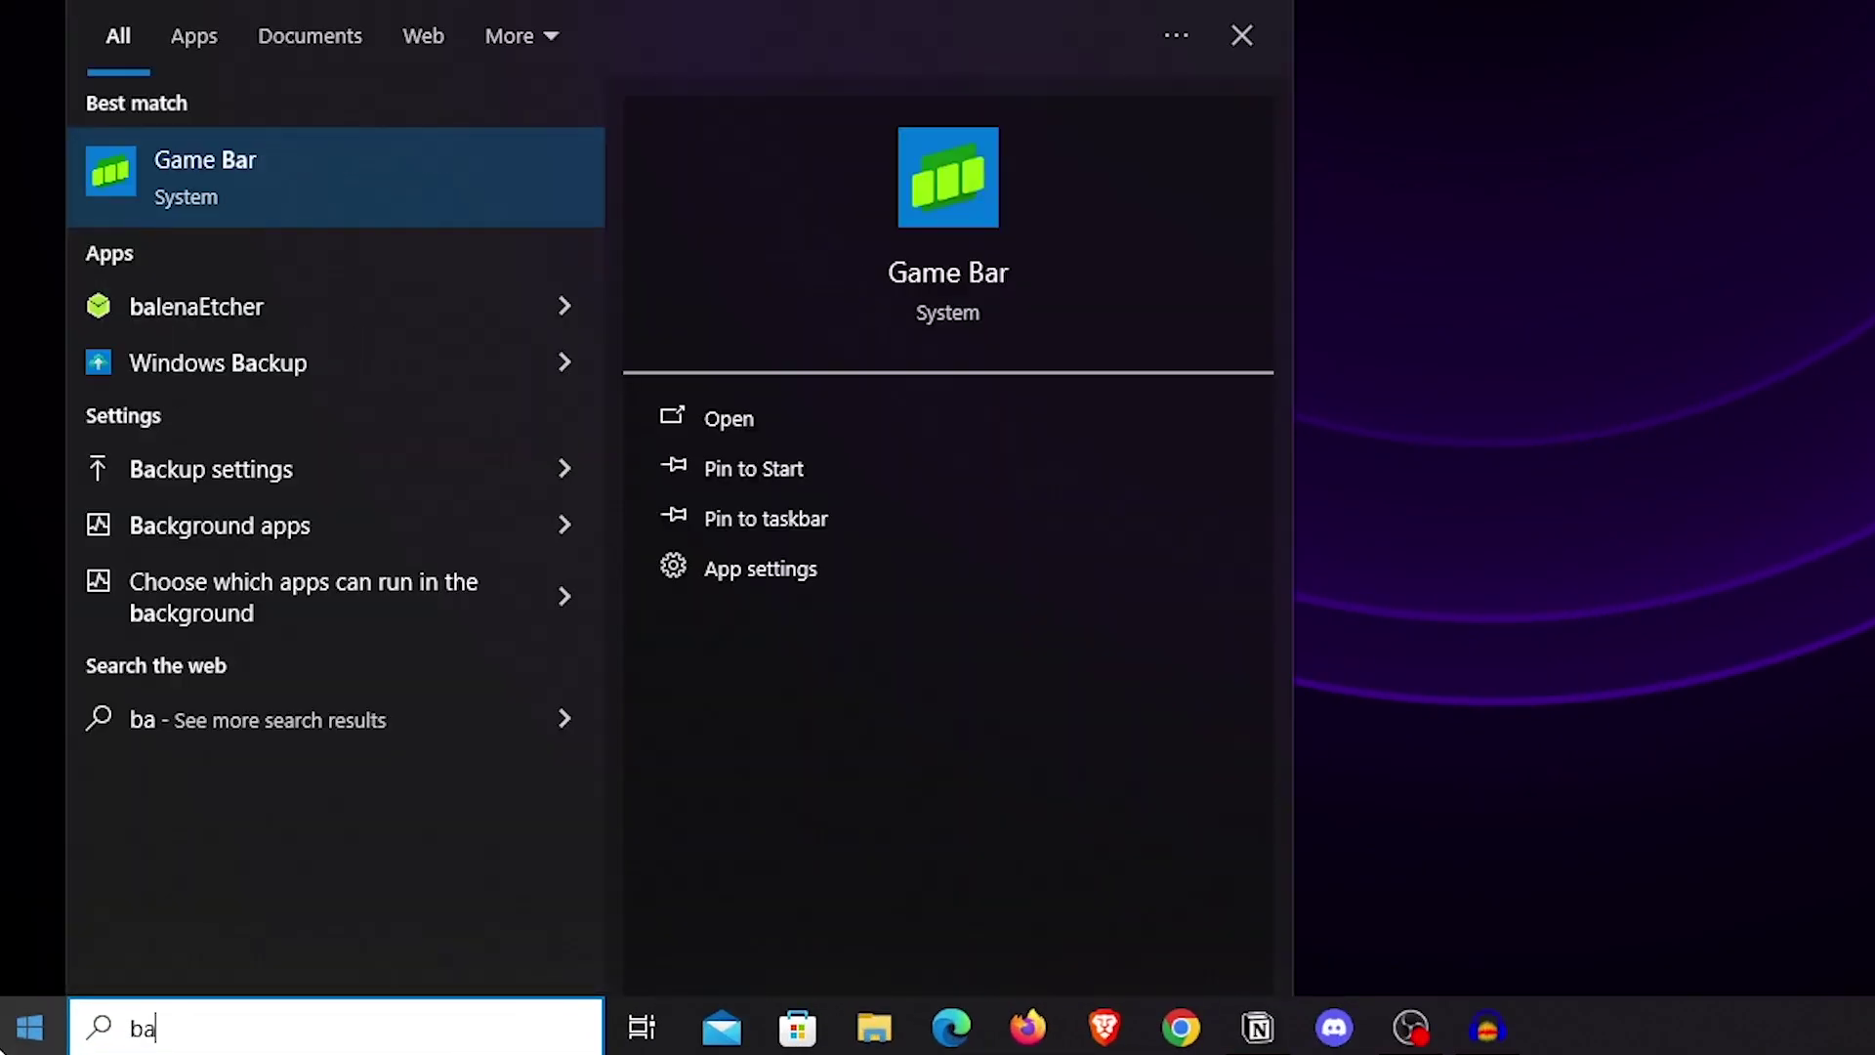
type("ckground apps")
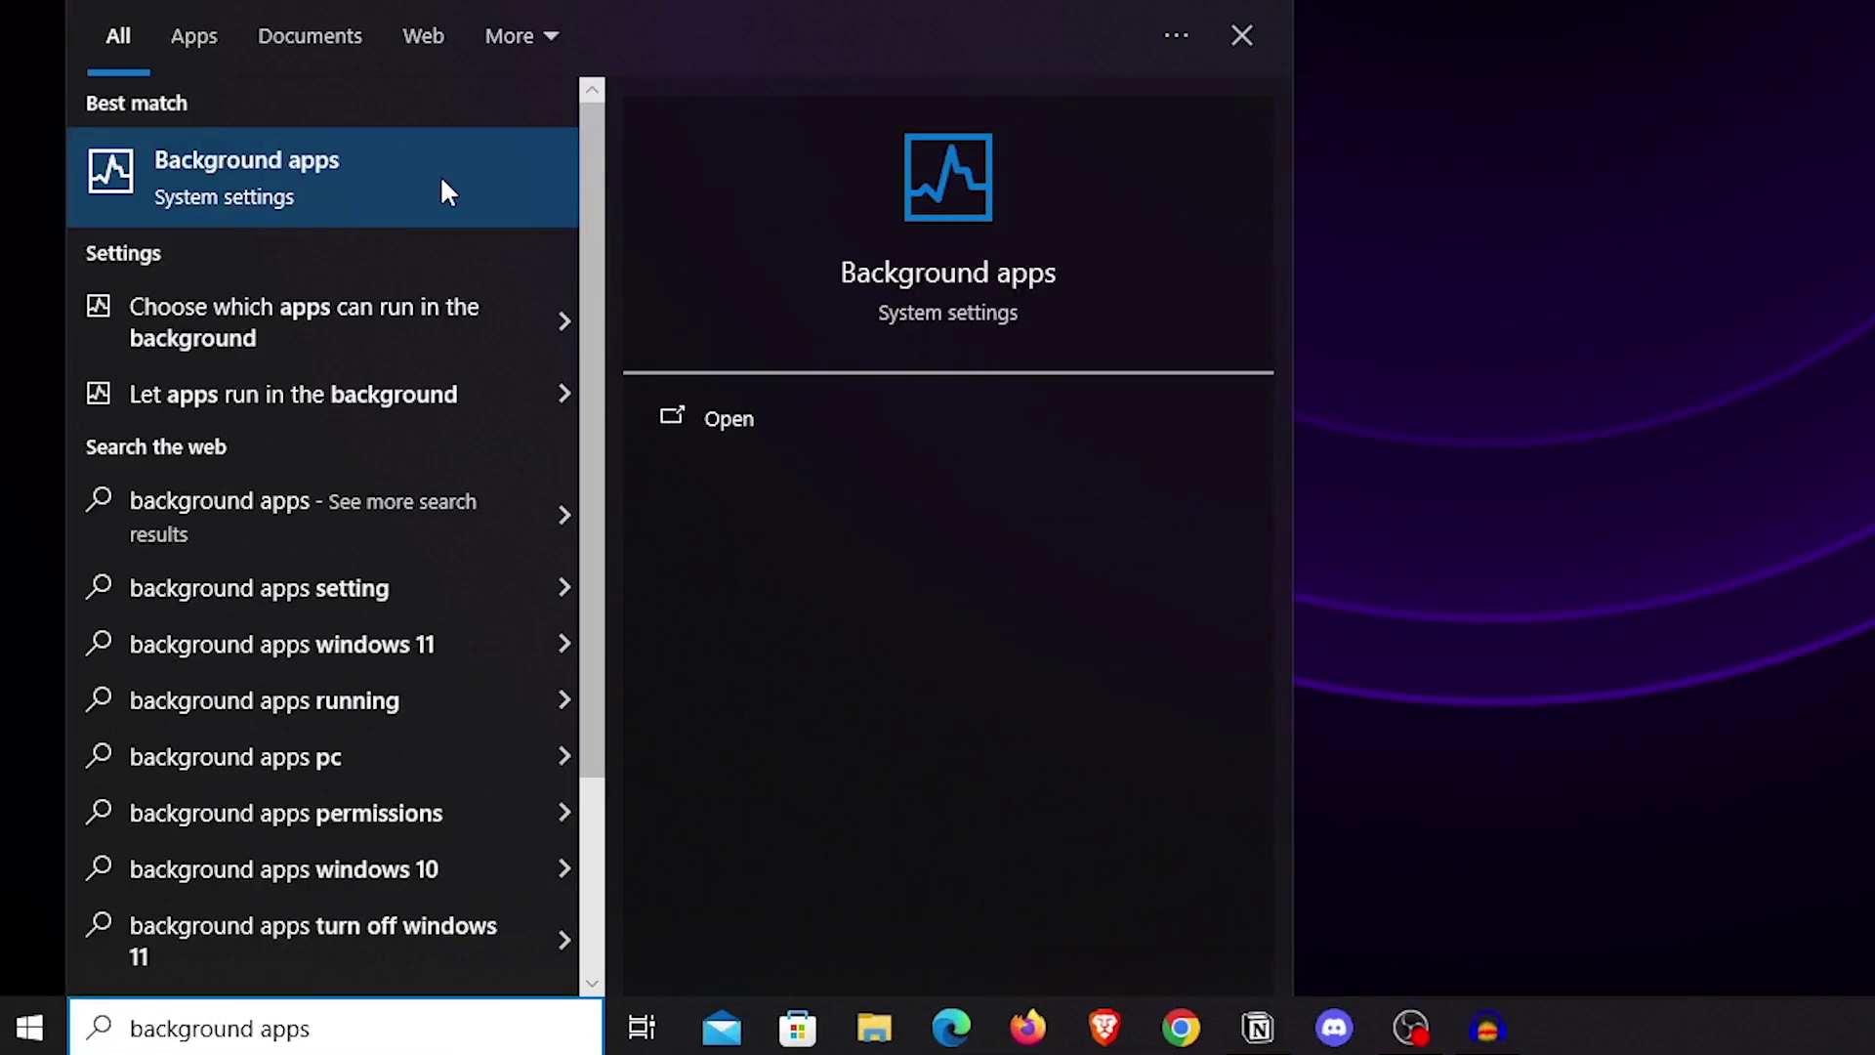
left_click(441, 176)
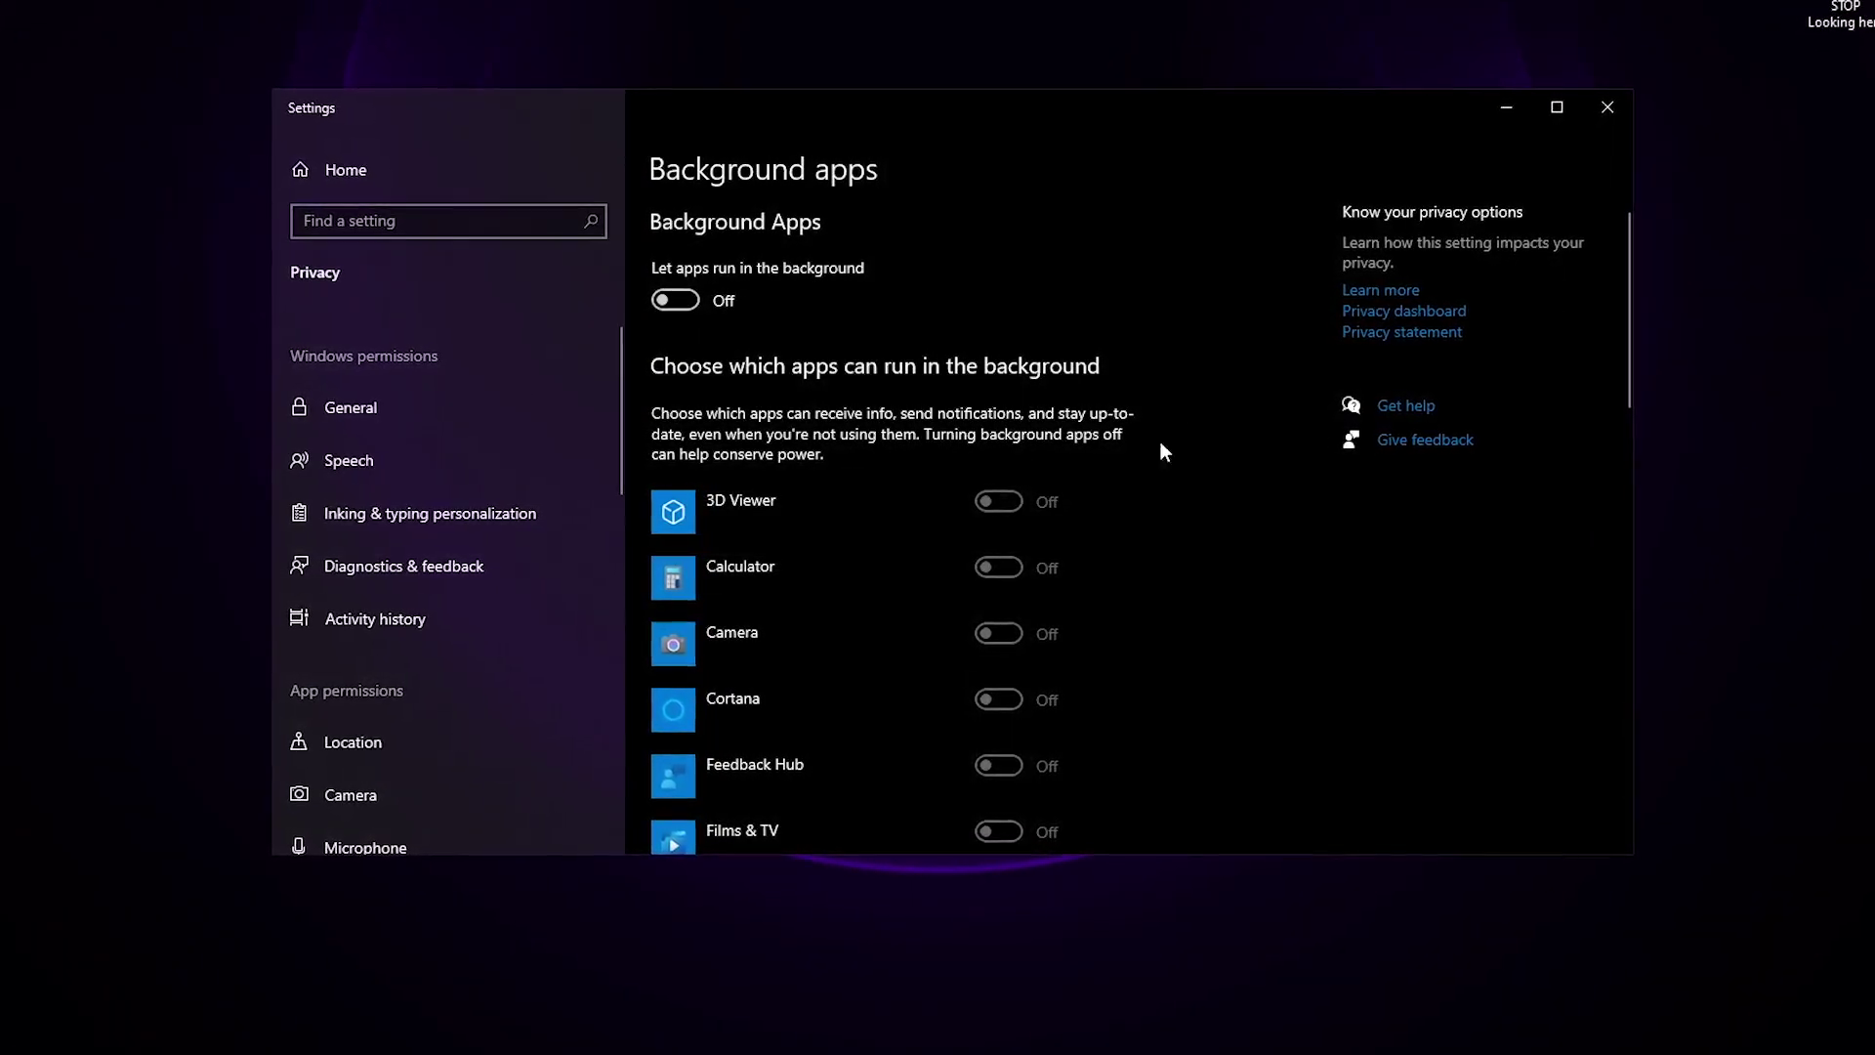
left_click(1615, 113)
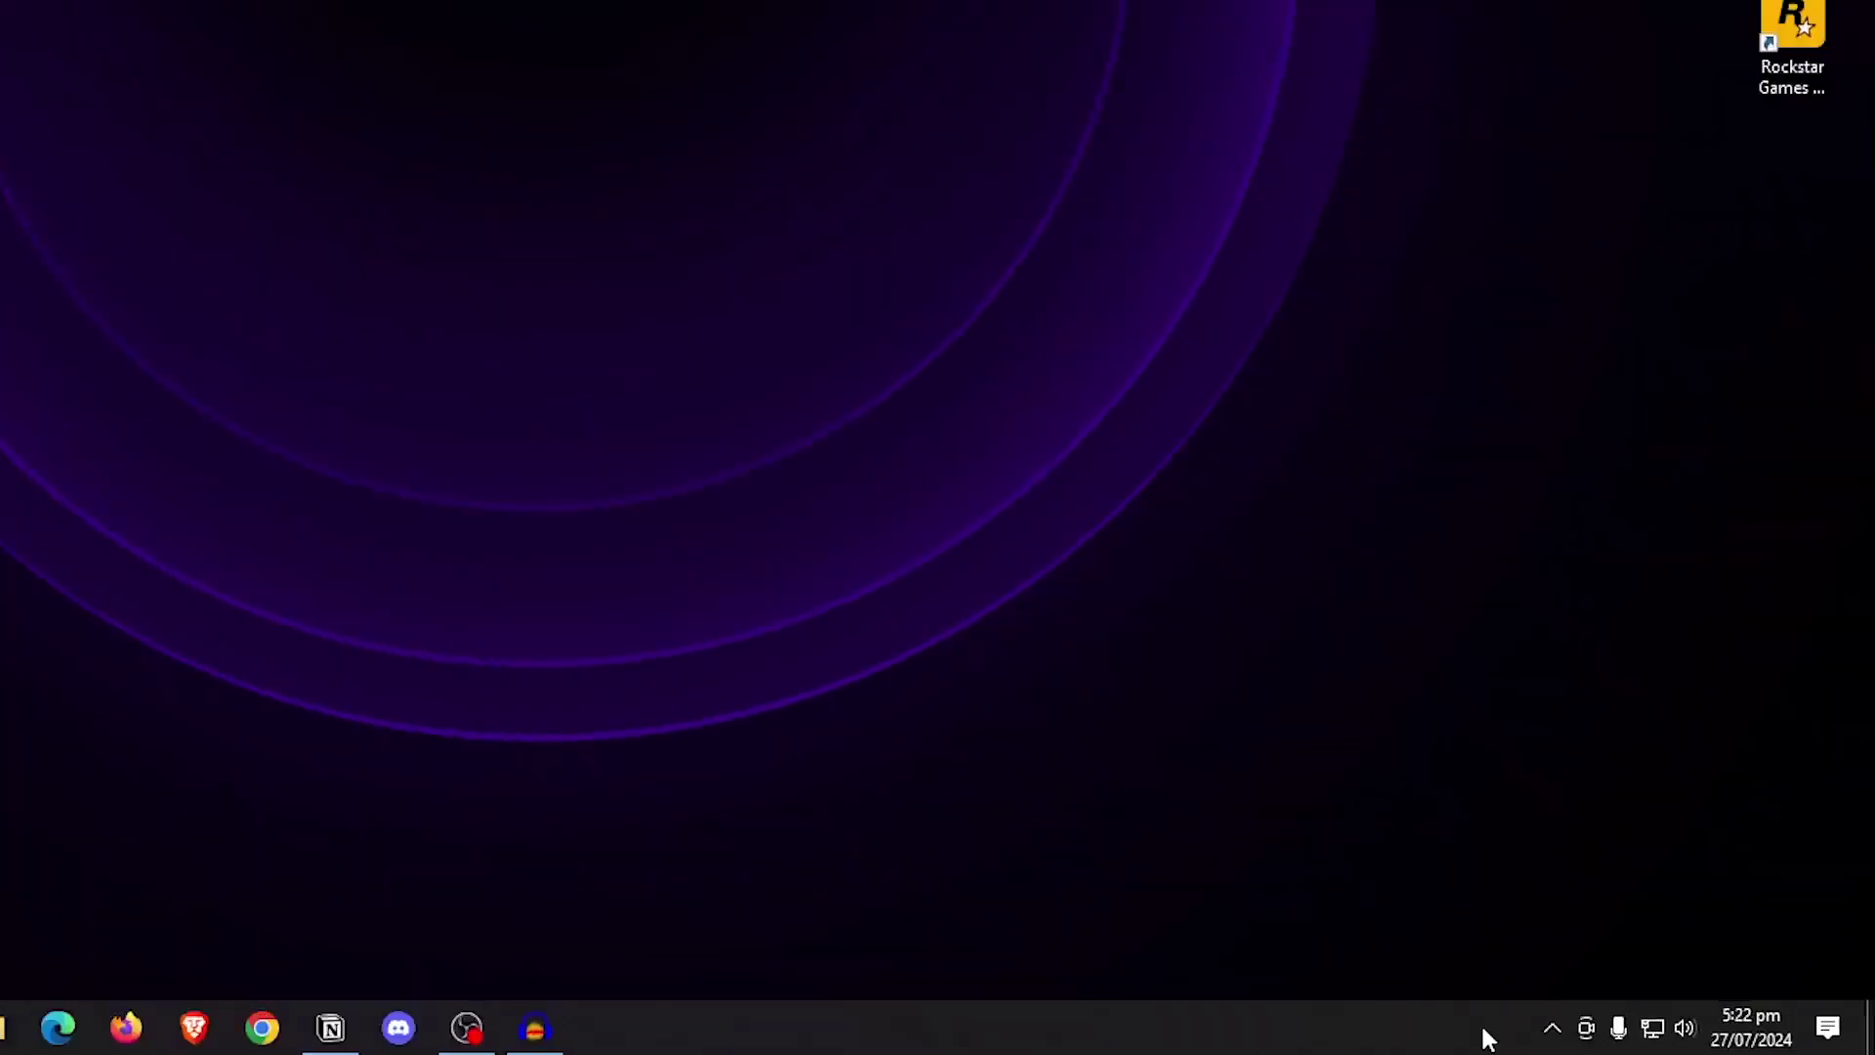
Step: Launch the NVIDIA app from the tray, review Graphics Global Settings, then return to Program Settings
left_click(1552, 1028)
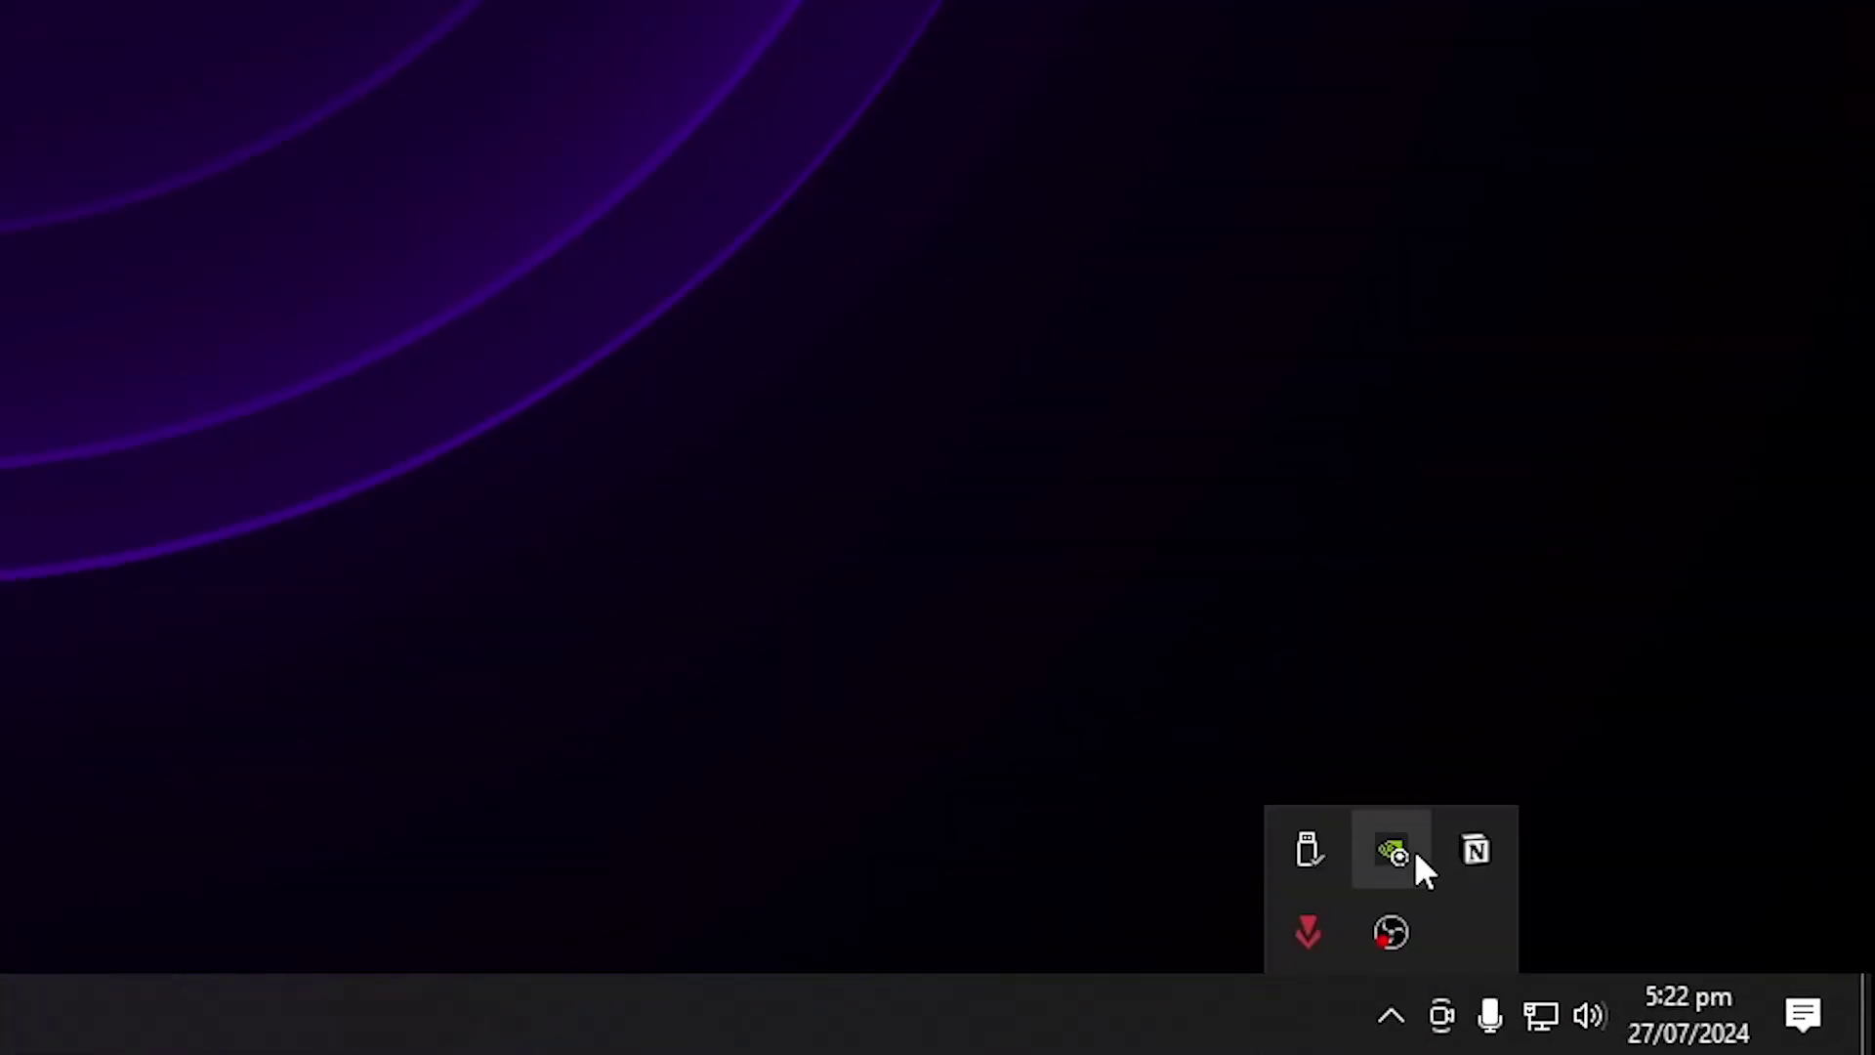
right_click(1568, 919)
left_click(1552, 701)
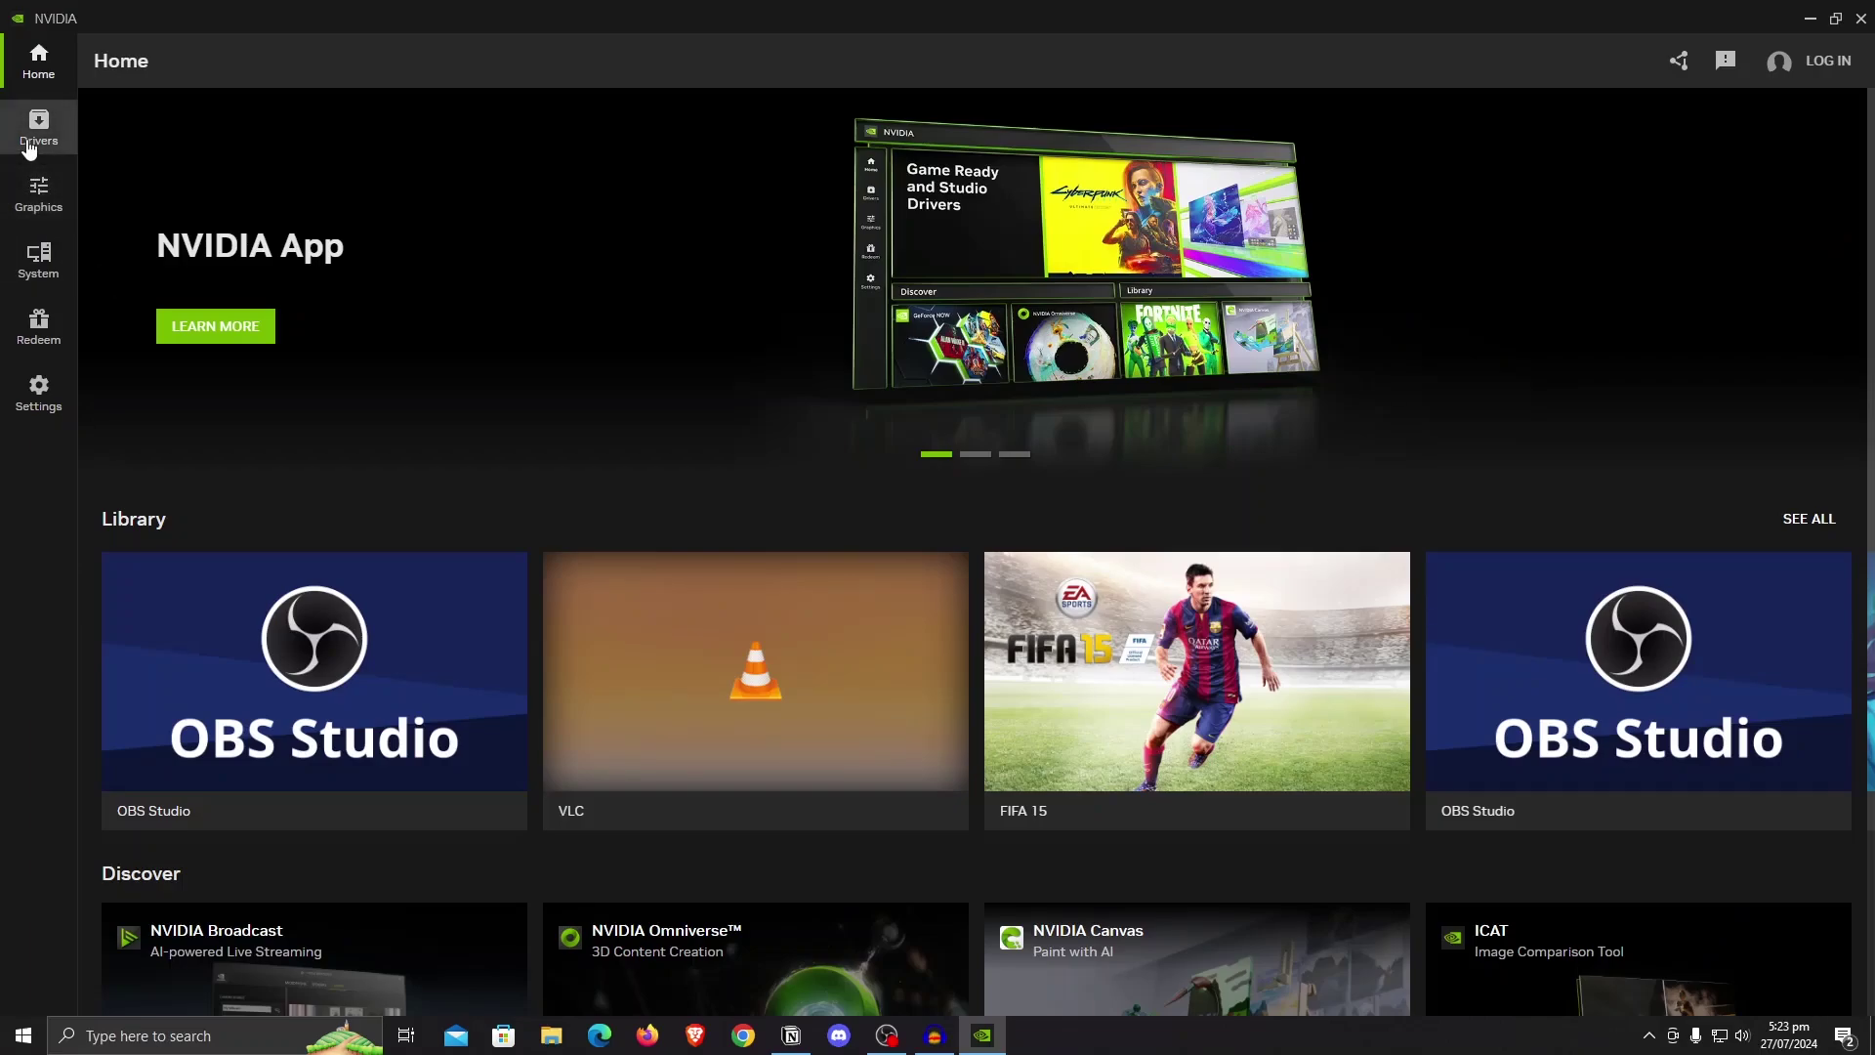
left_click(38, 137)
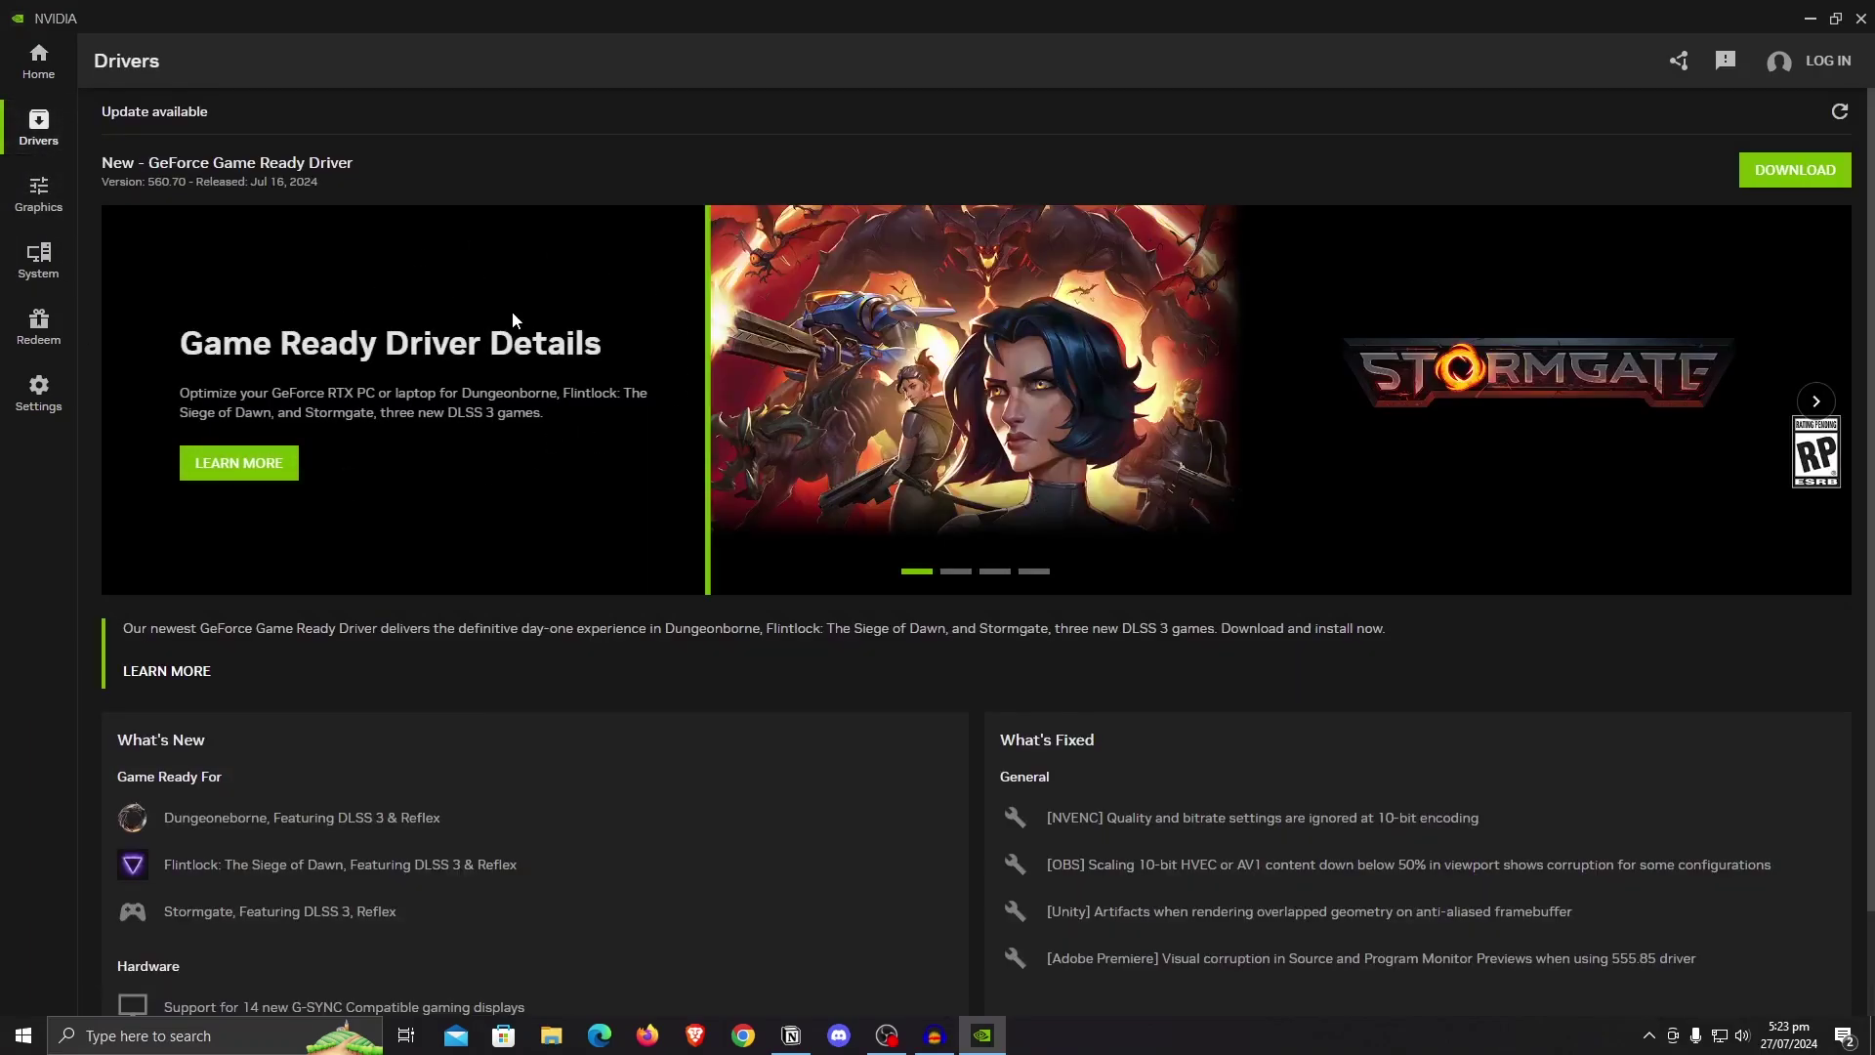
left_click(41, 200)
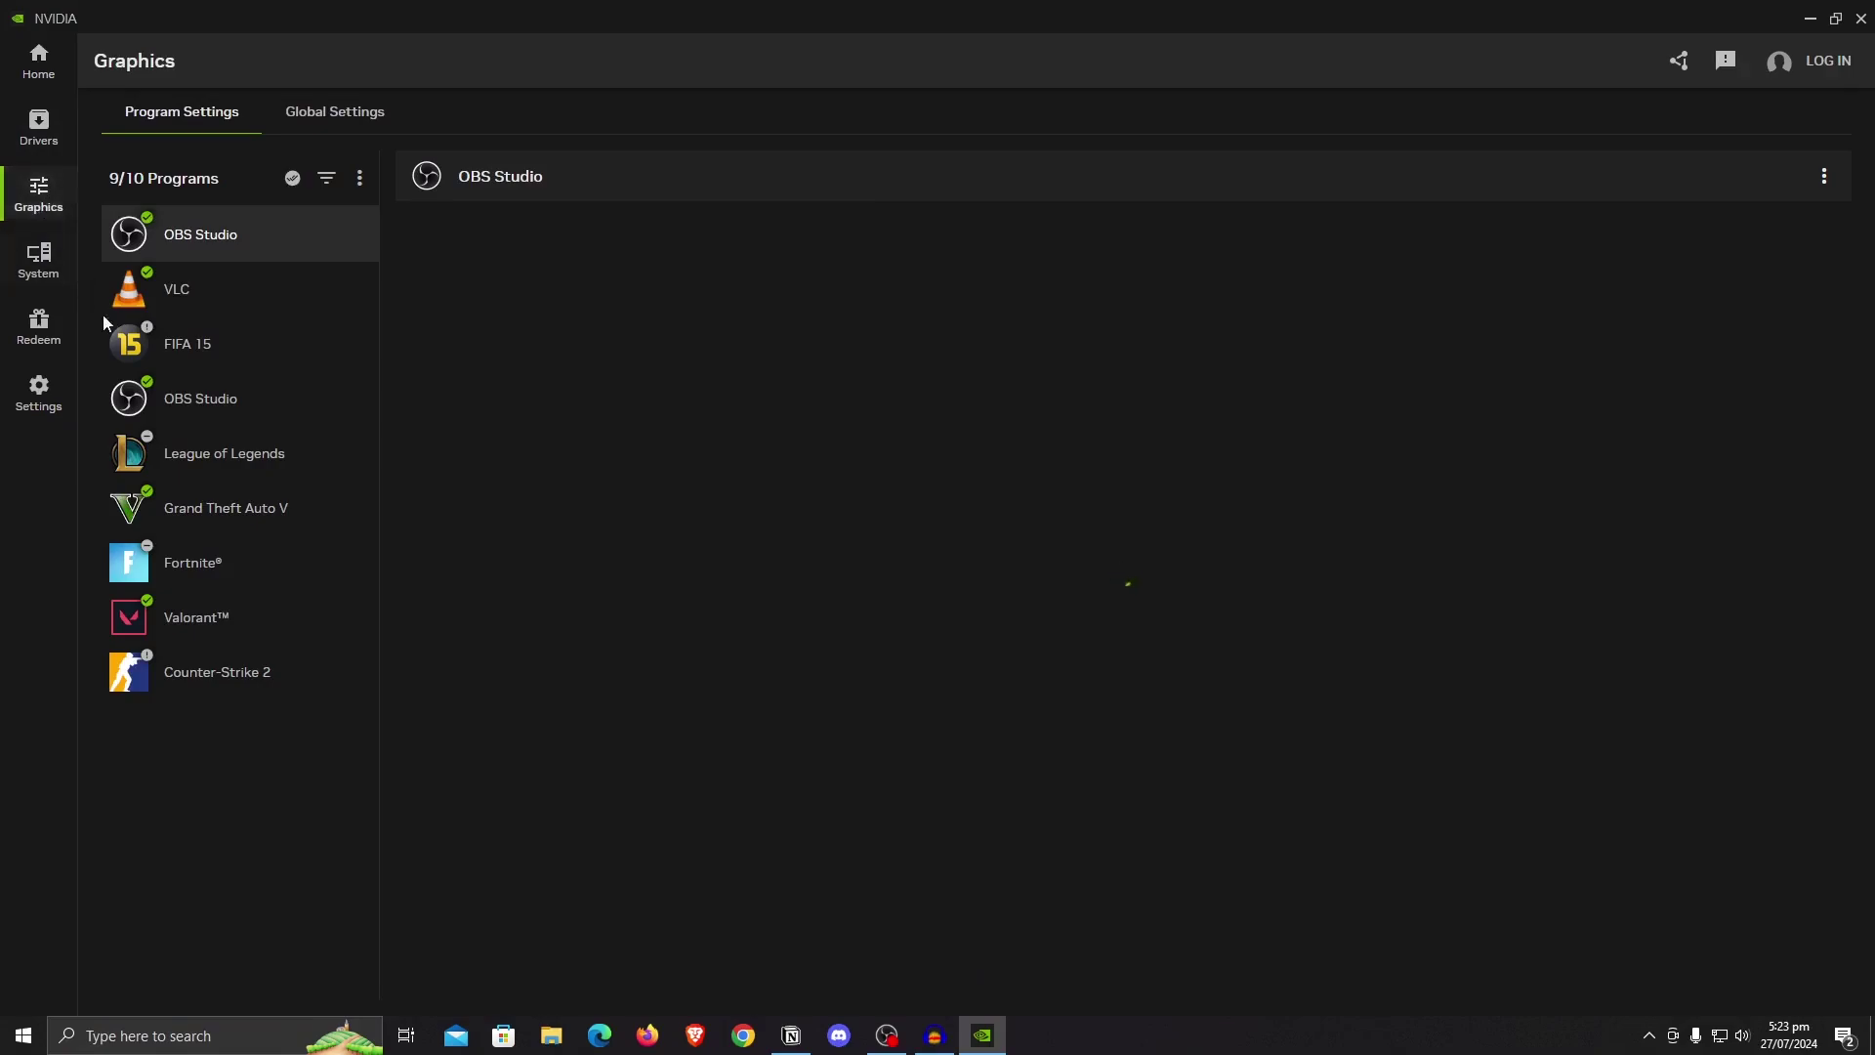
left_click(328, 117)
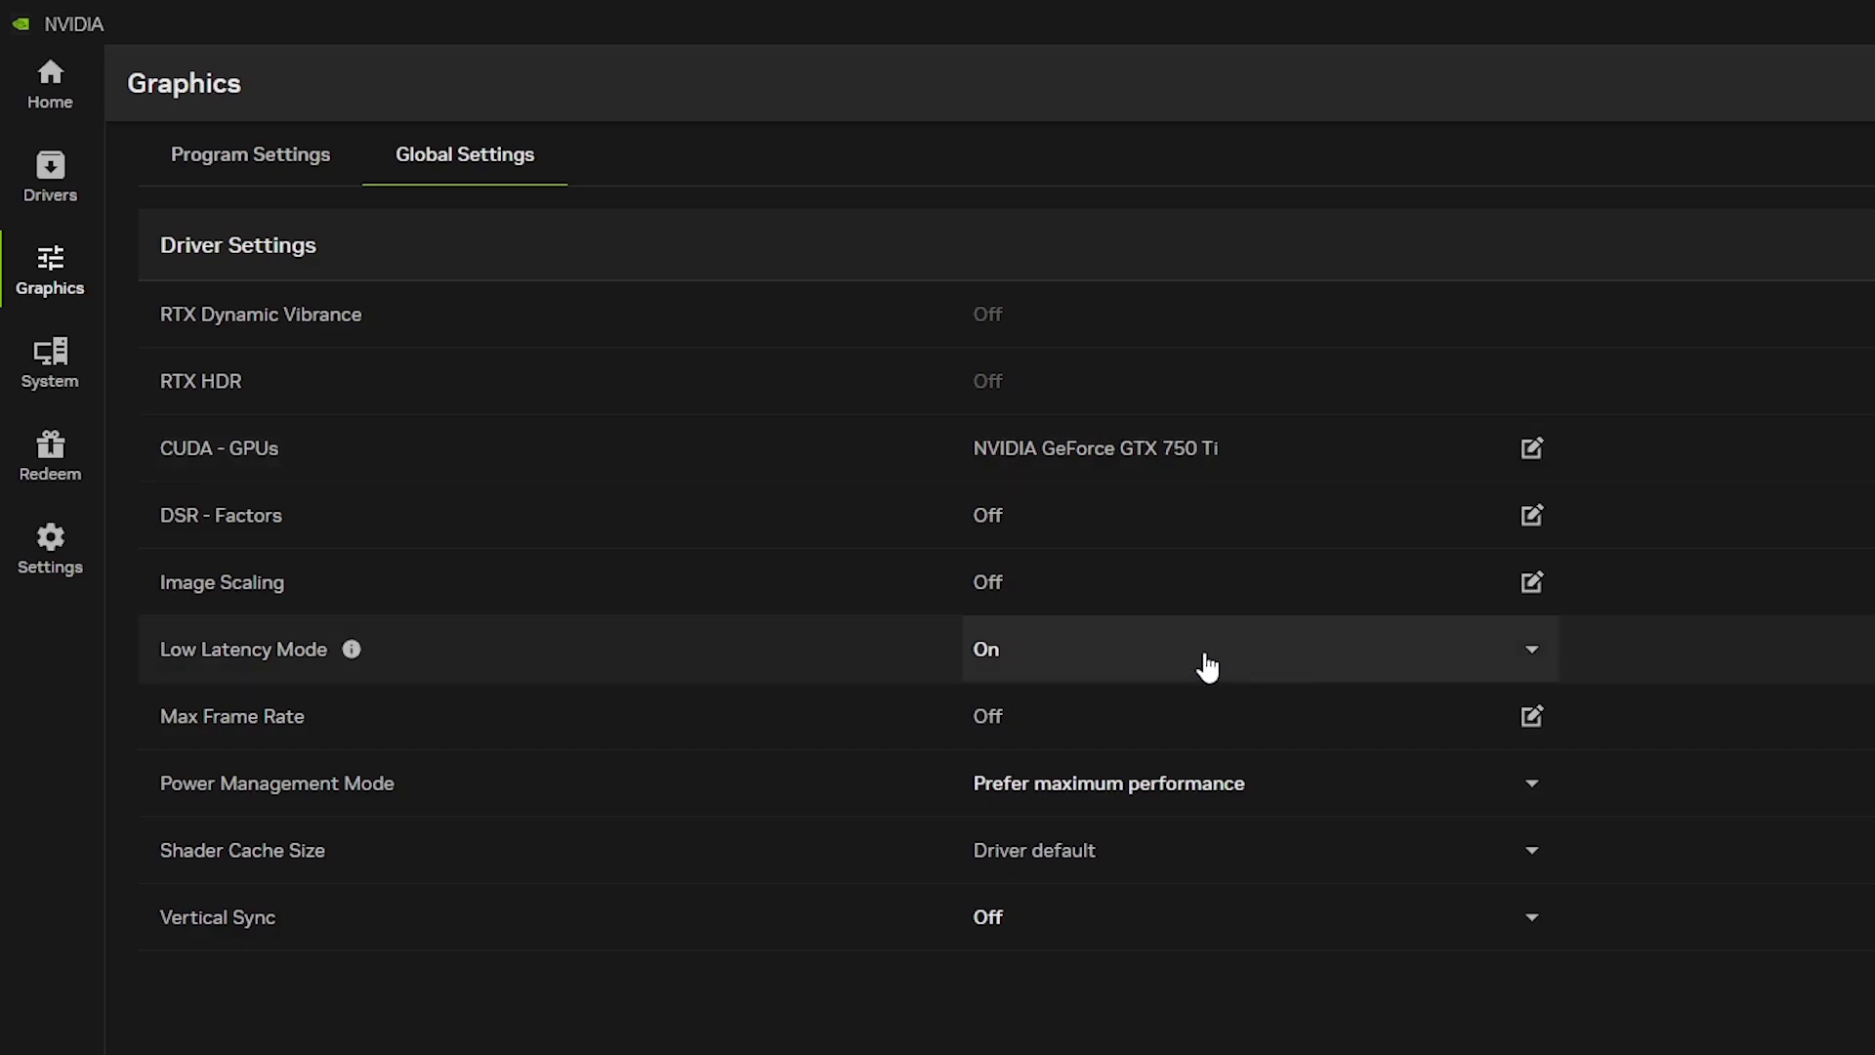
left_click(254, 160)
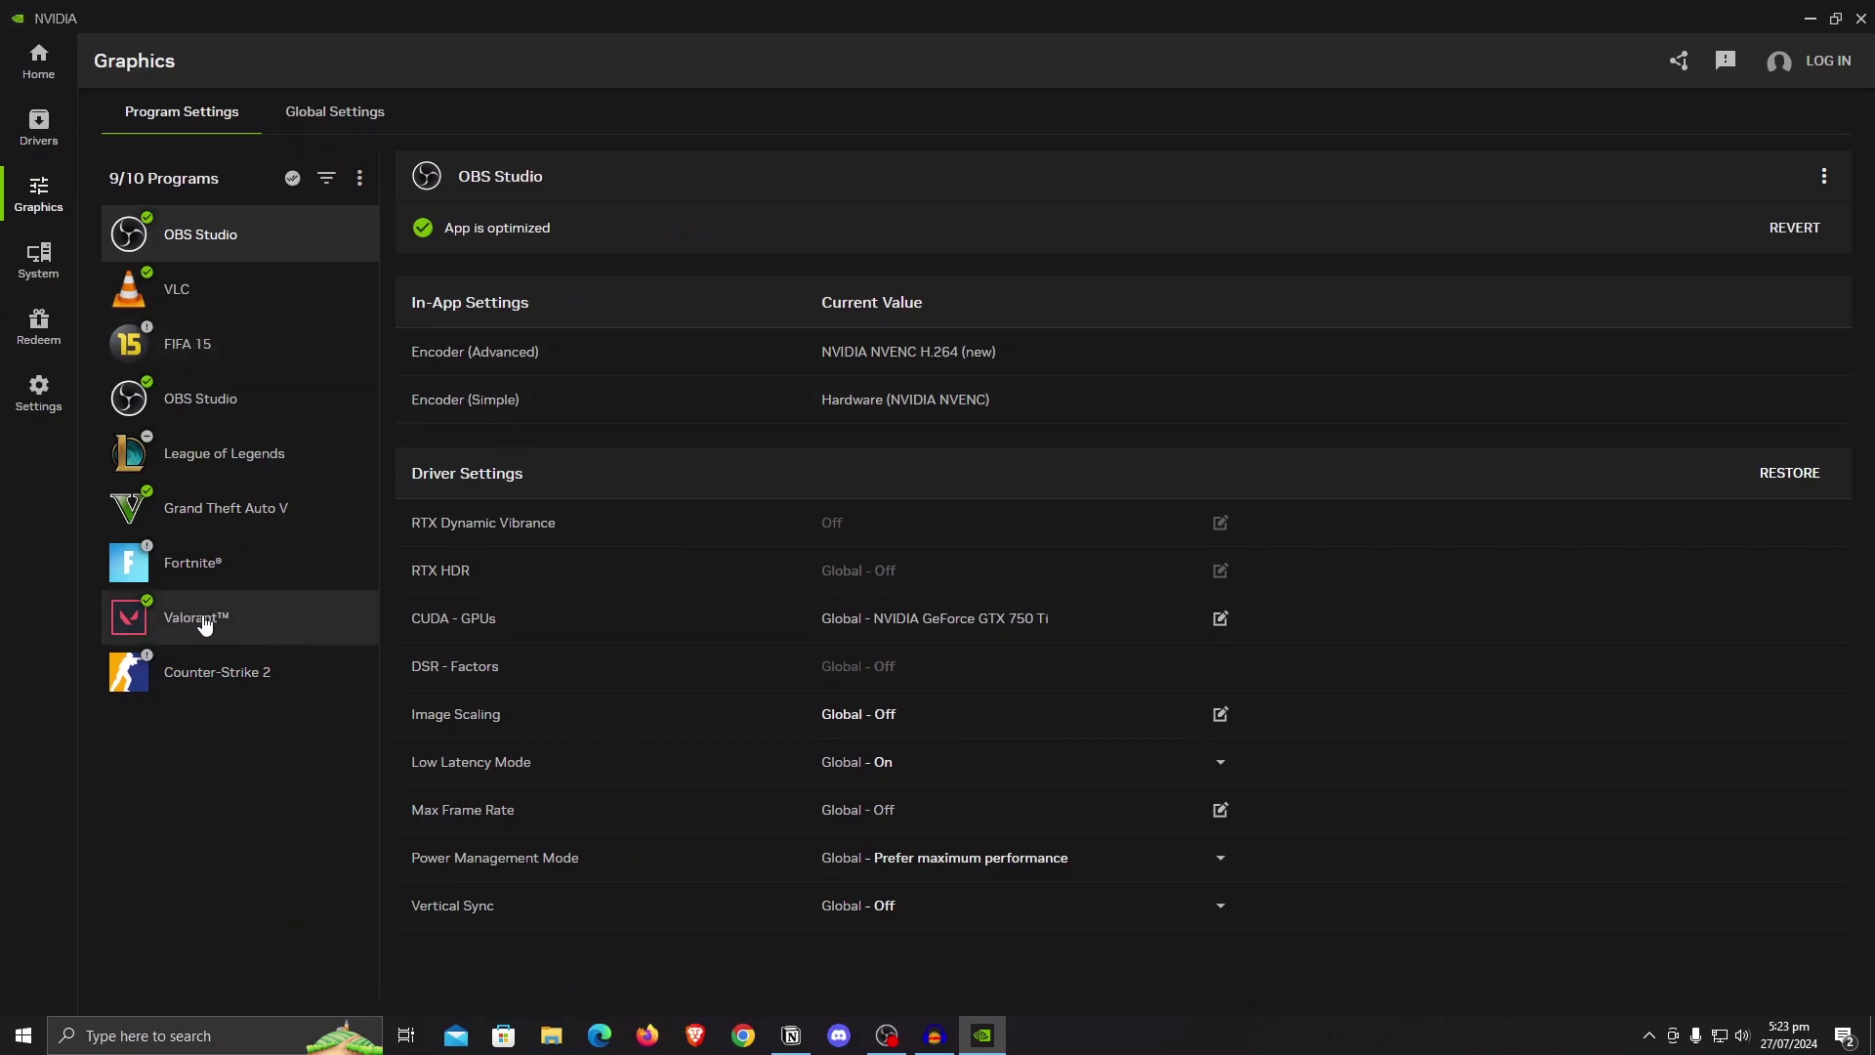
Step: Select Valorant in Program Settings and review its display, quality and driver settings
left_click(204, 625)
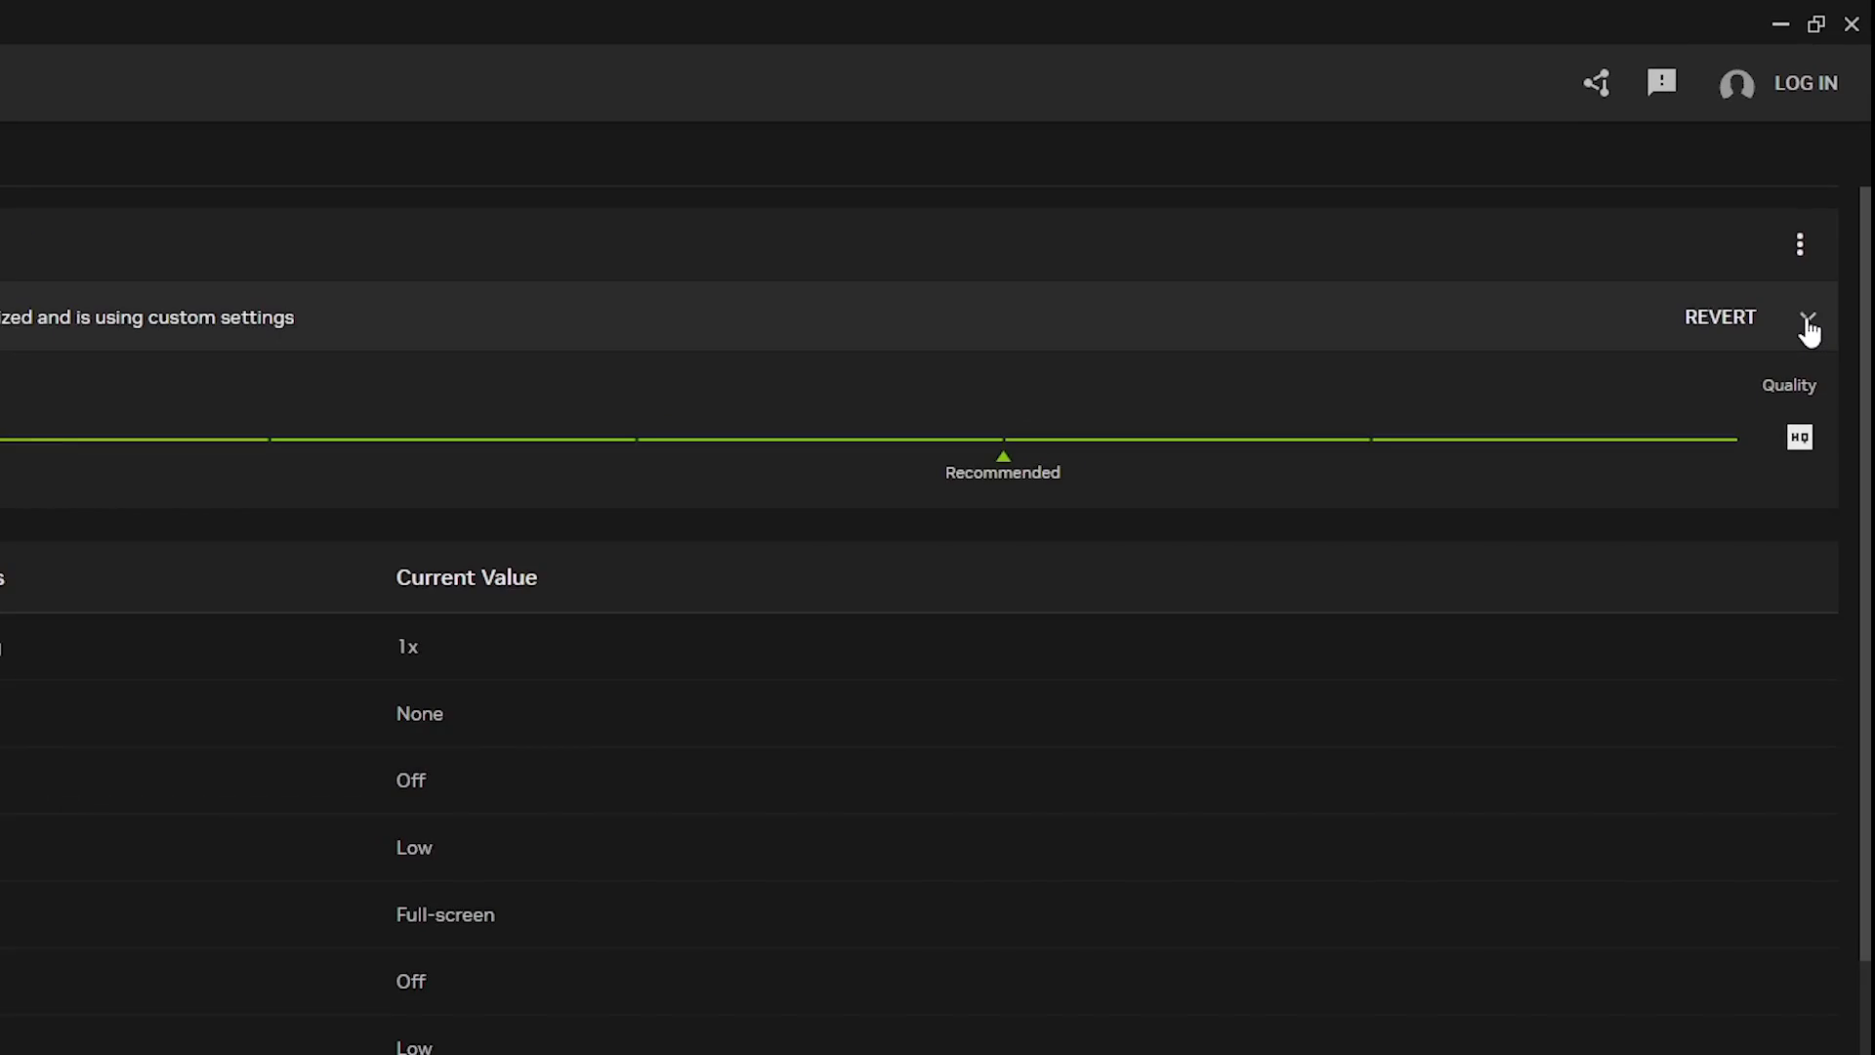
left_click(1830, 229)
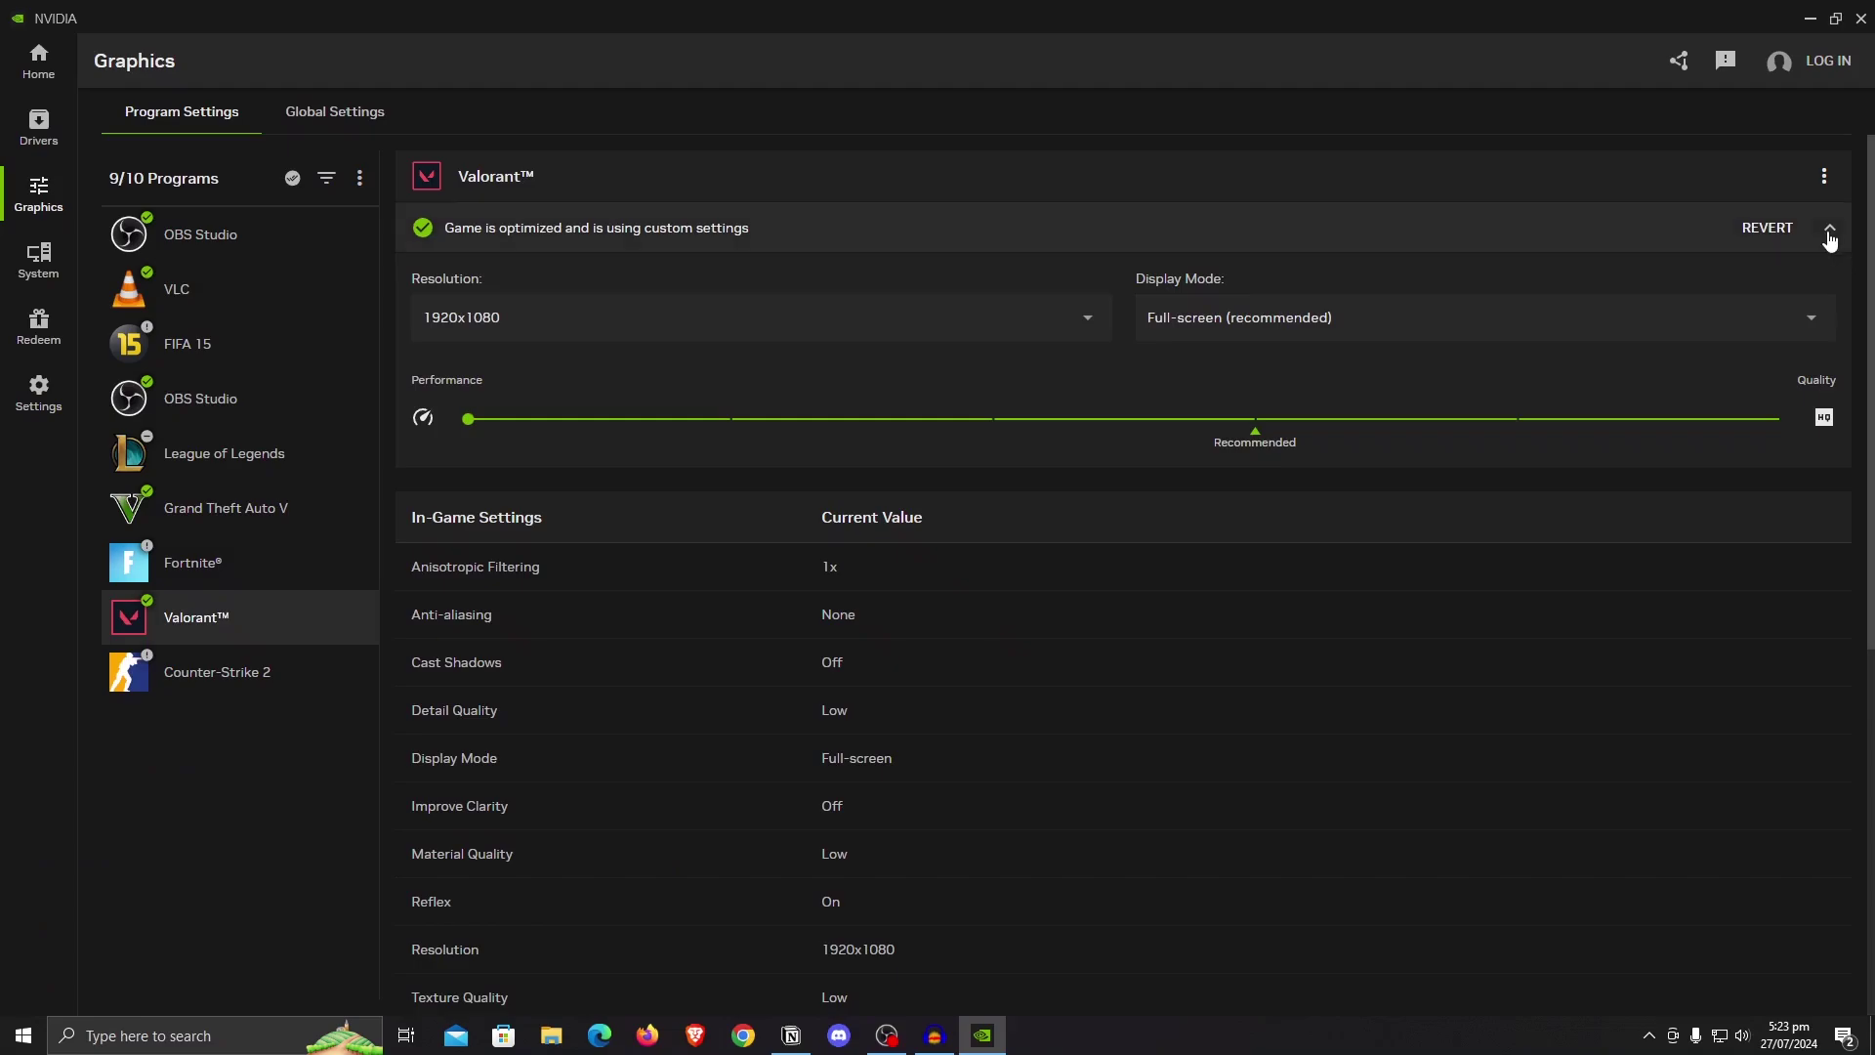
left_click(1808, 316)
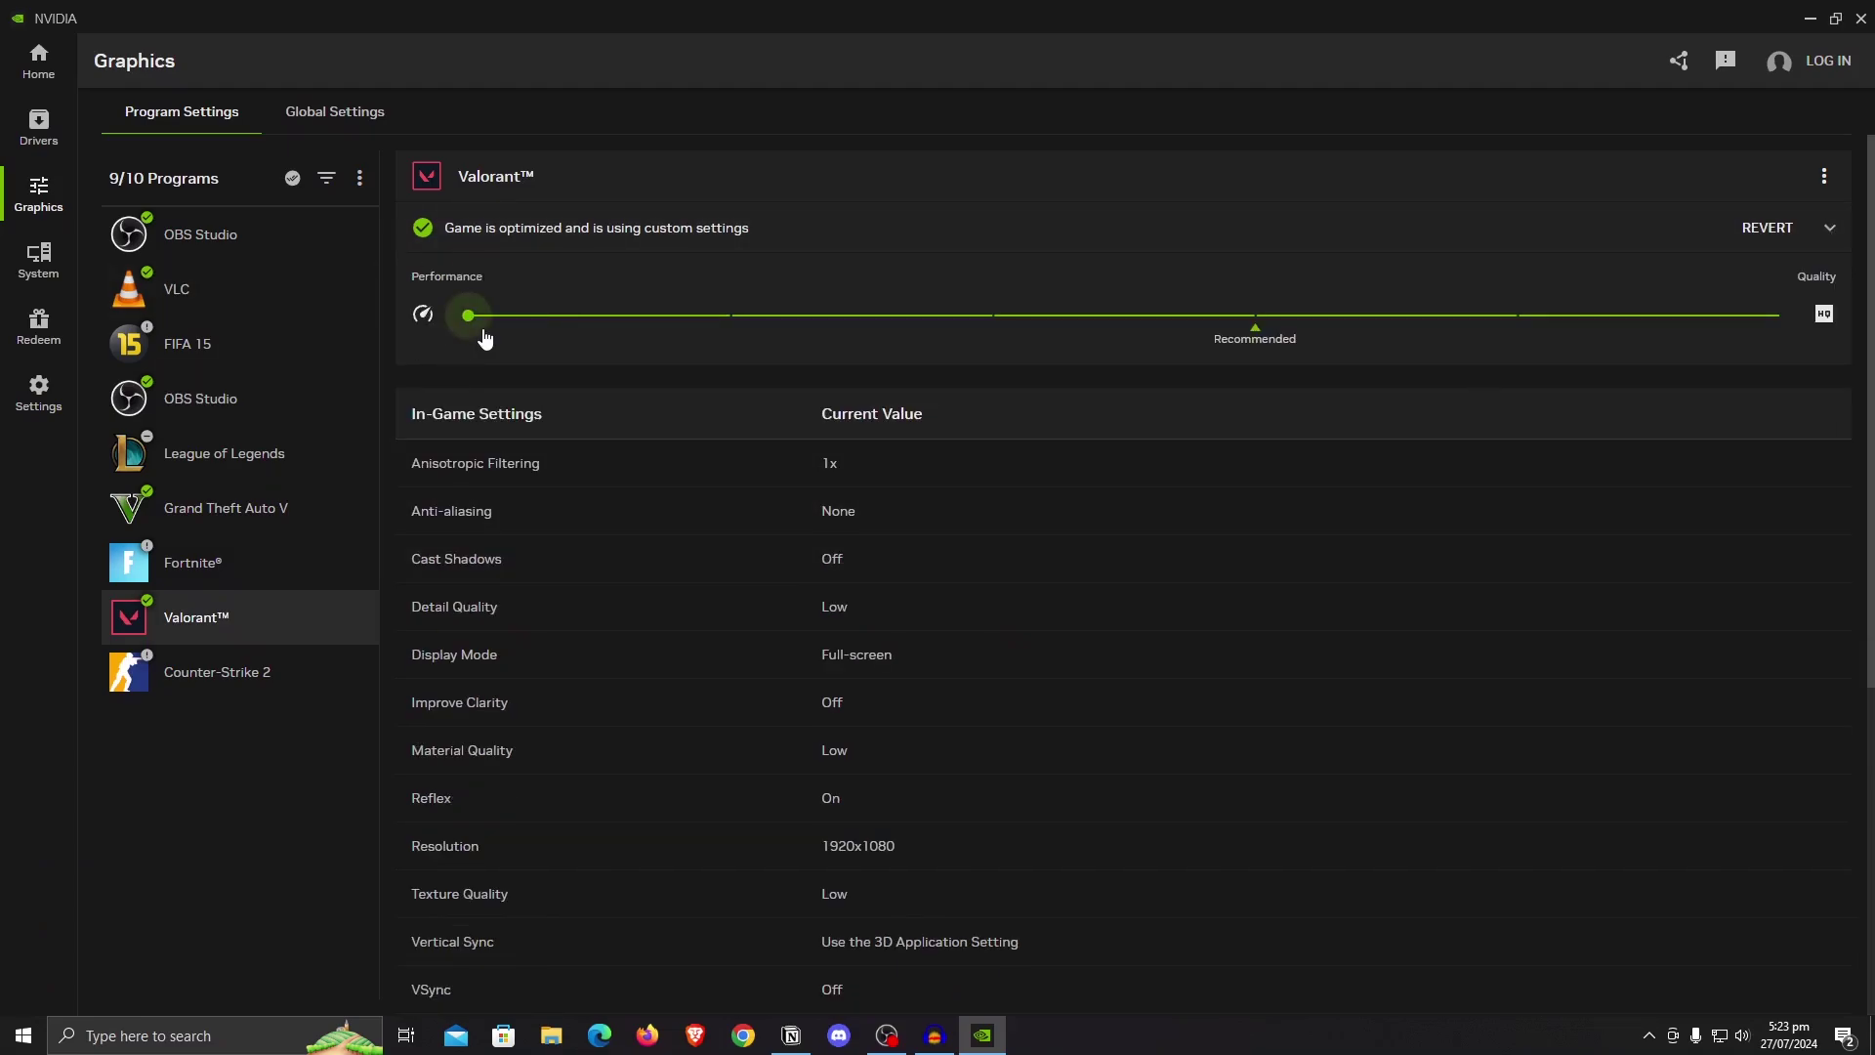
scroll(928, 554, "down", 2)
scroll(960, 391, "down", 1)
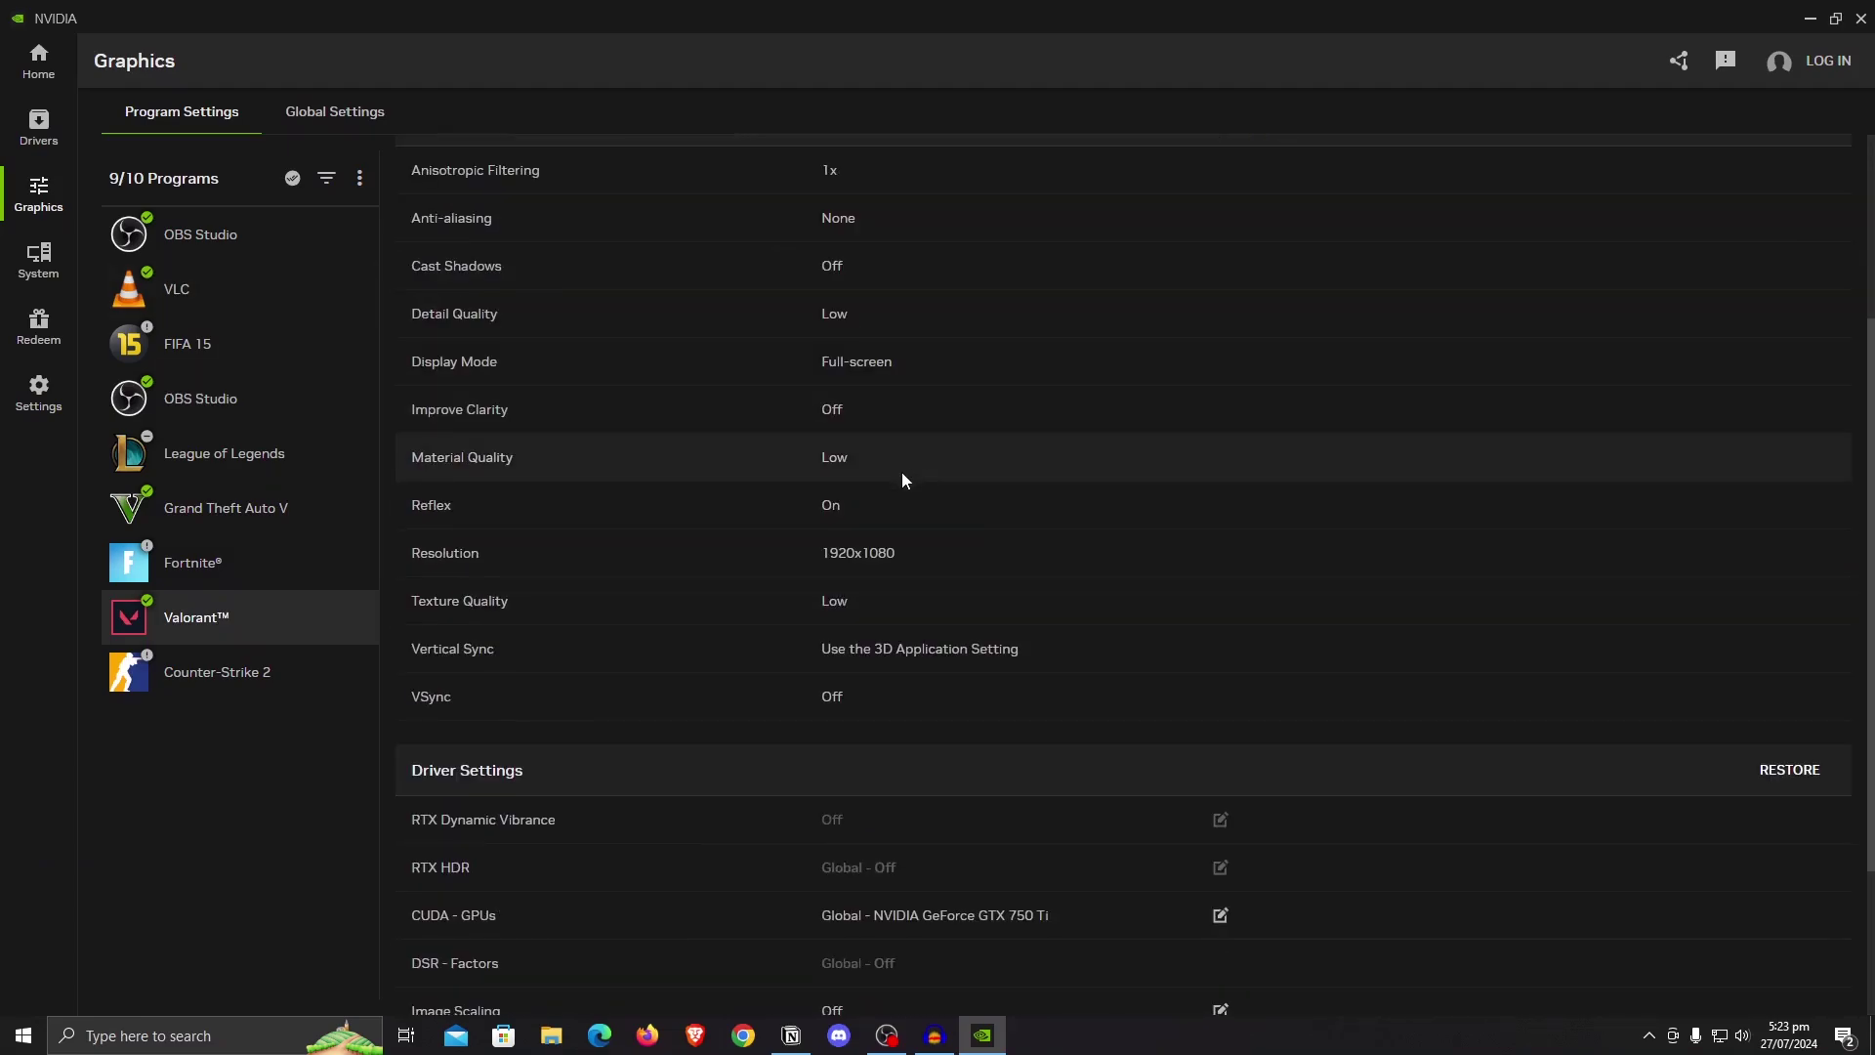
scroll(928, 547, "up", 1)
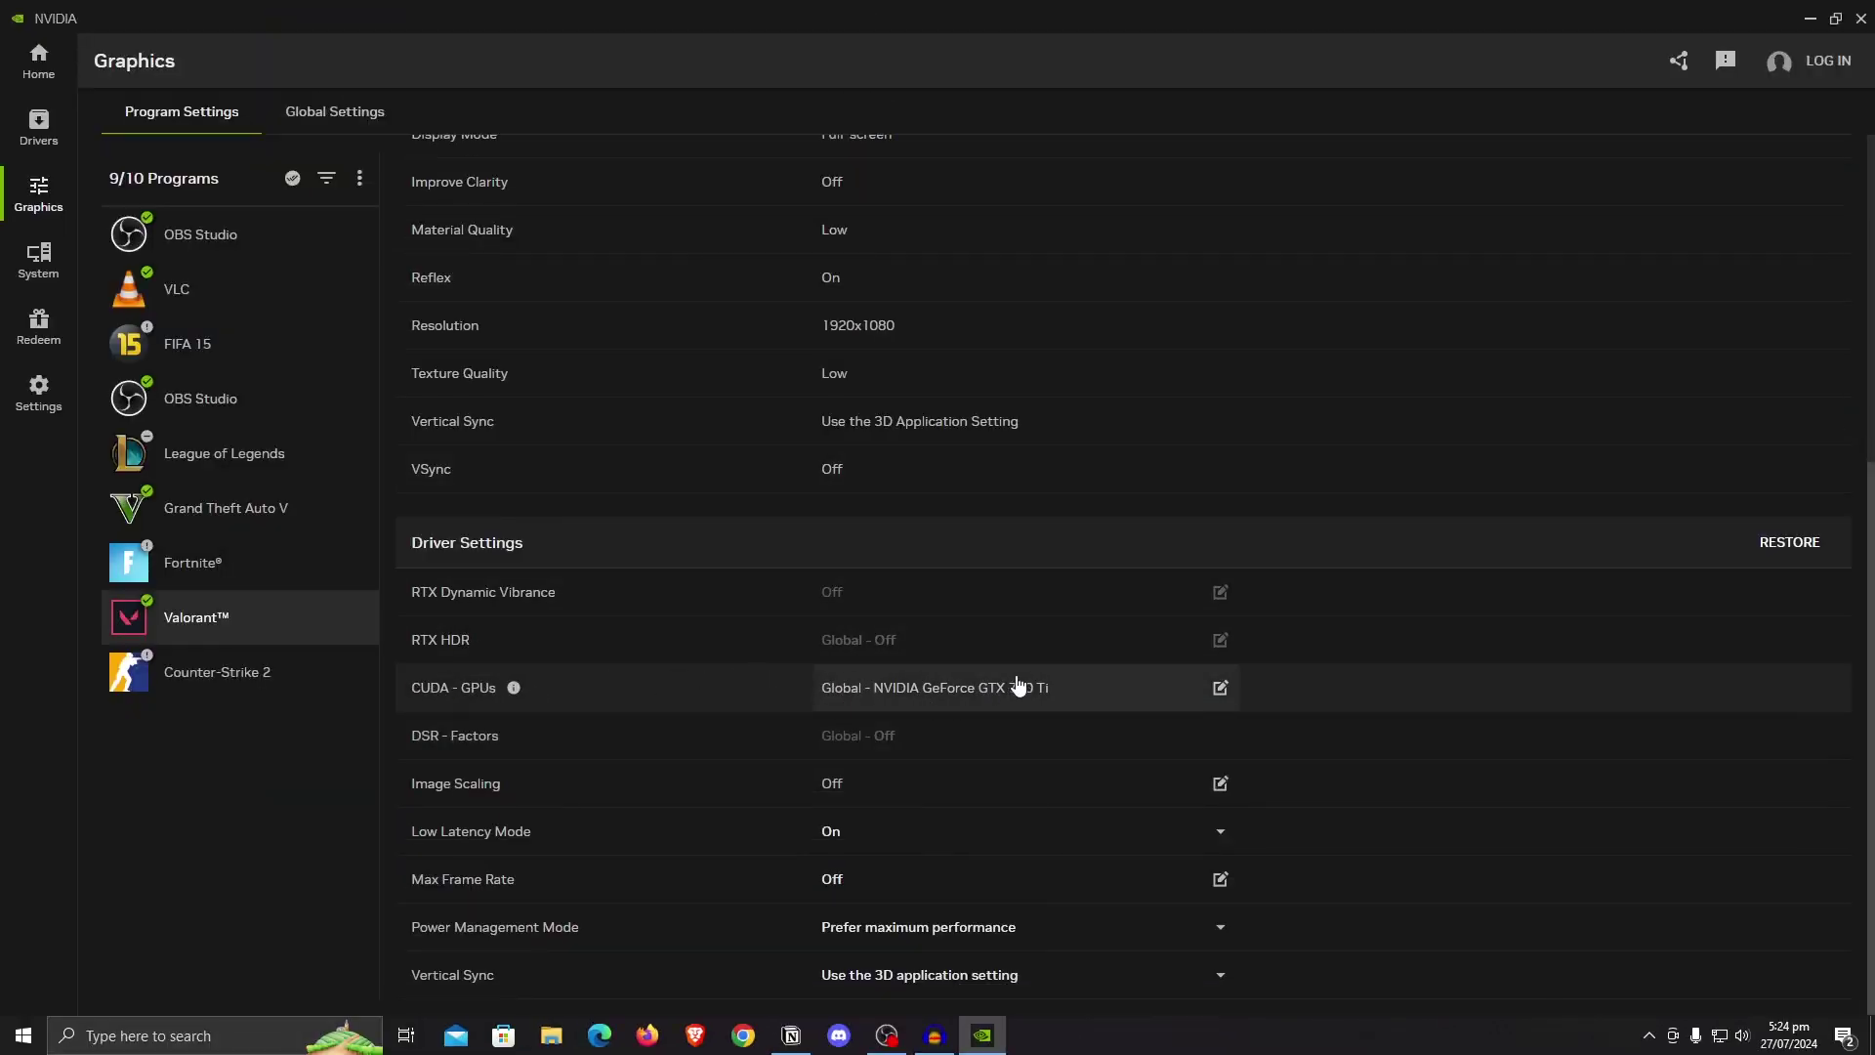
Step: Leave Valorant's Image Scaling unchanged and keep Low Latency Mode at On
left_click(899, 793)
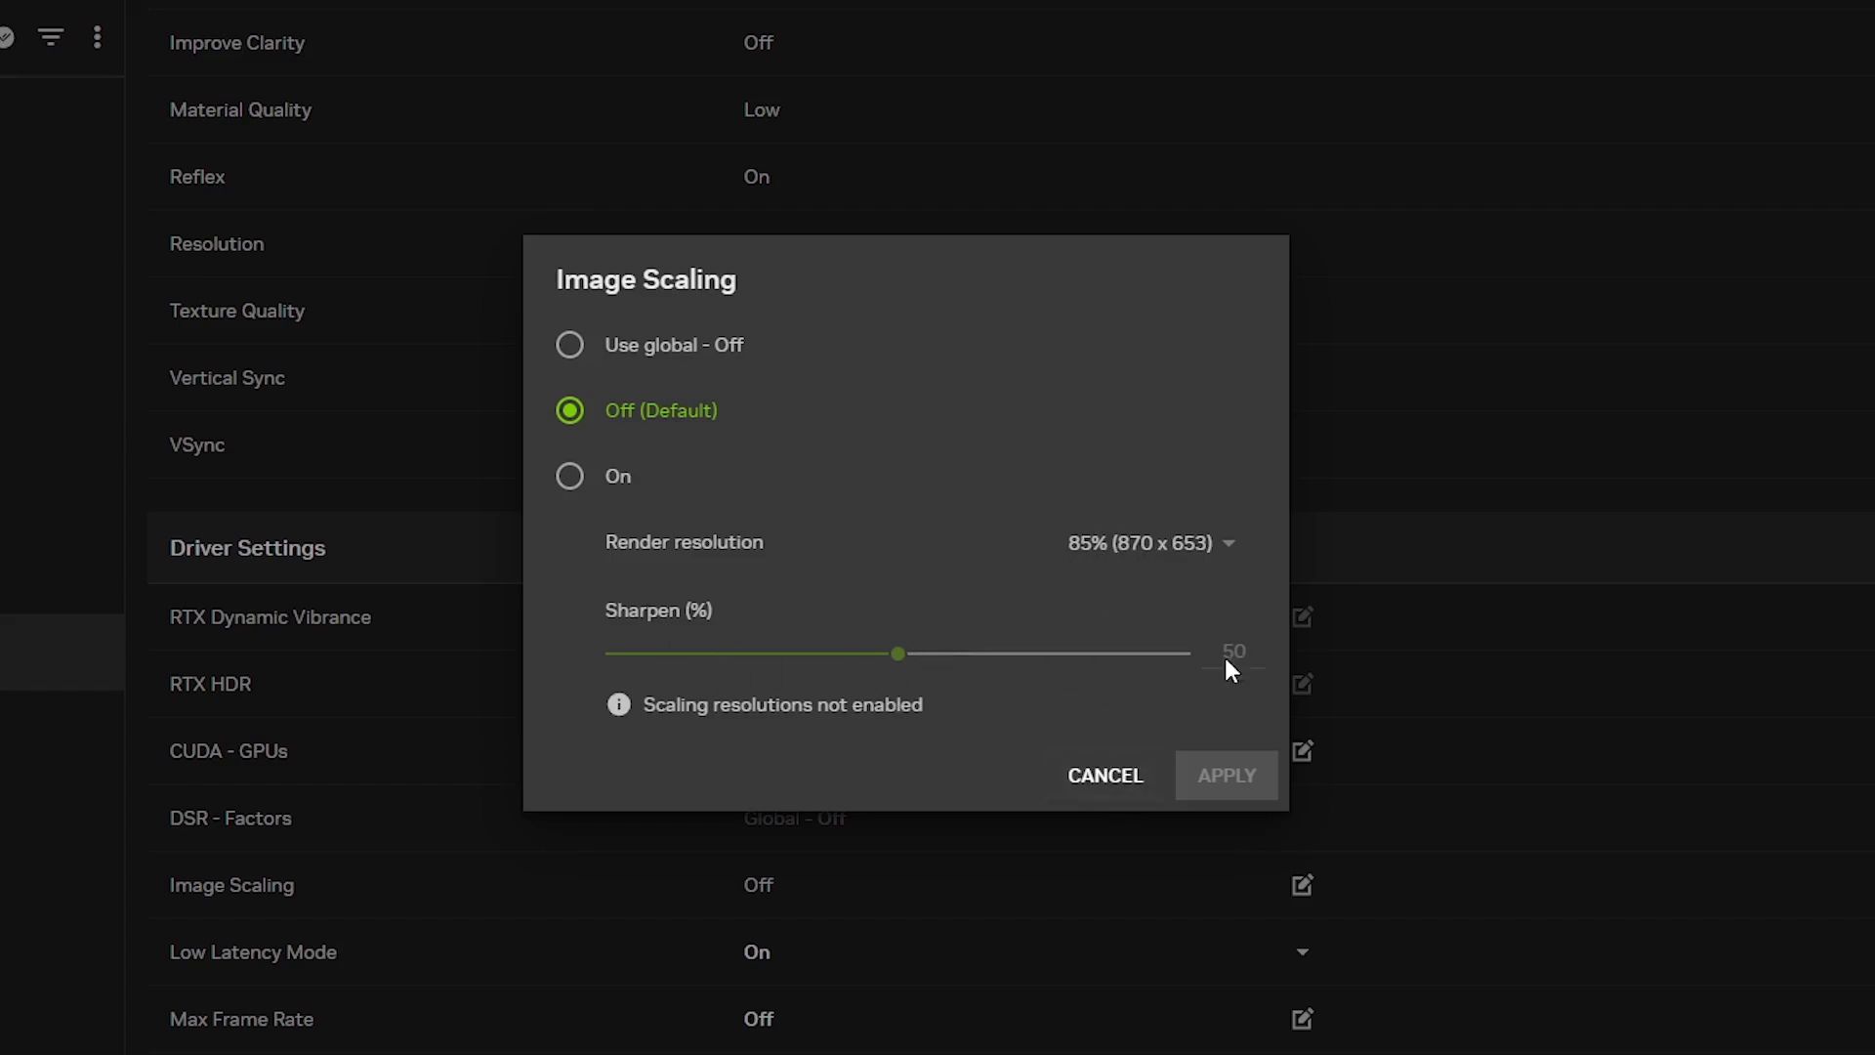
left_click(1090, 793)
left_click(811, 951)
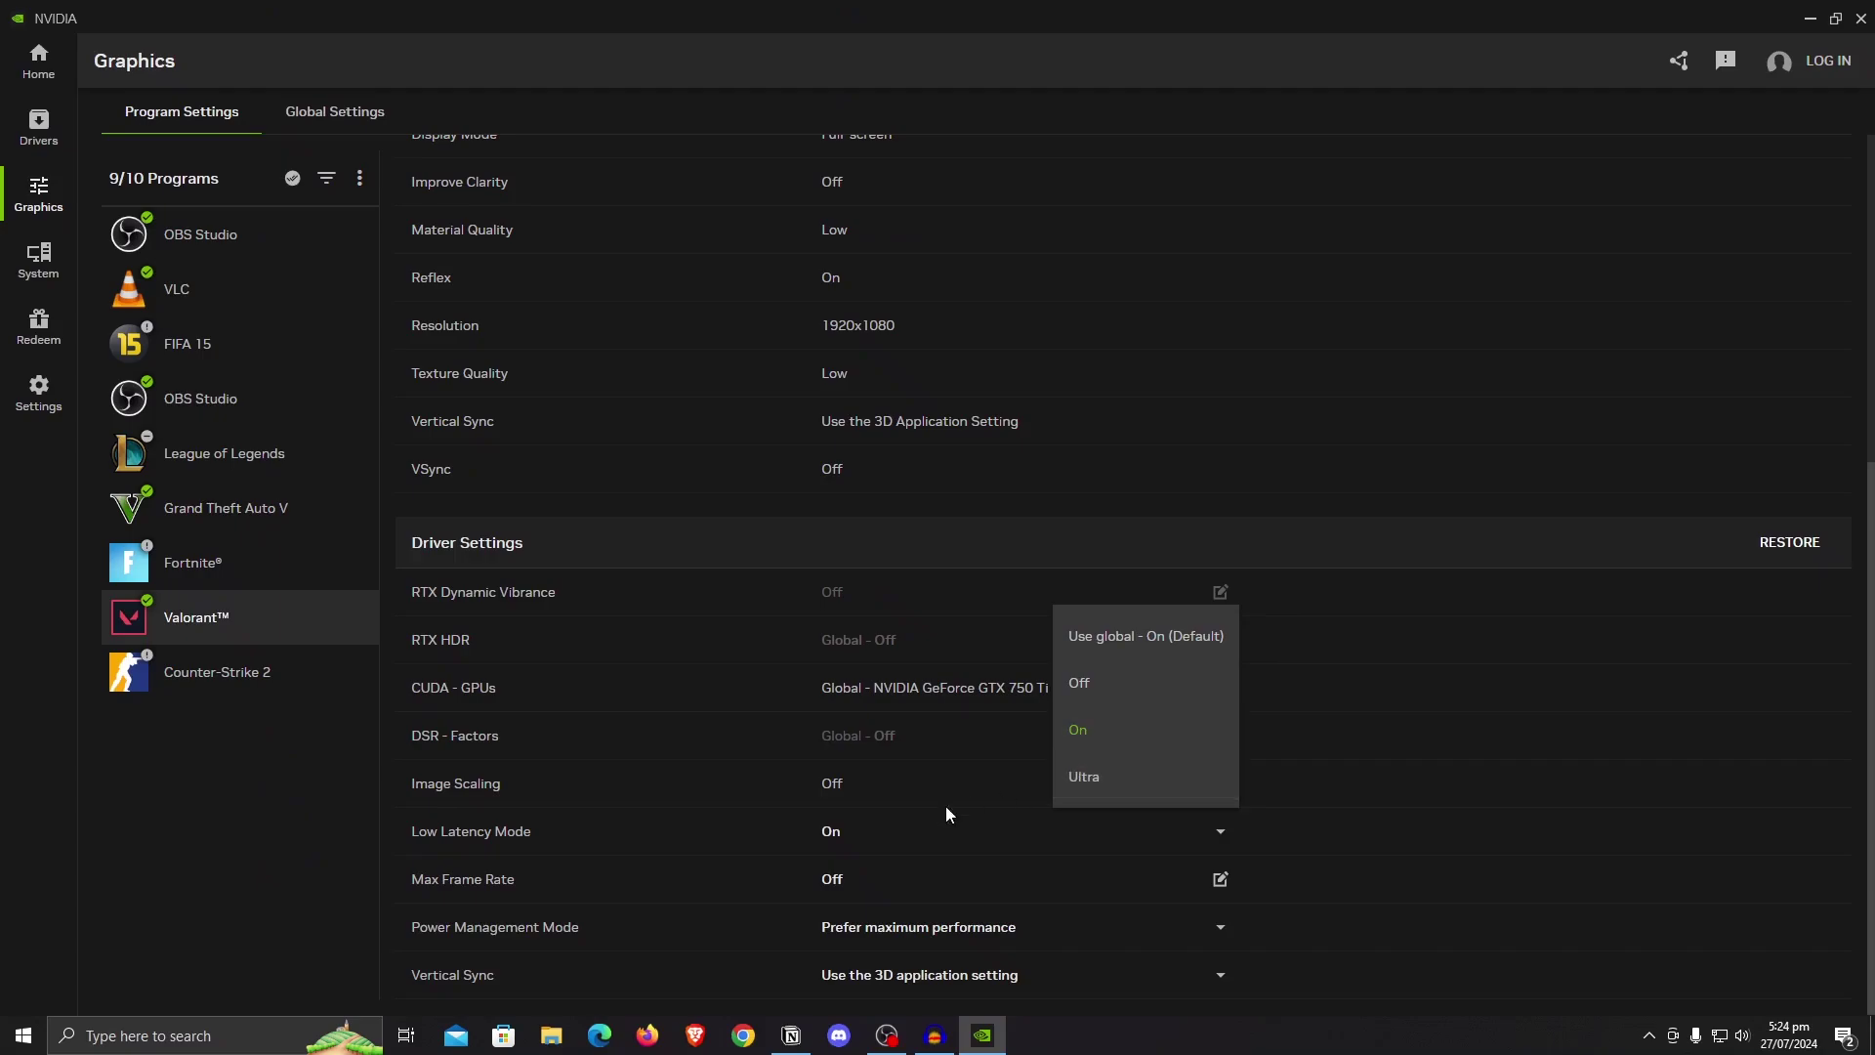
left_click(735, 895)
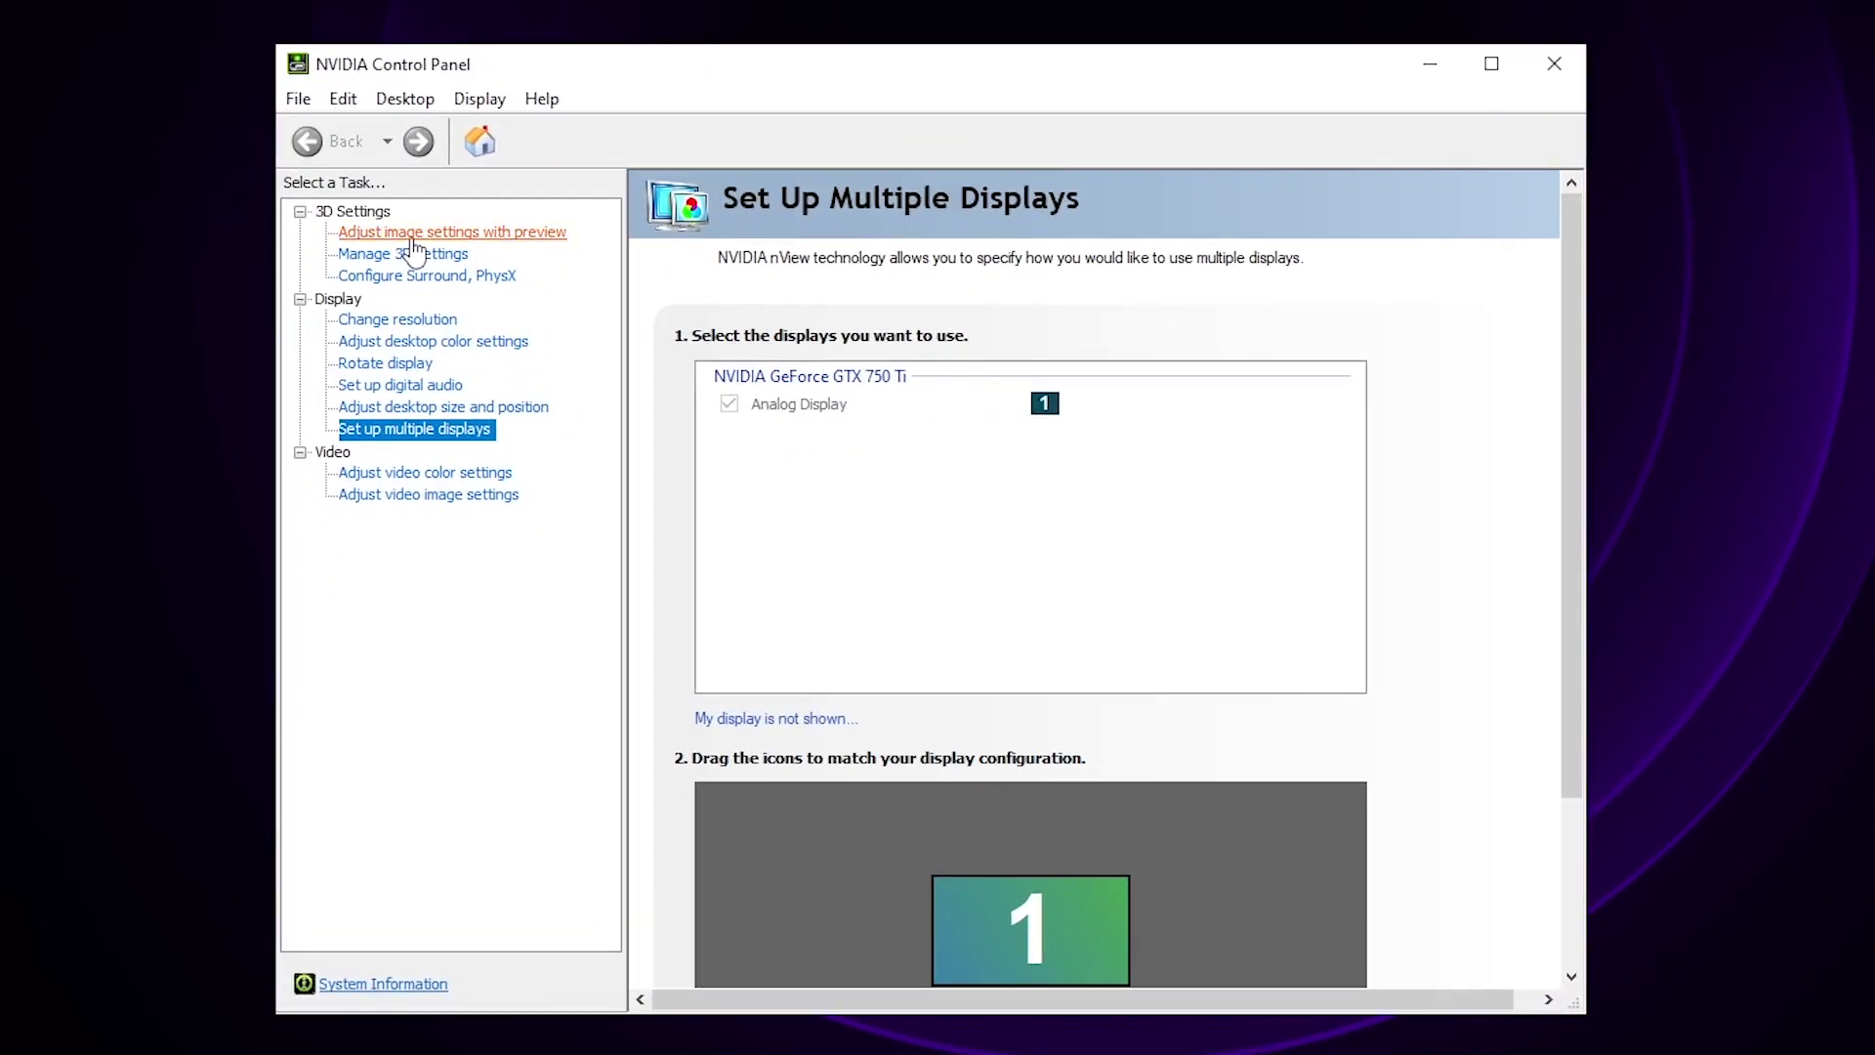
Step: Go from Adjust image settings to Manage 3D Settings and scroll through the global settings list
left_click(412, 237)
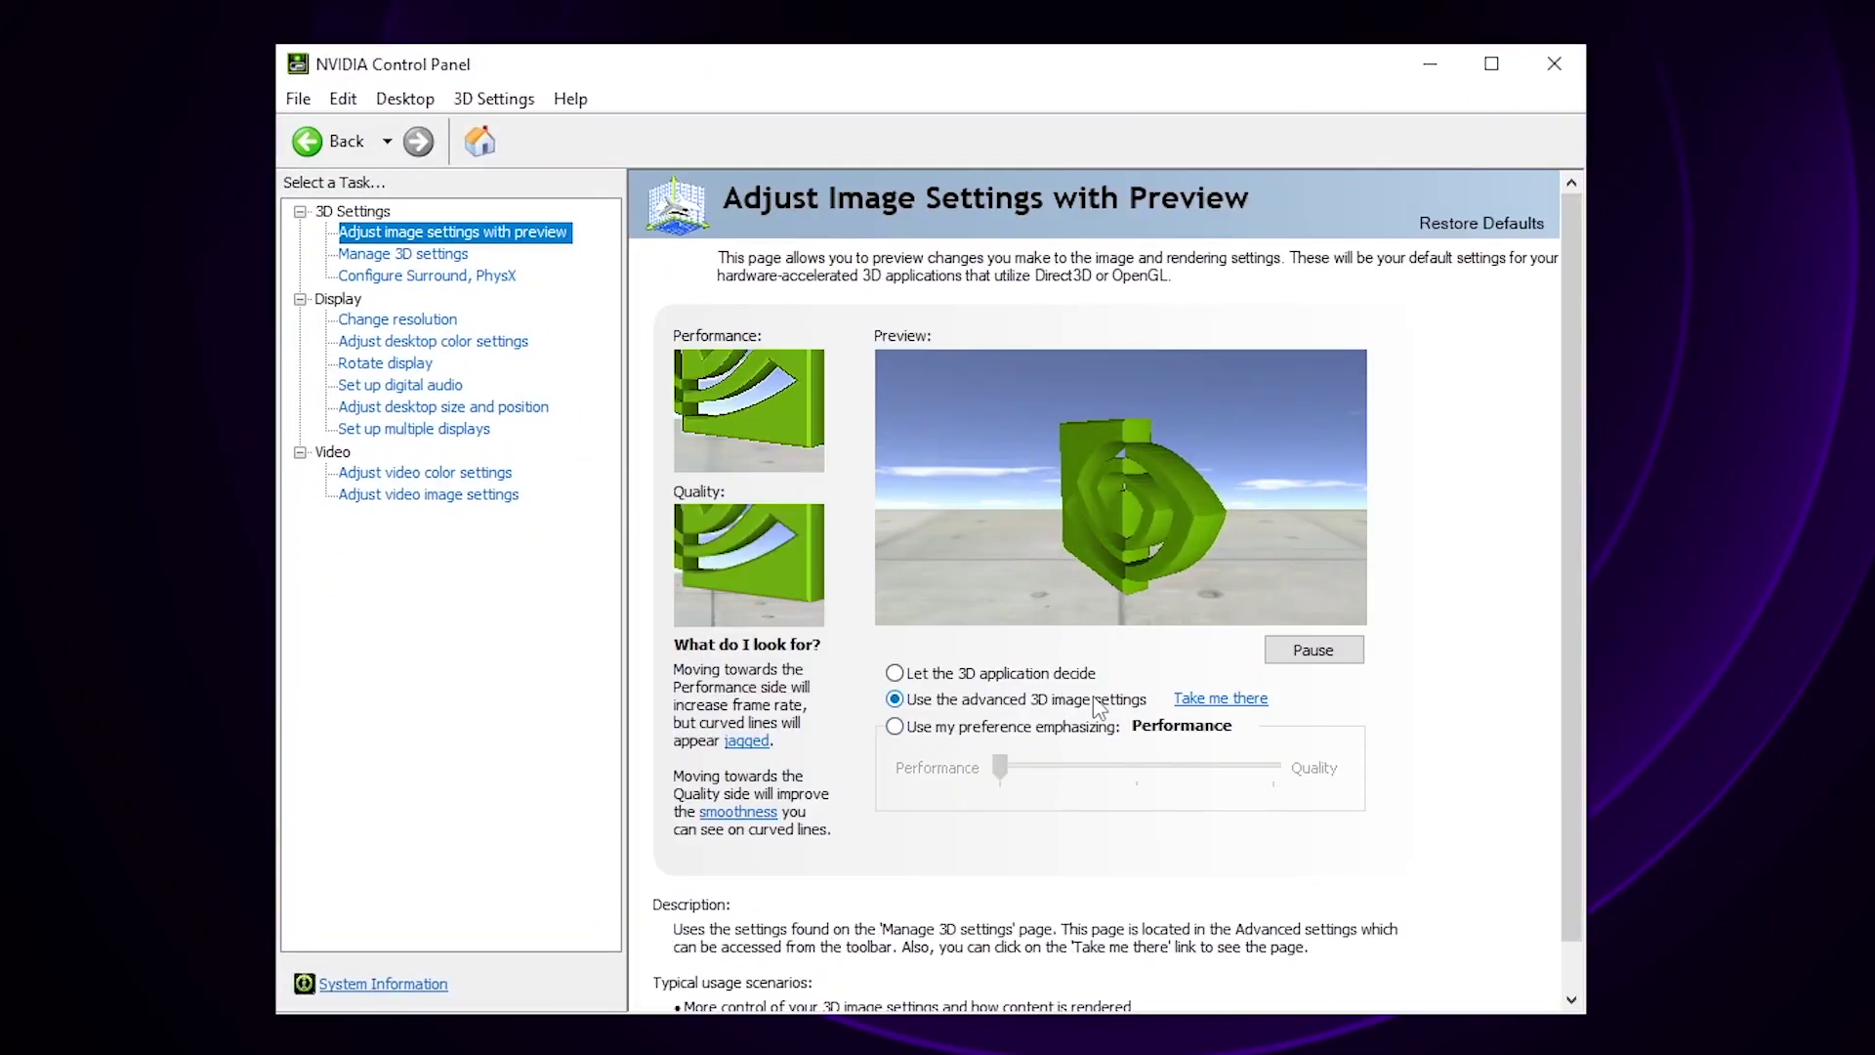
left_click(1226, 700)
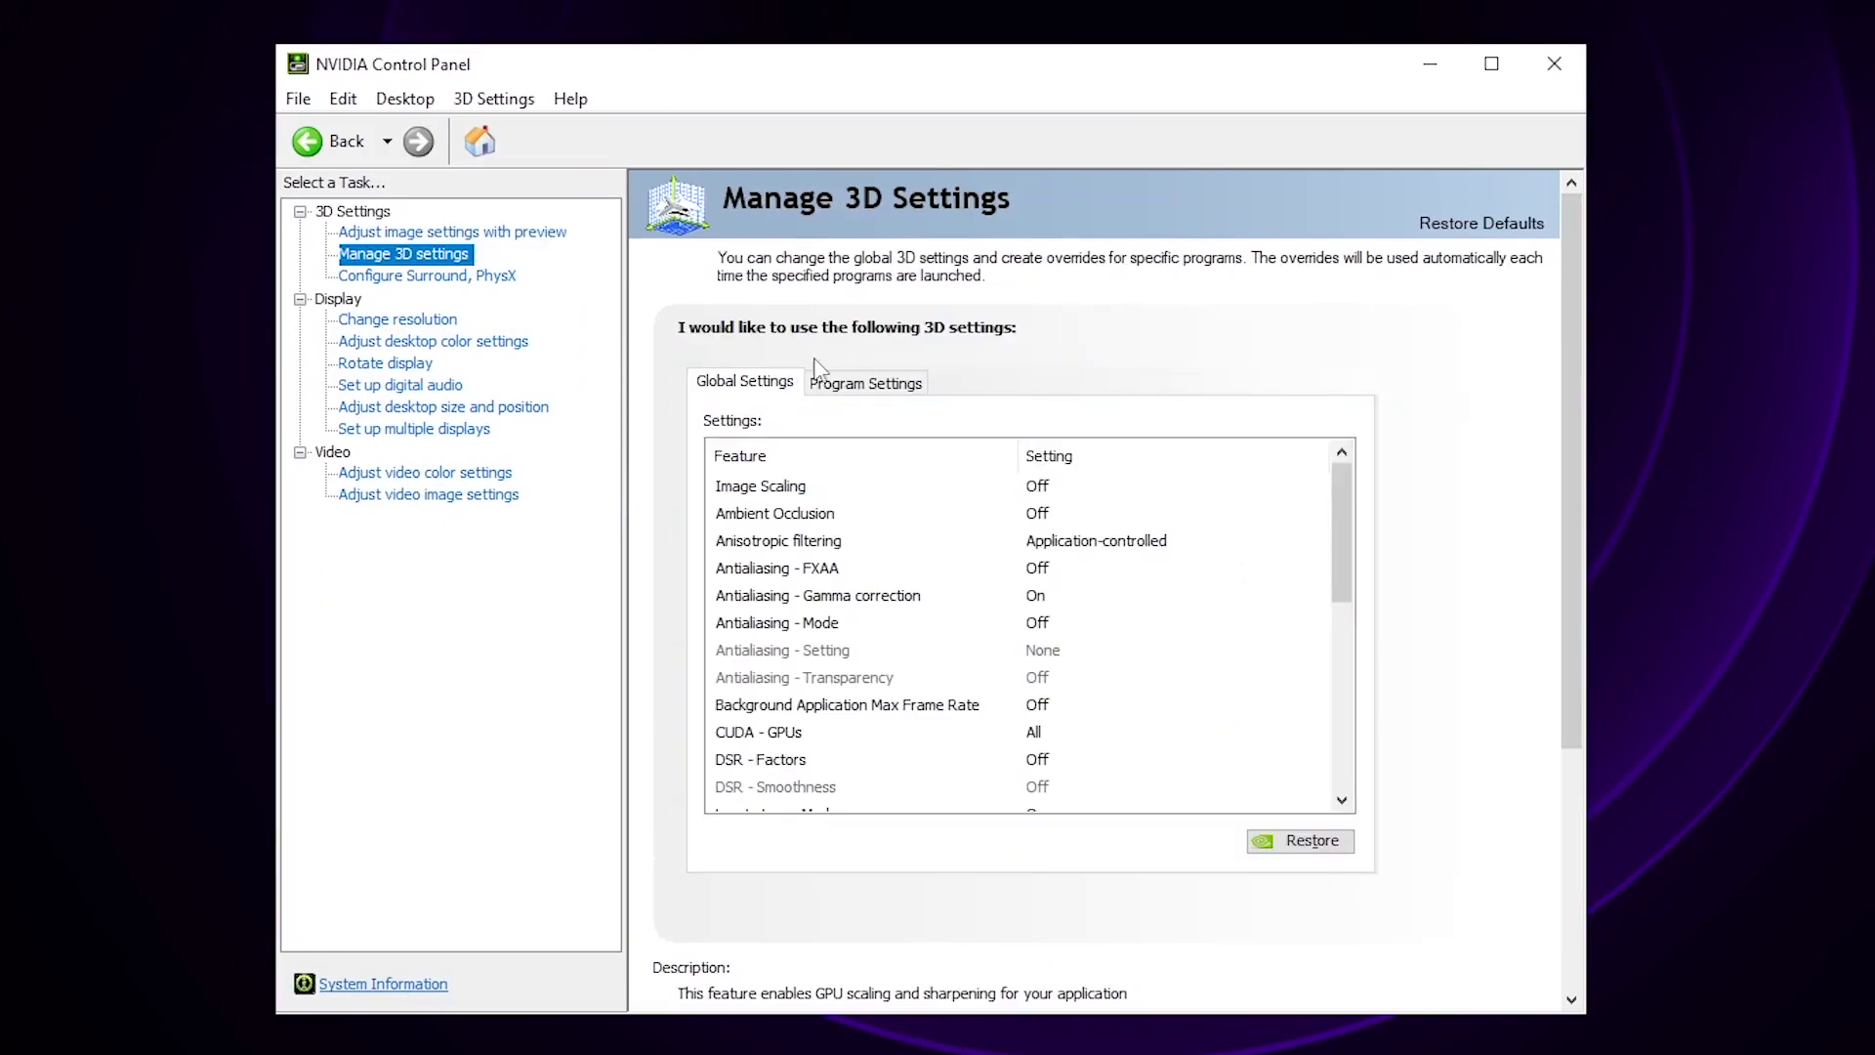
left_click_drag(1339, 514, 1351, 610)
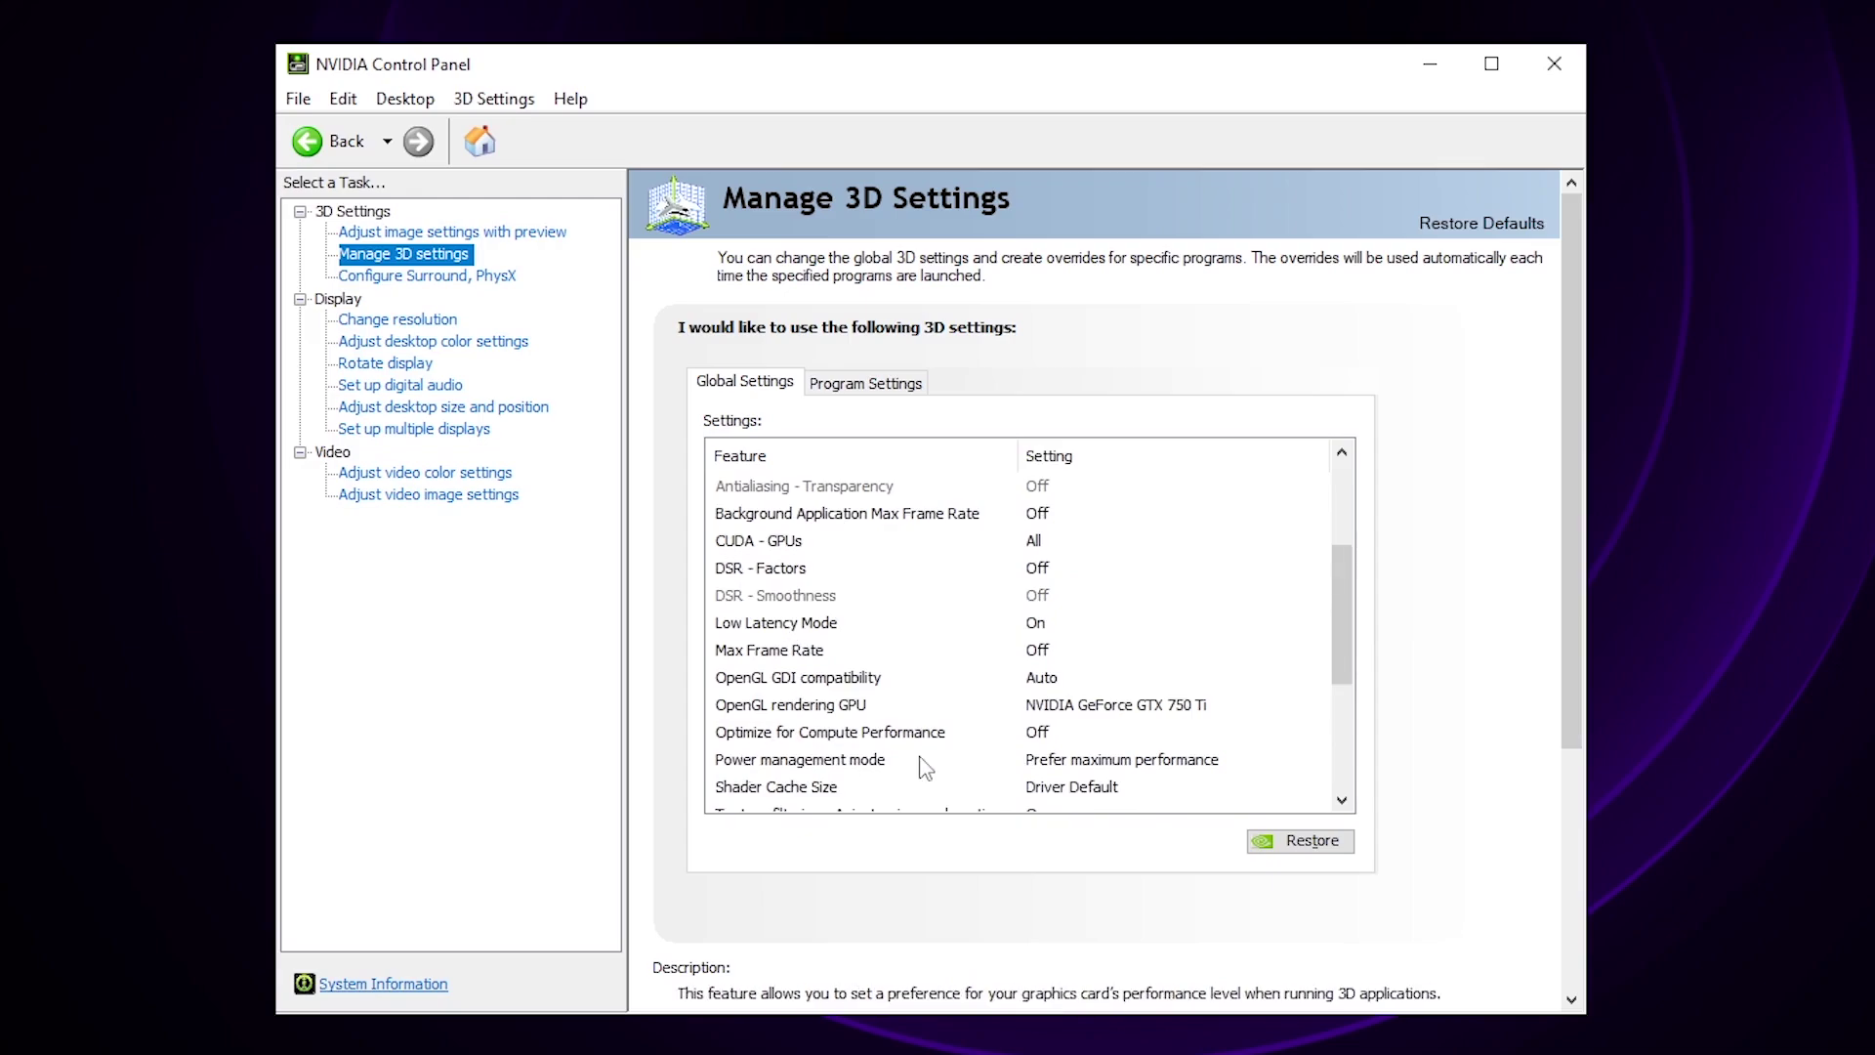
scroll(879, 703, "down", 3)
scroll(938, 581, "up", 1)
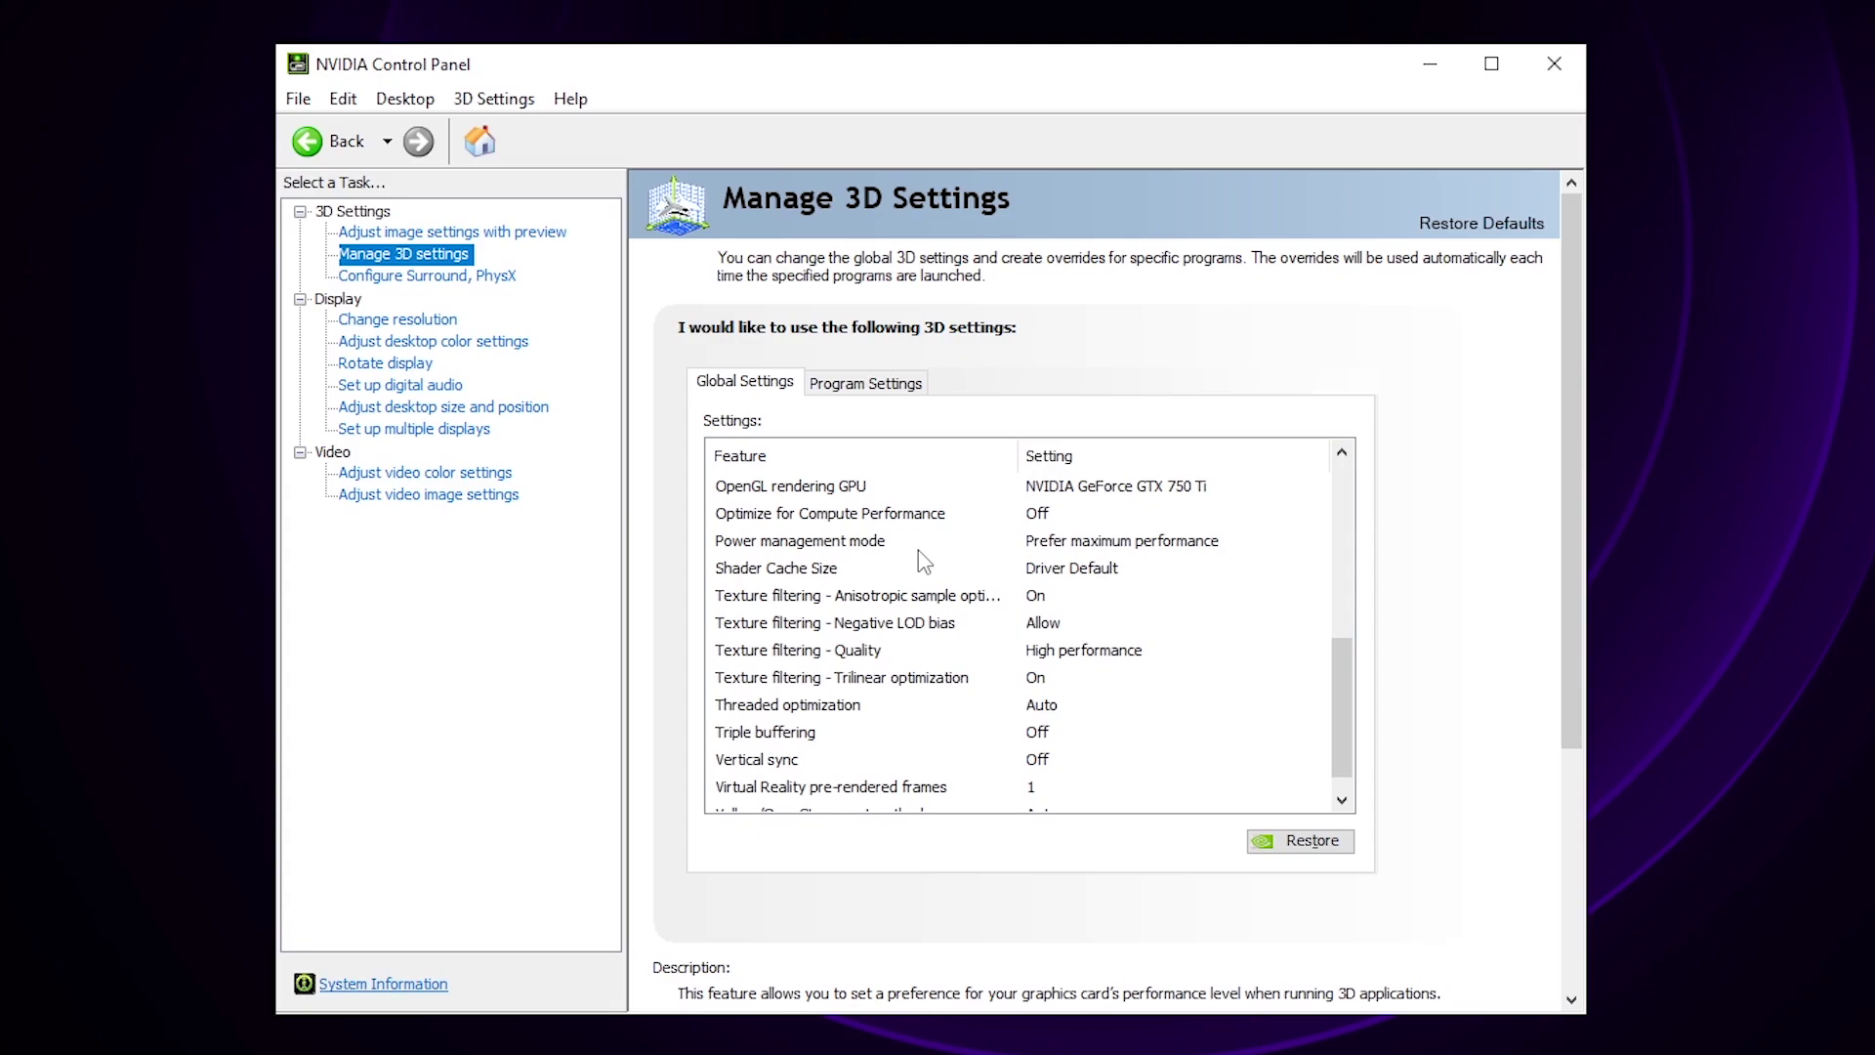
Step: Confirm the display stays at 1920 × 1080, 60Hz, and look over desktop color settings
left_click(397, 319)
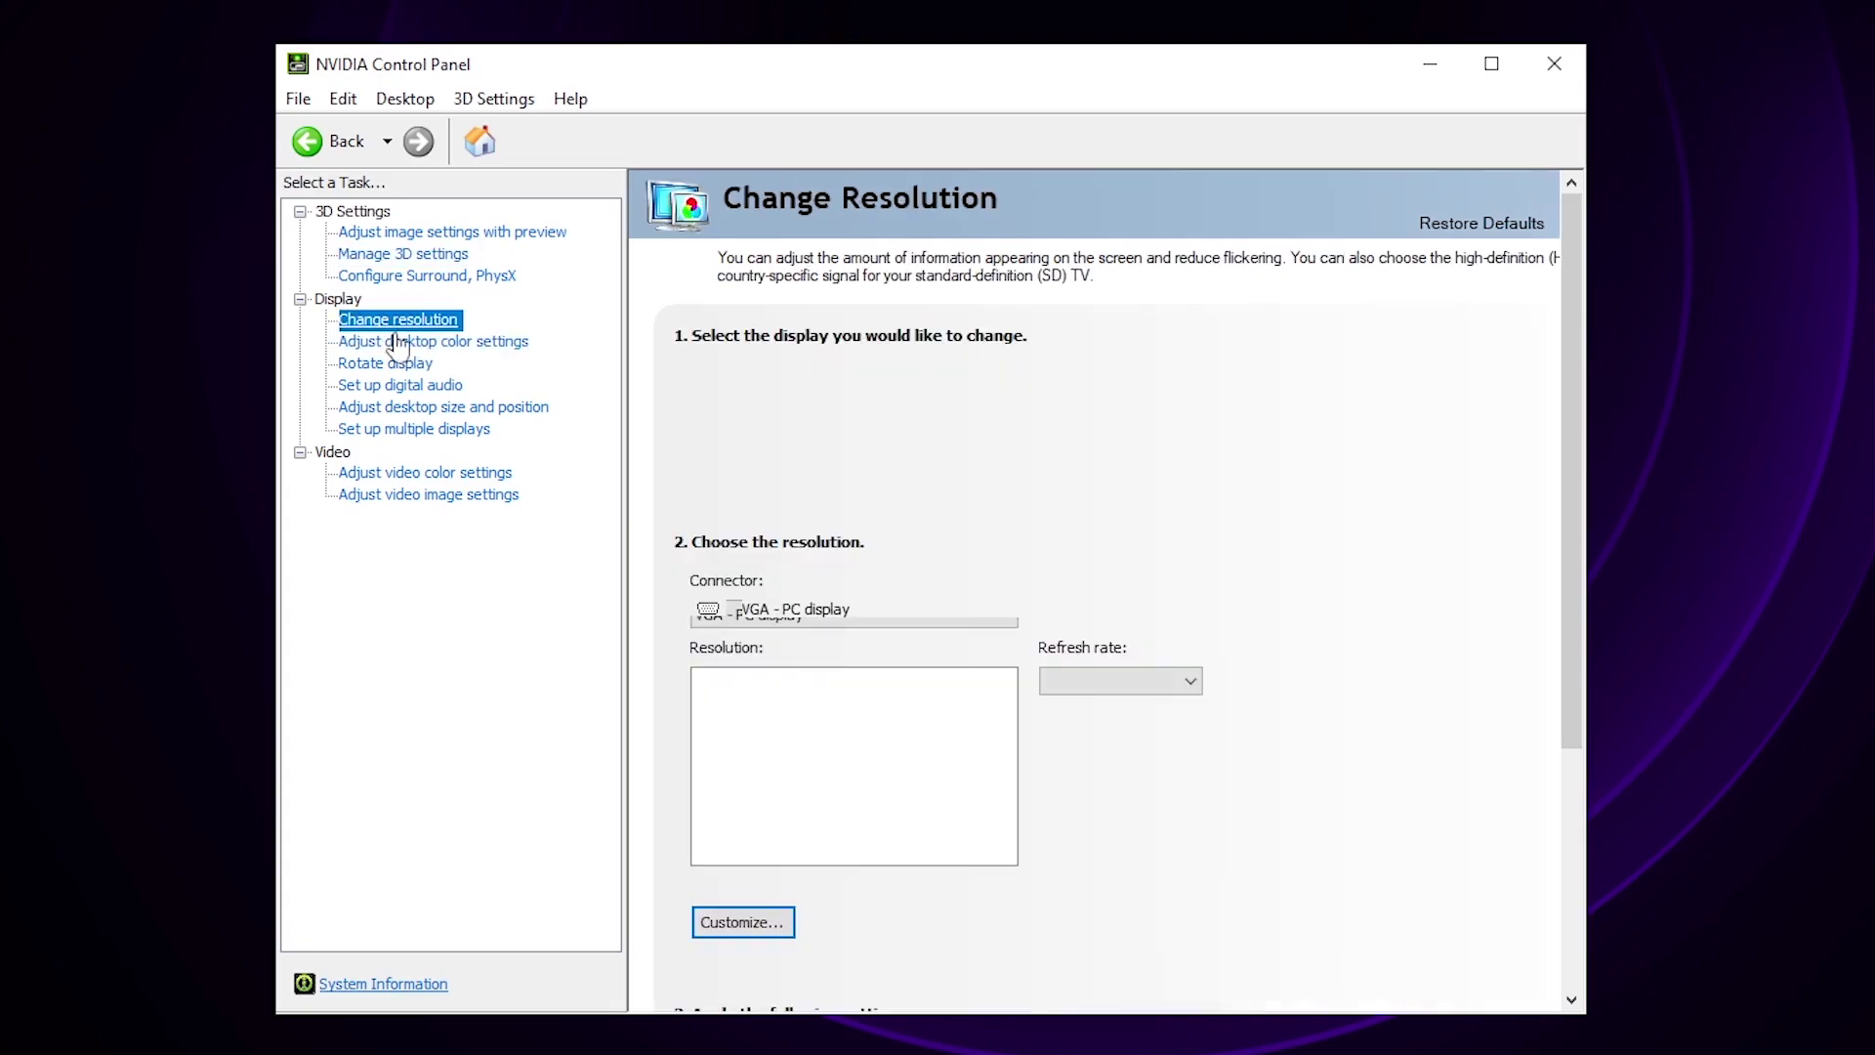
left_click(1153, 682)
left_click(1281, 800)
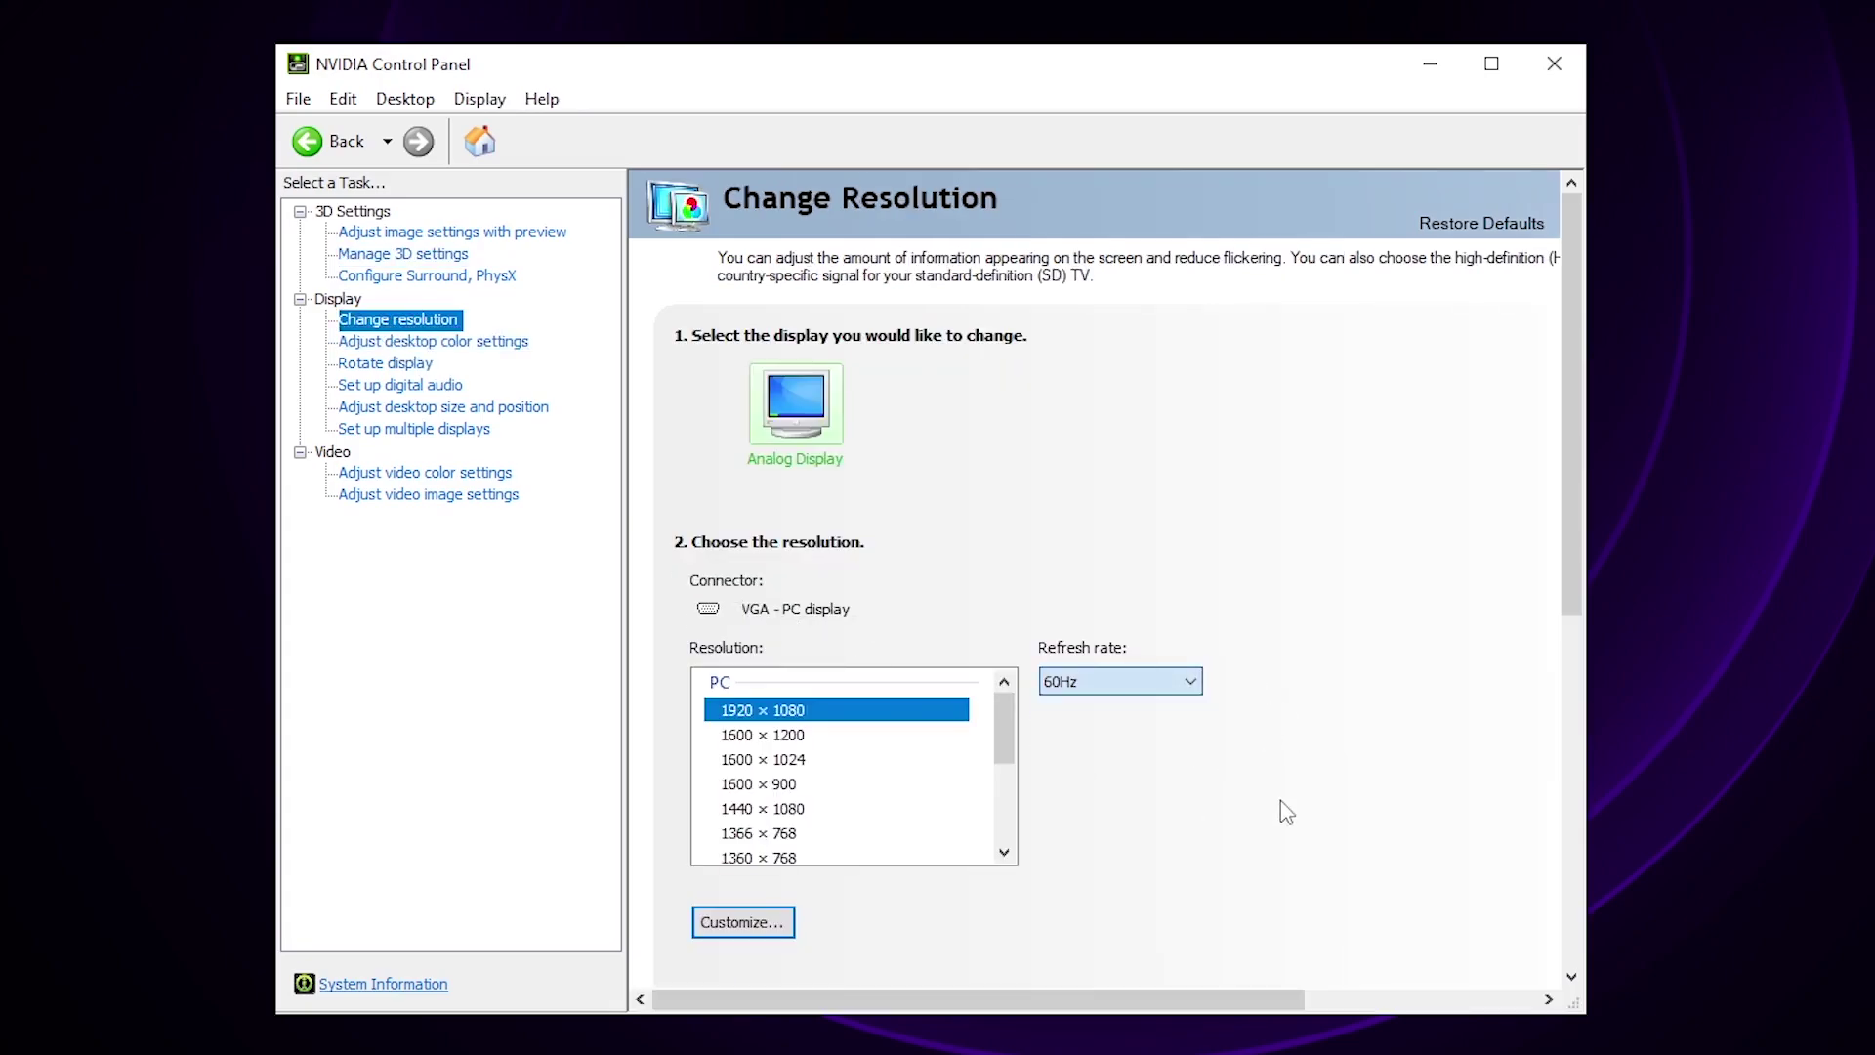
left_click(452, 346)
scroll(1205, 568, "down", 1)
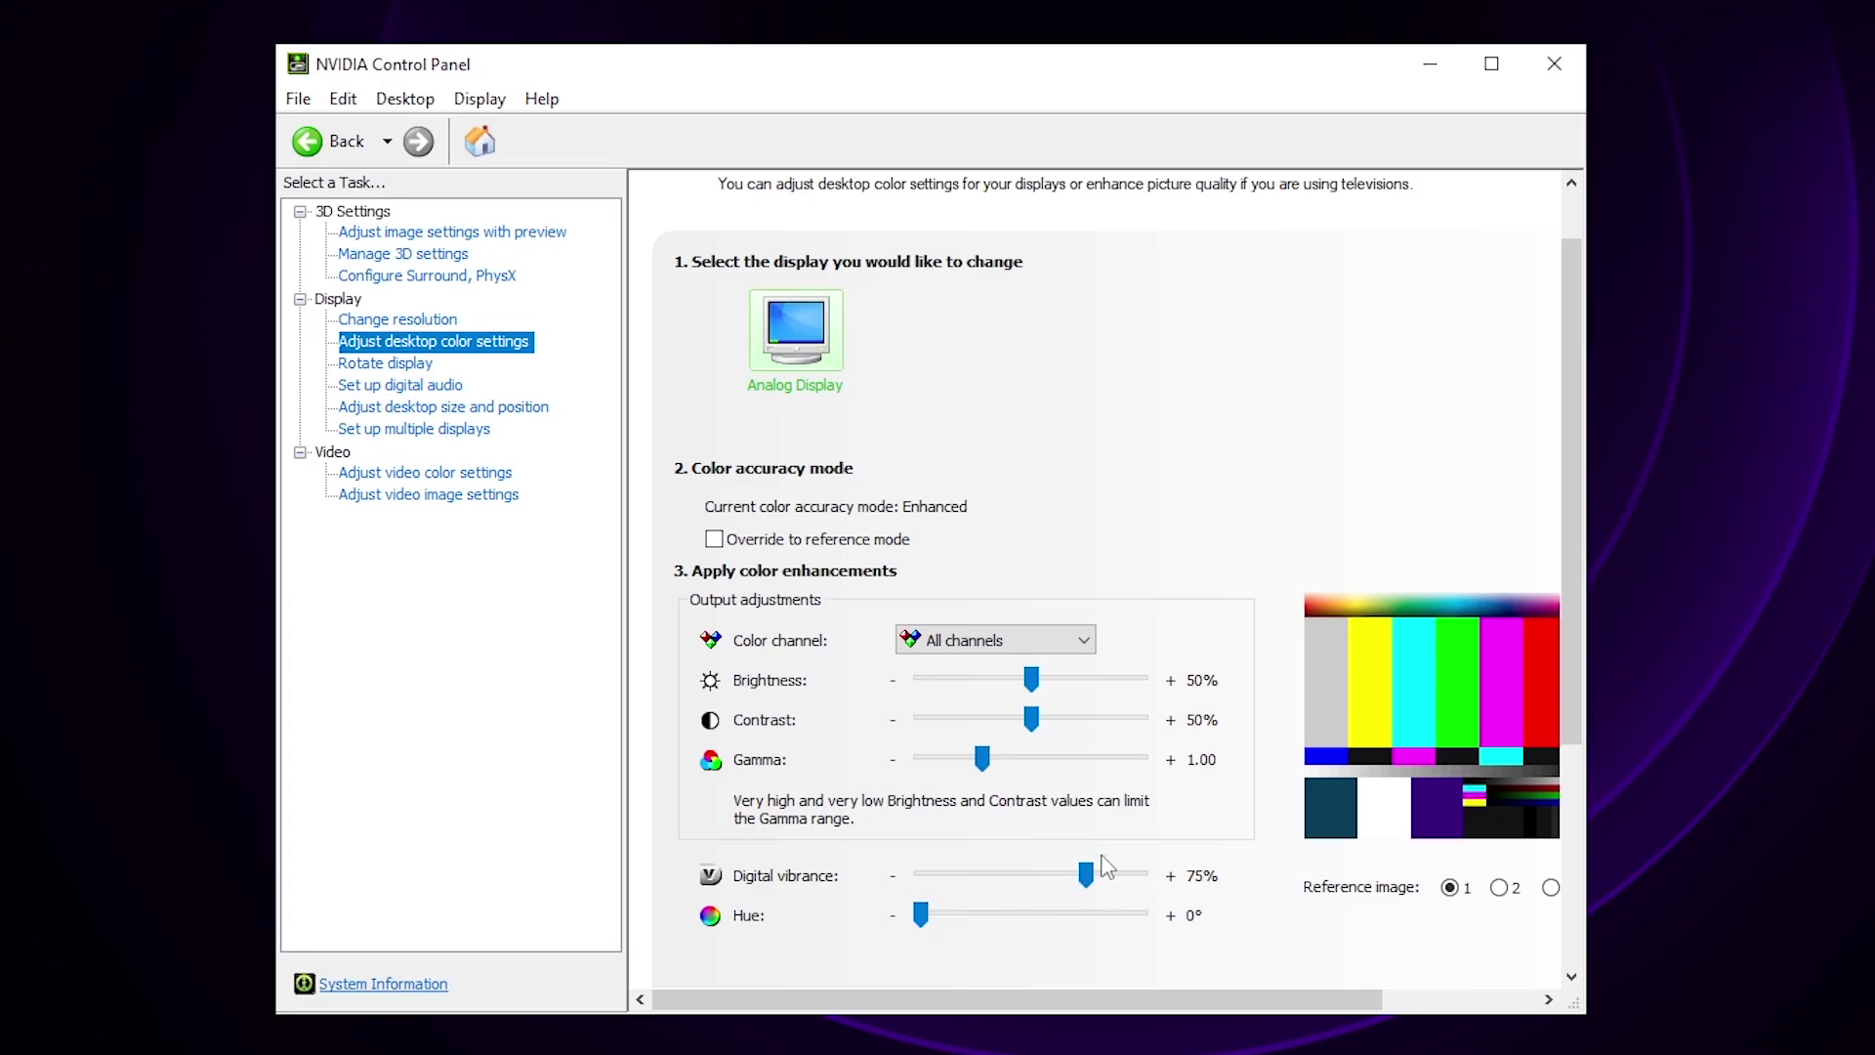
Step: Keep desktop scaling performed on Display, then close the NVIDIA Control Panel
left_click(428, 418)
scroll(1045, 684, "down", 1)
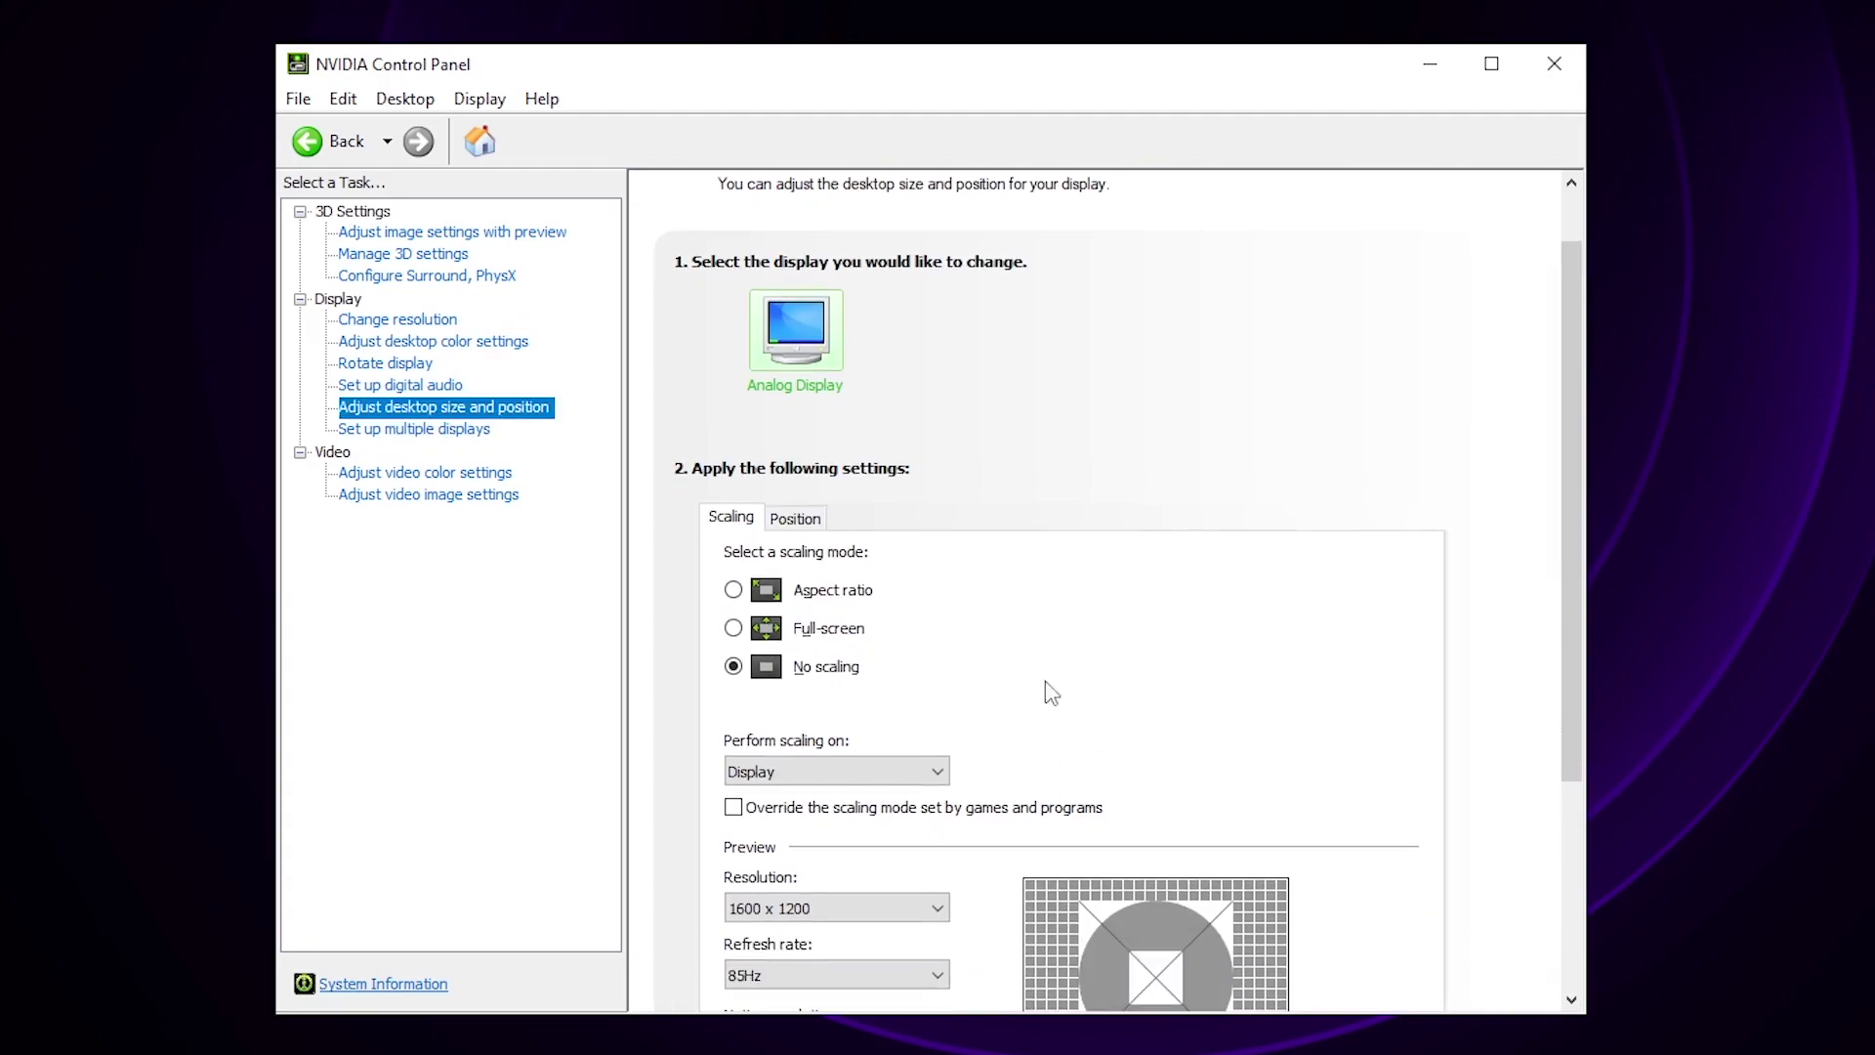
scroll(869, 691, "down", 1)
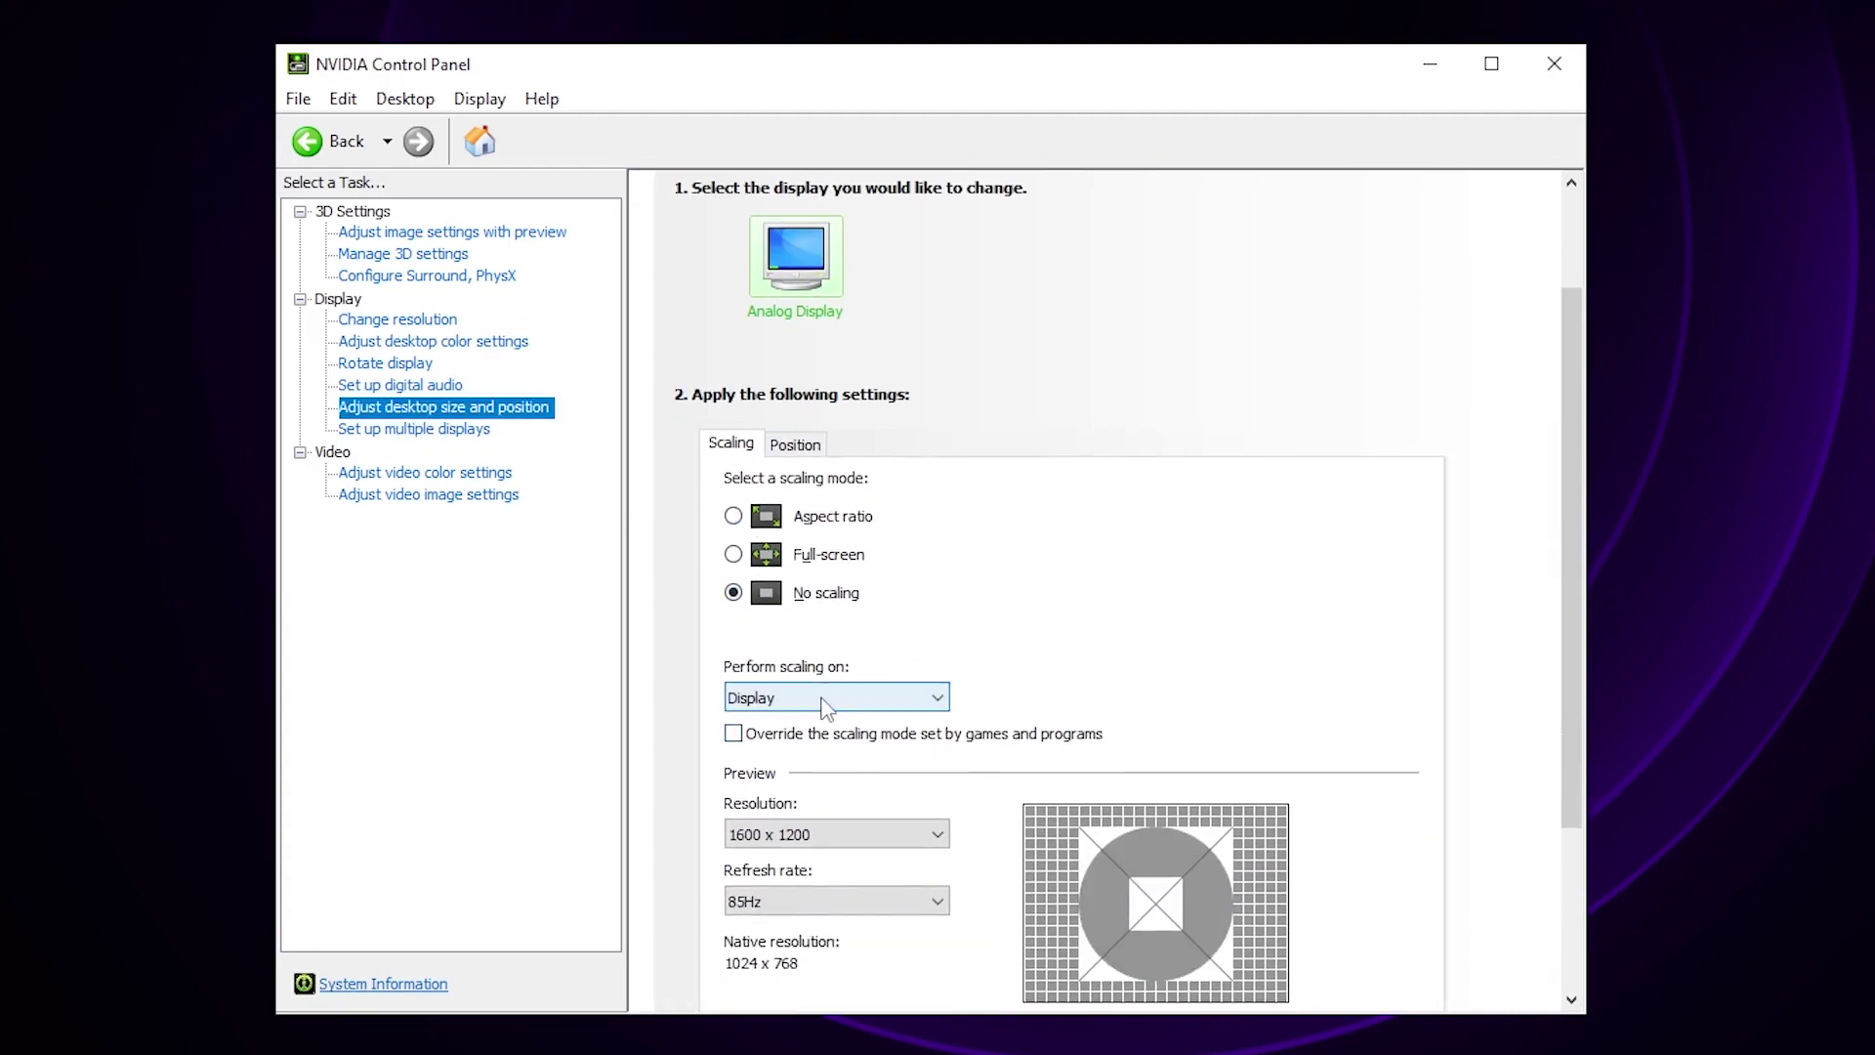
left_click(826, 699)
left_click(807, 729)
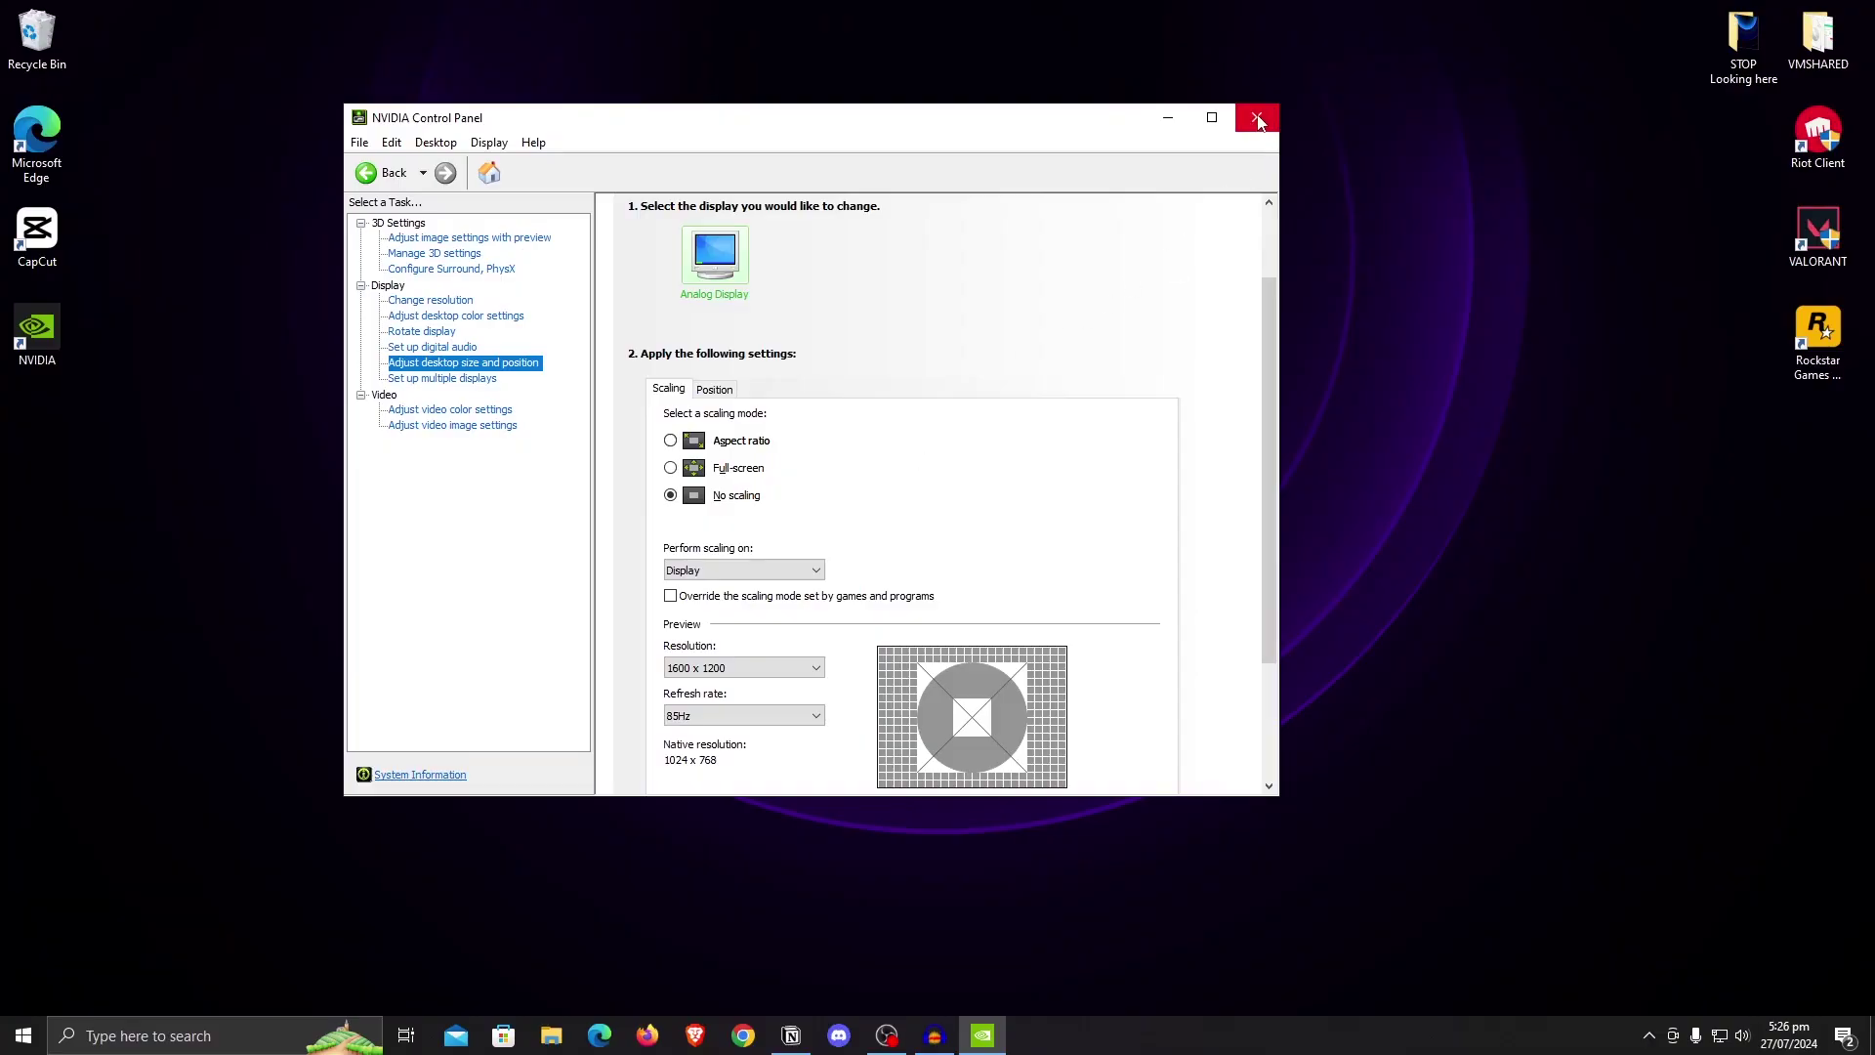
left_click(1258, 119)
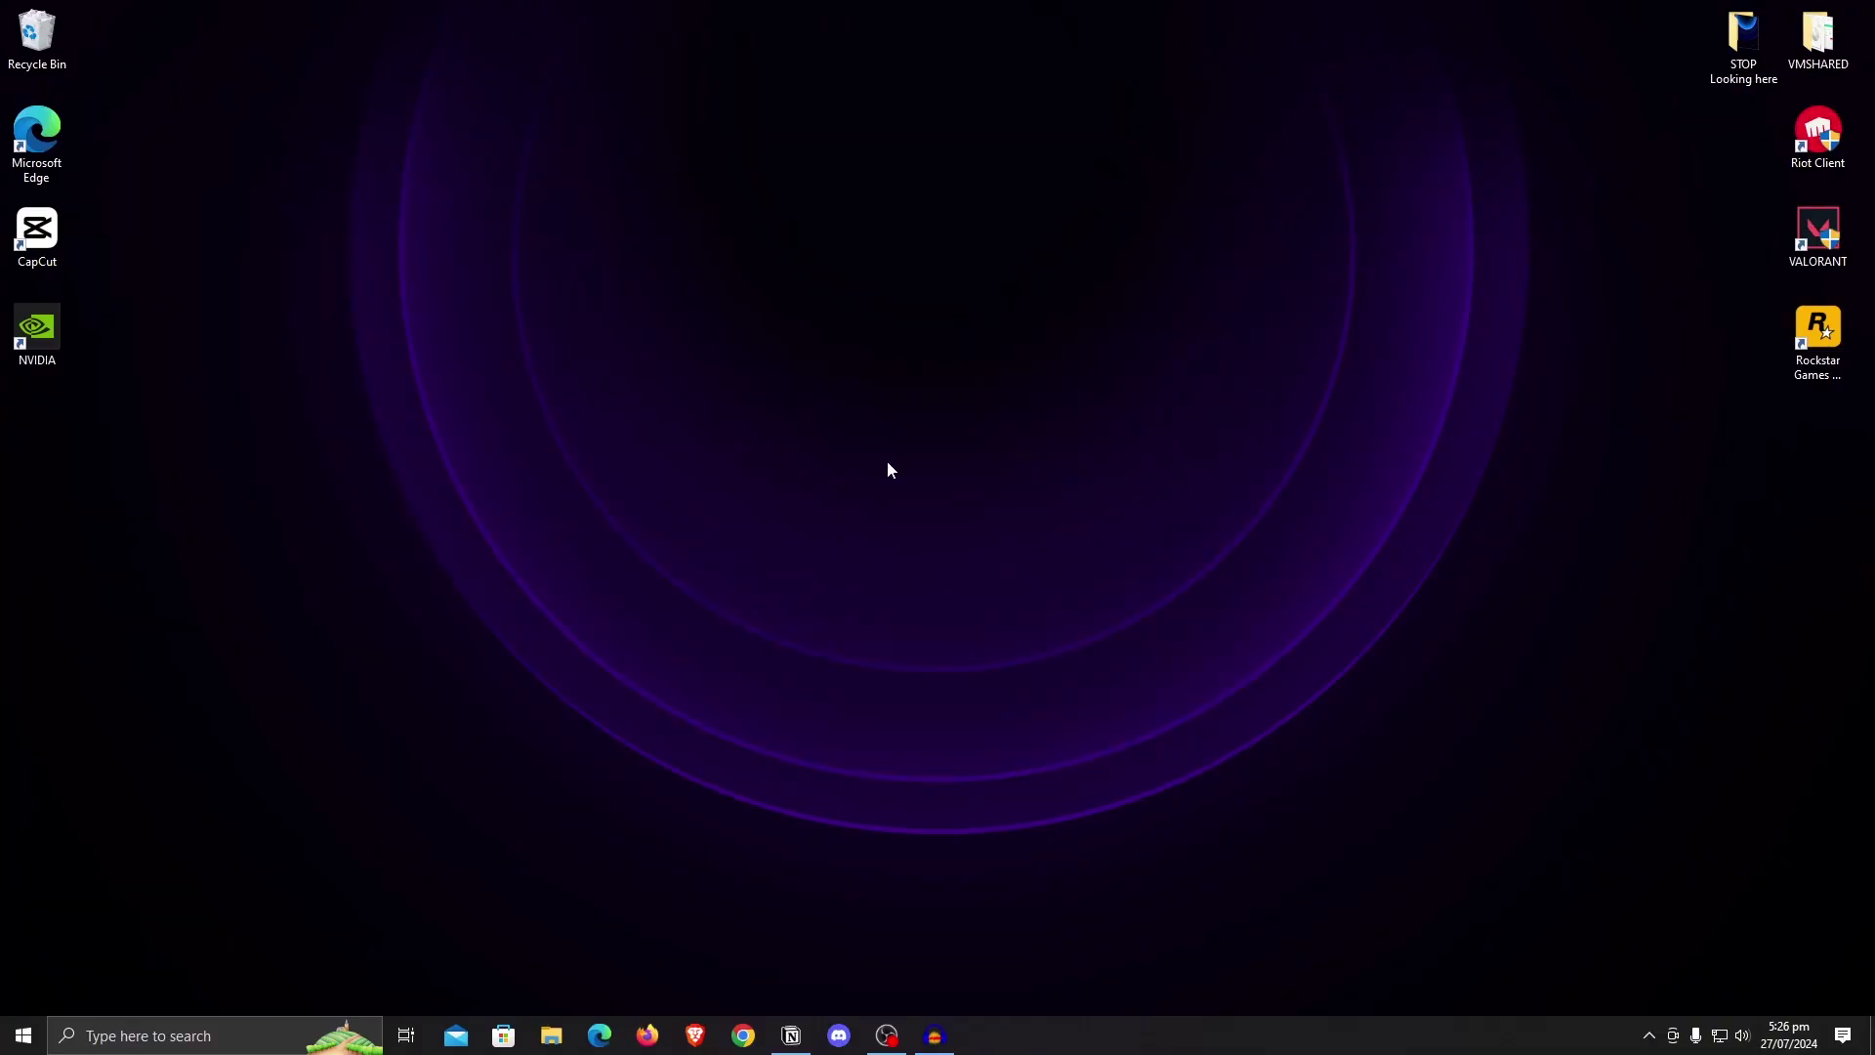
Step: Open Defragment and Optimize Drives via 'defra', confirm drive D: is OK, then close it
key("super")
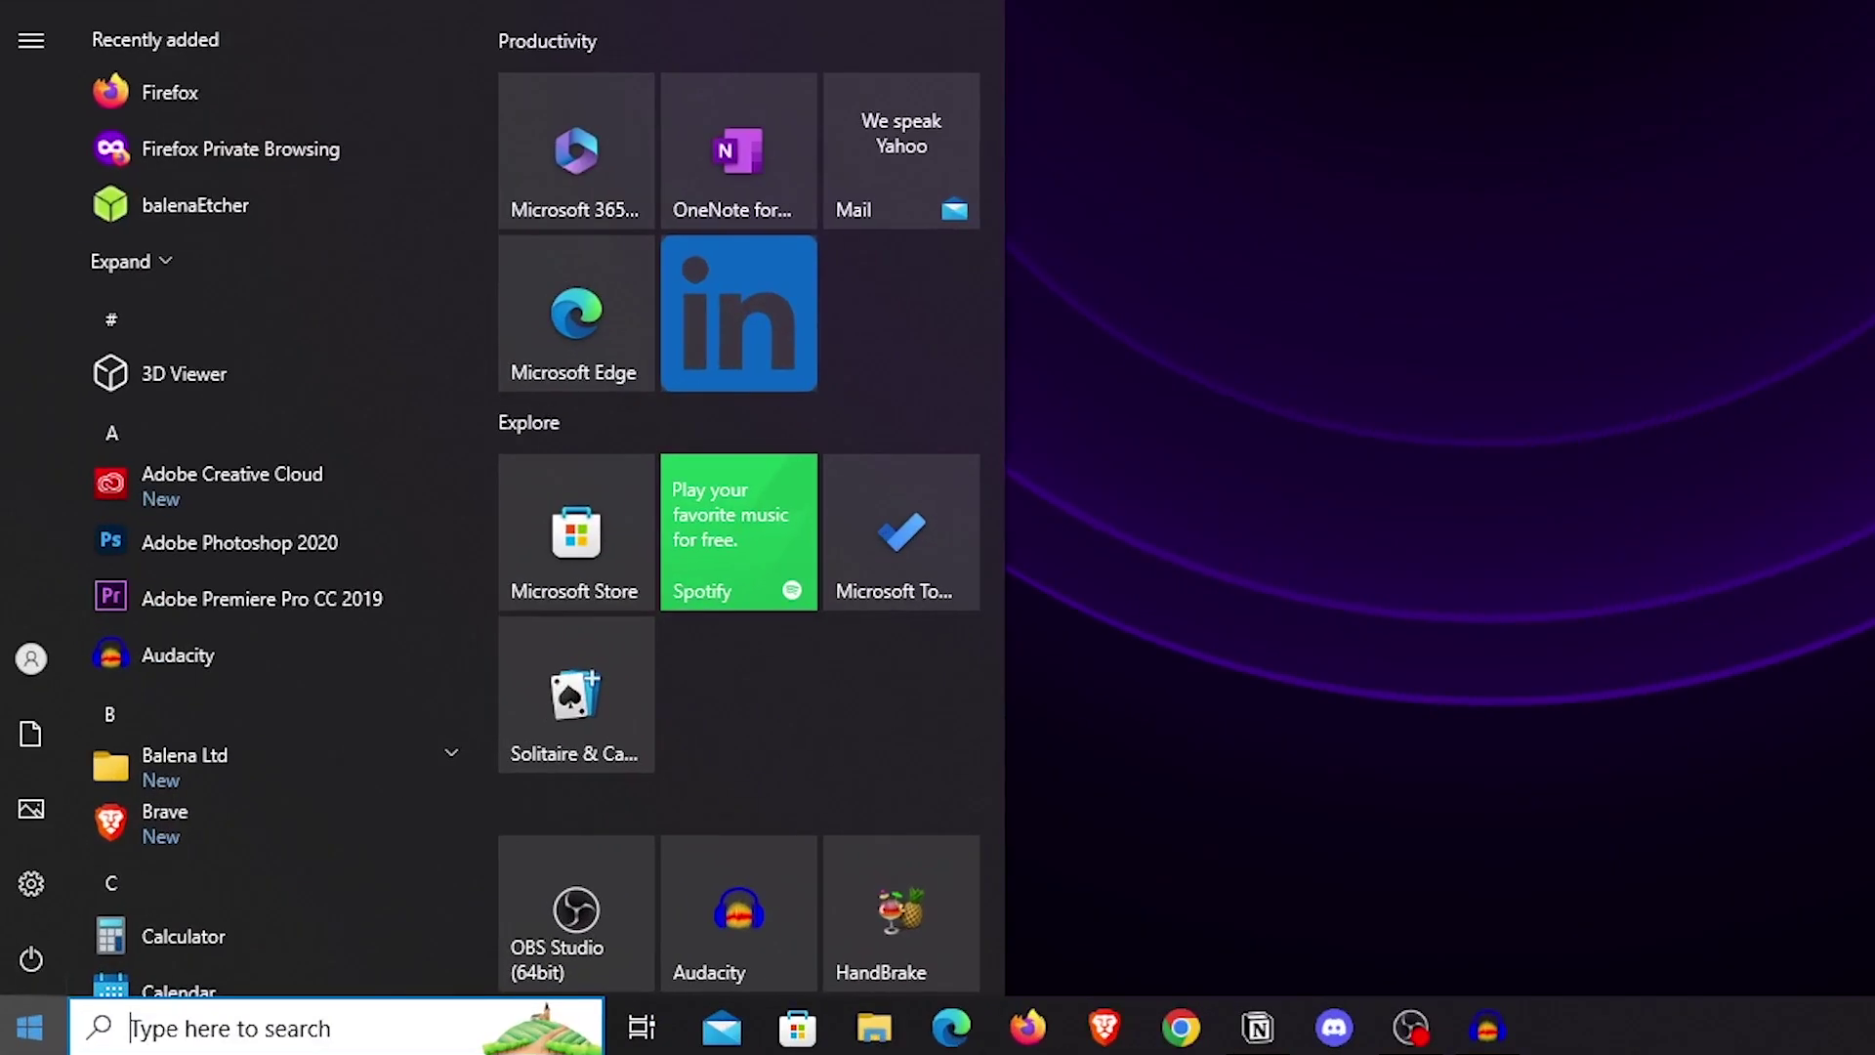
type("defra")
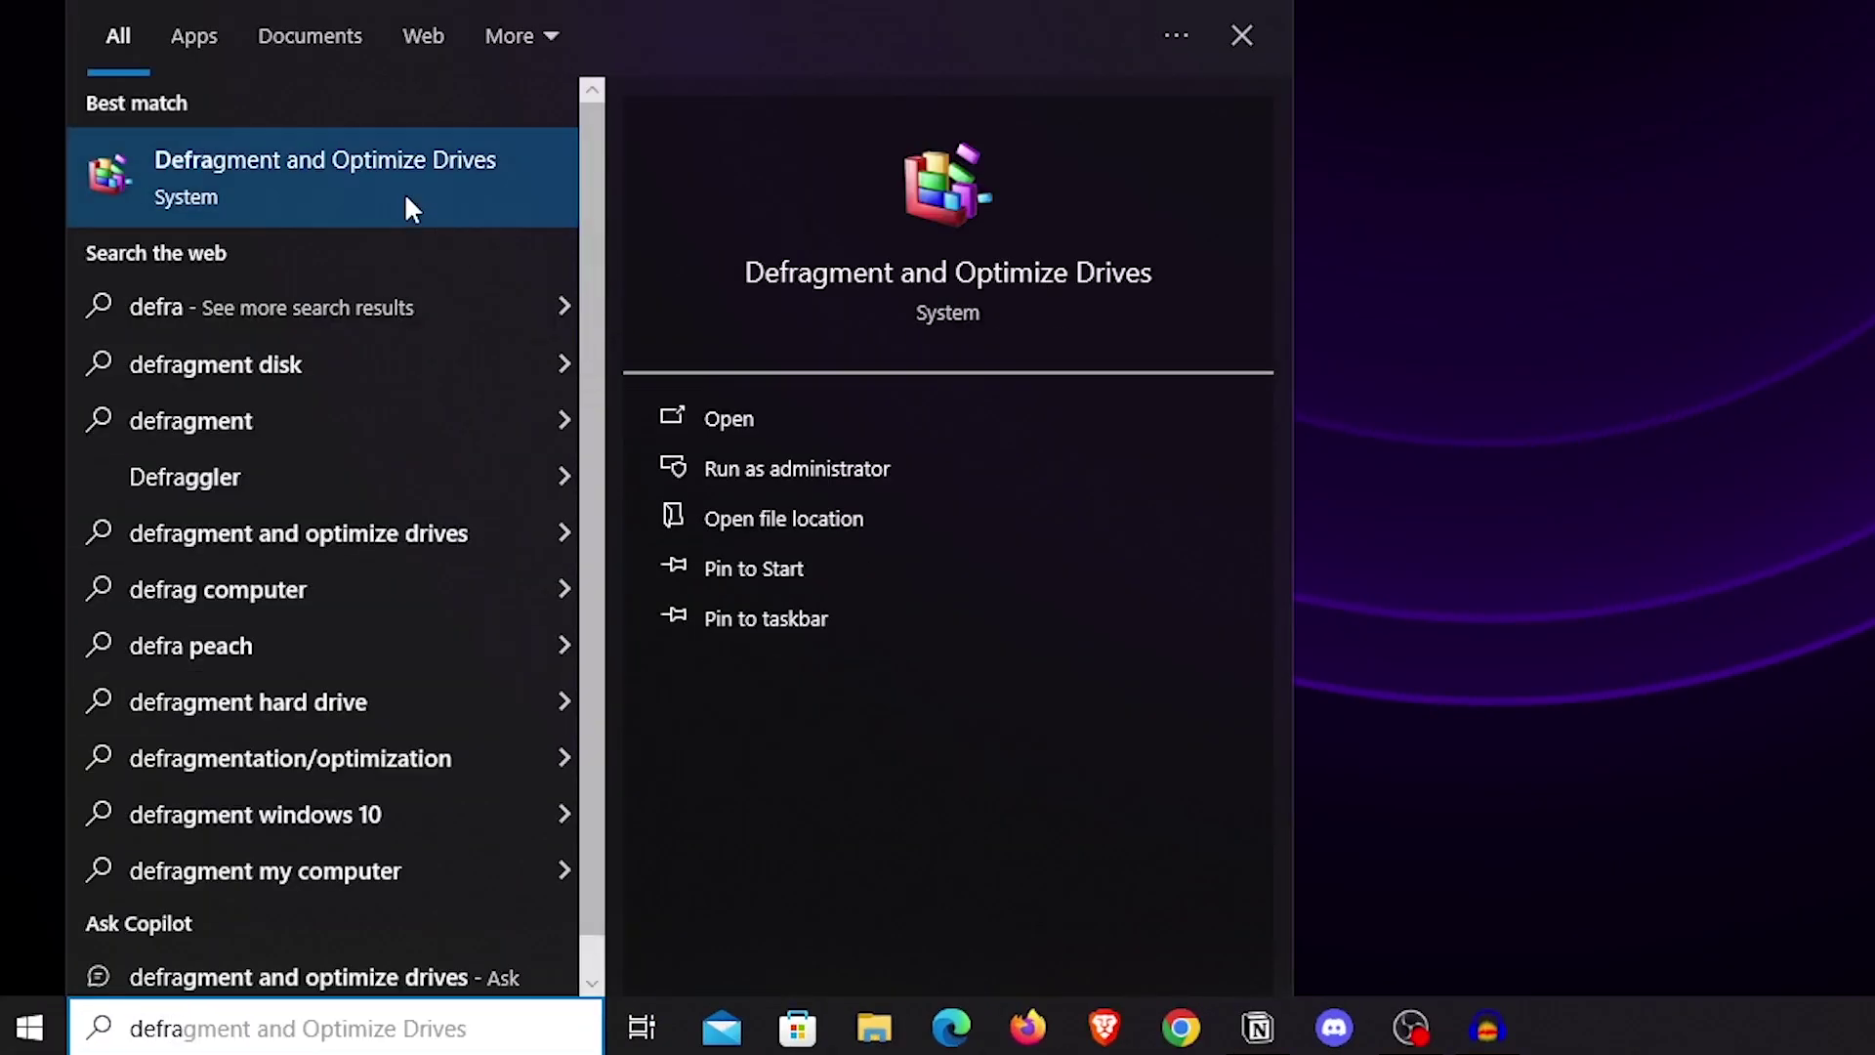
left_click(408, 200)
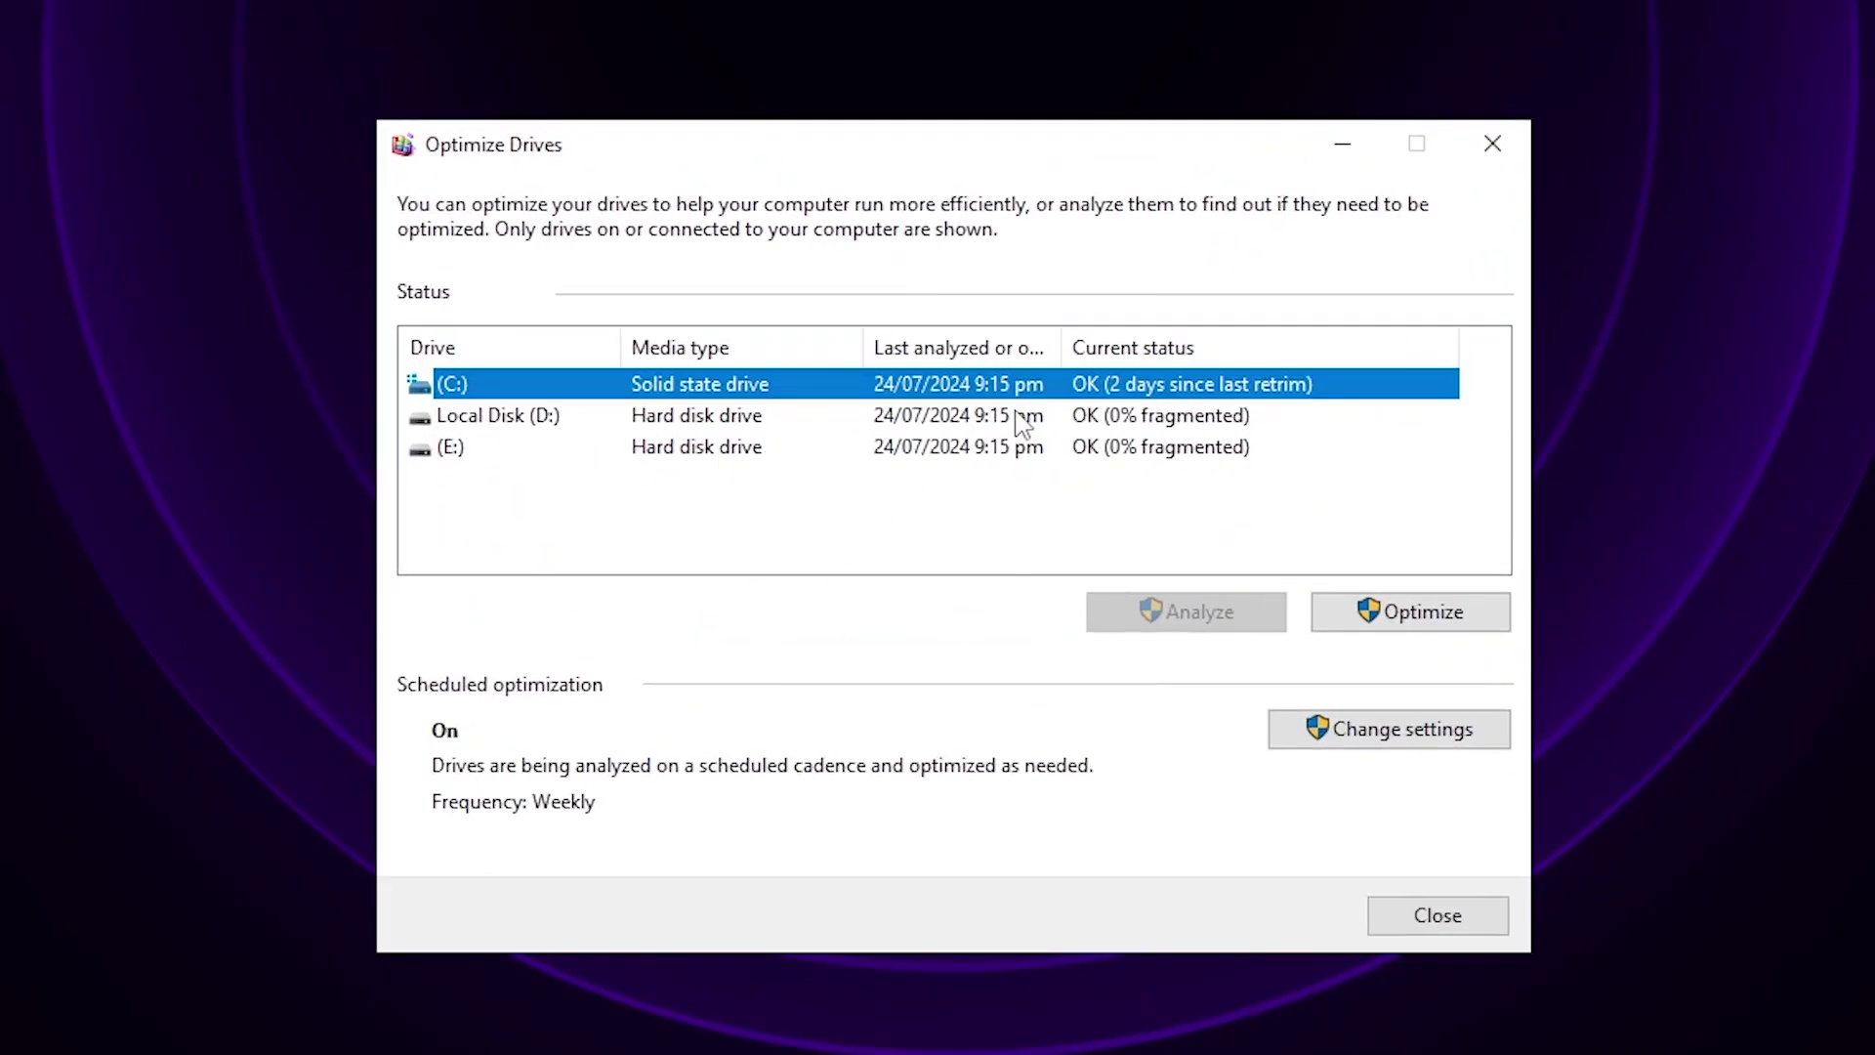
left_click(652, 420)
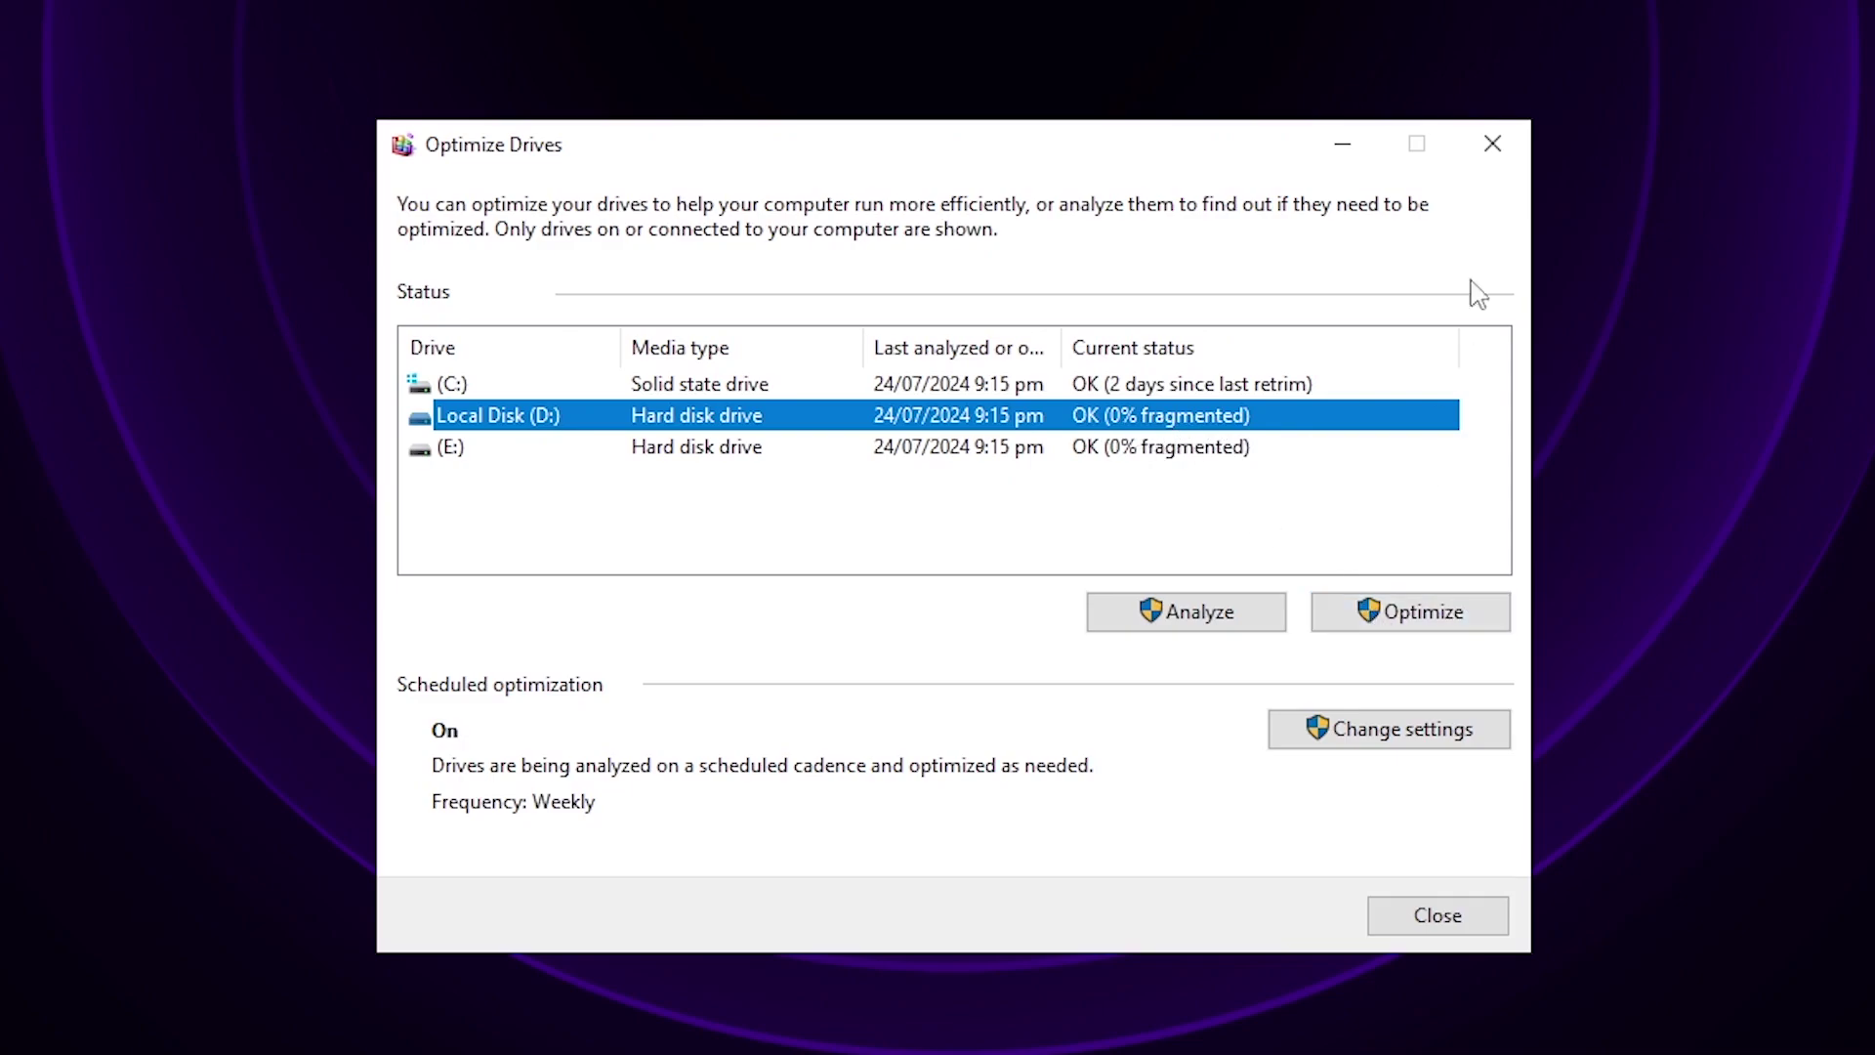
left_click(1492, 157)
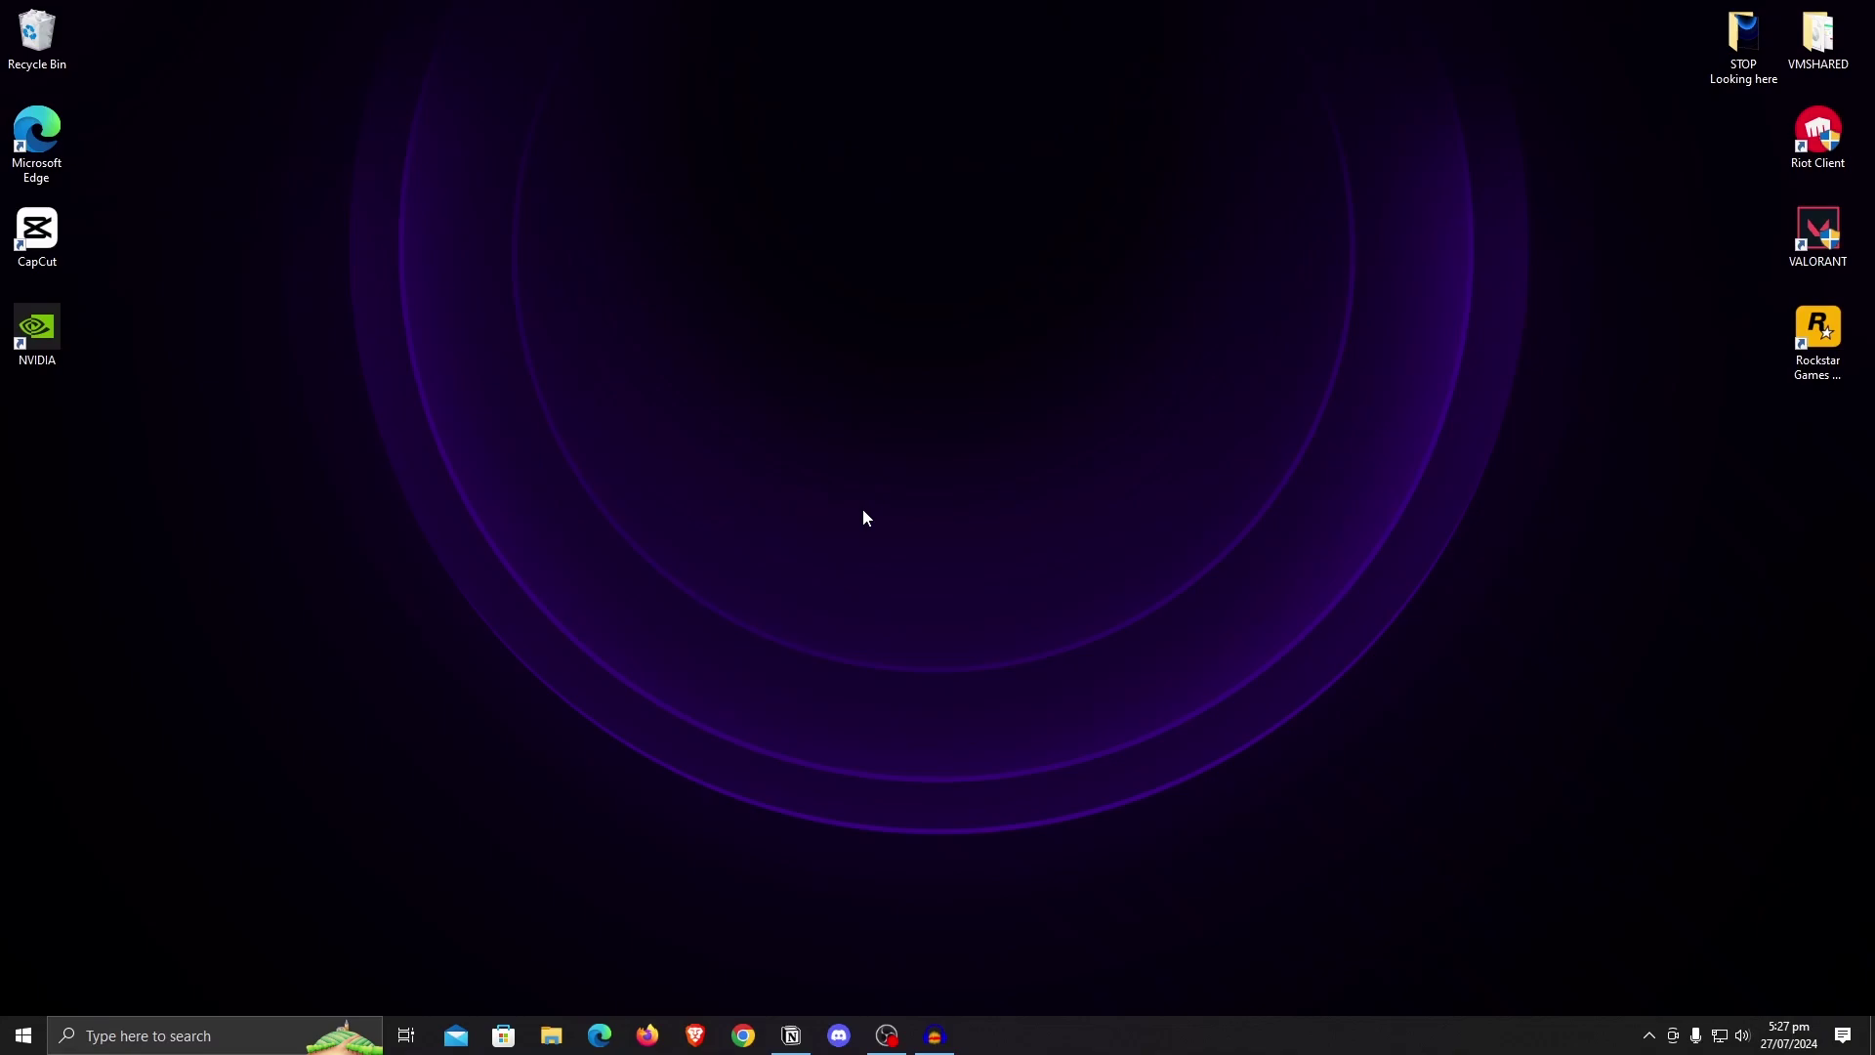